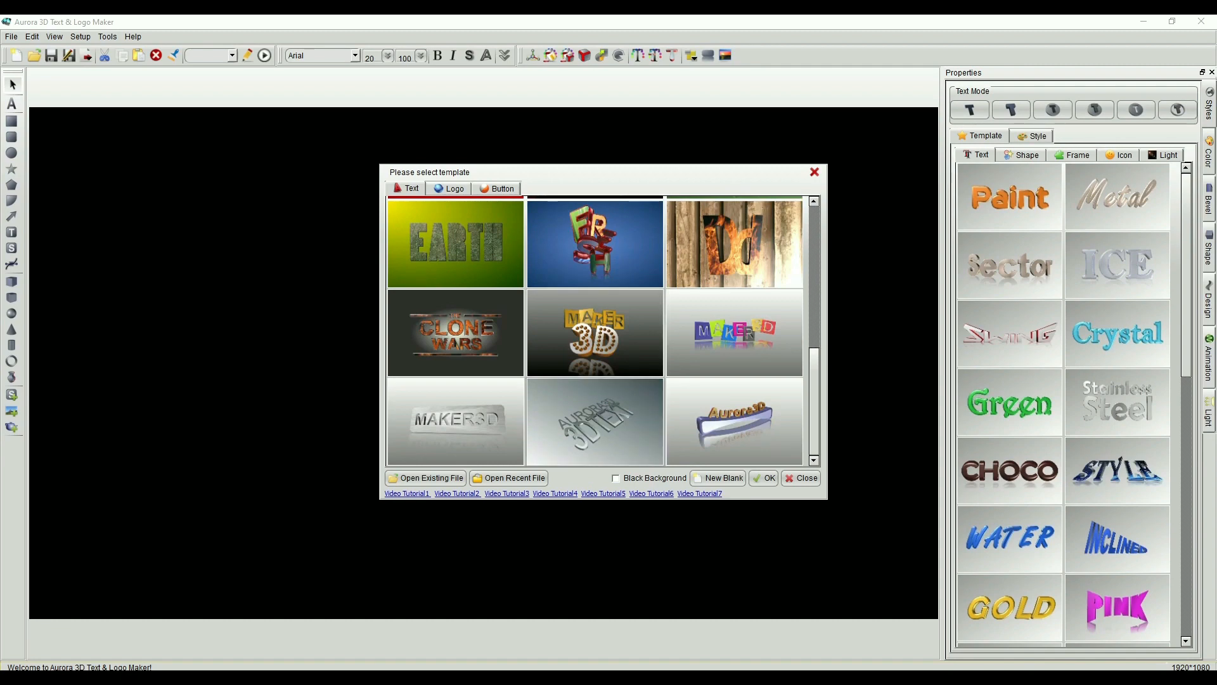
Browse the available templates in the Text, Logo and Button categories.
scroll(595, 331, "up", 5)
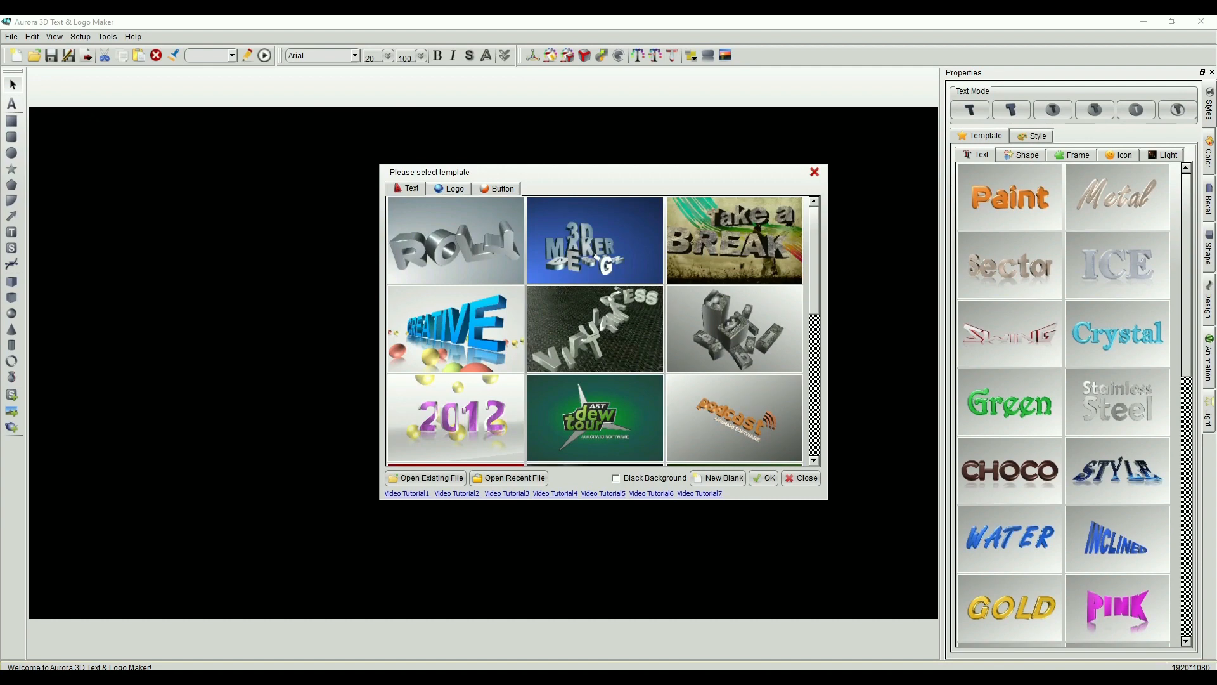
left_click(450, 188)
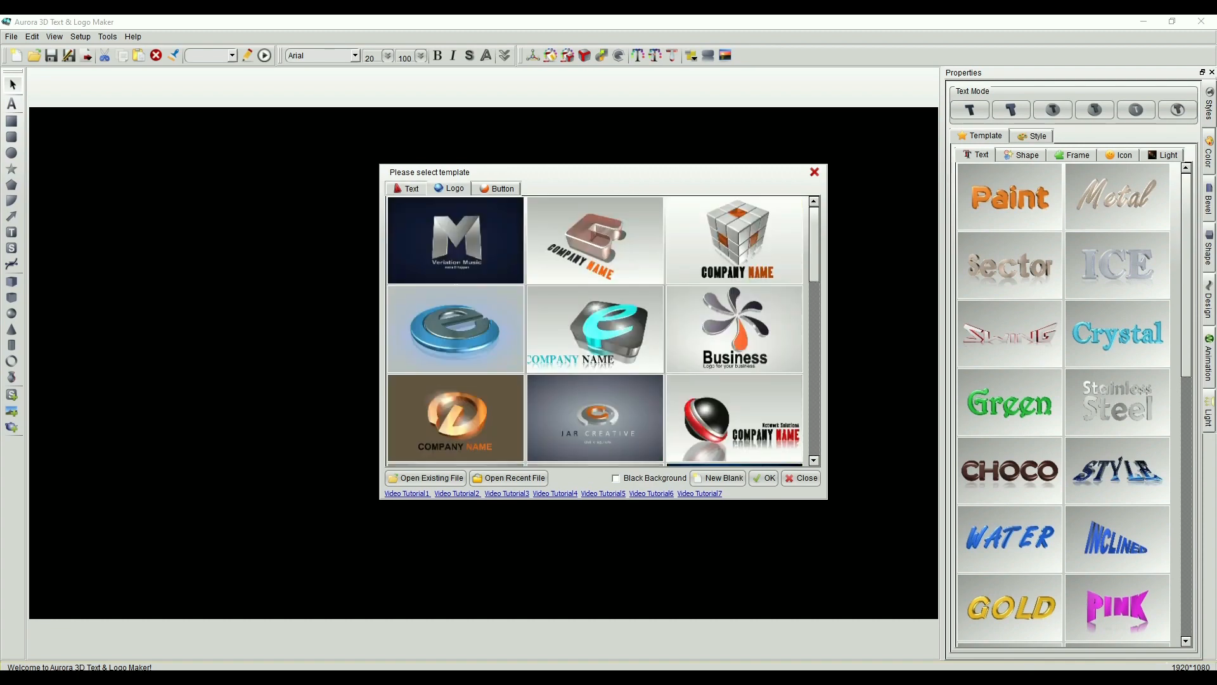
scroll(594, 331, "down", 5)
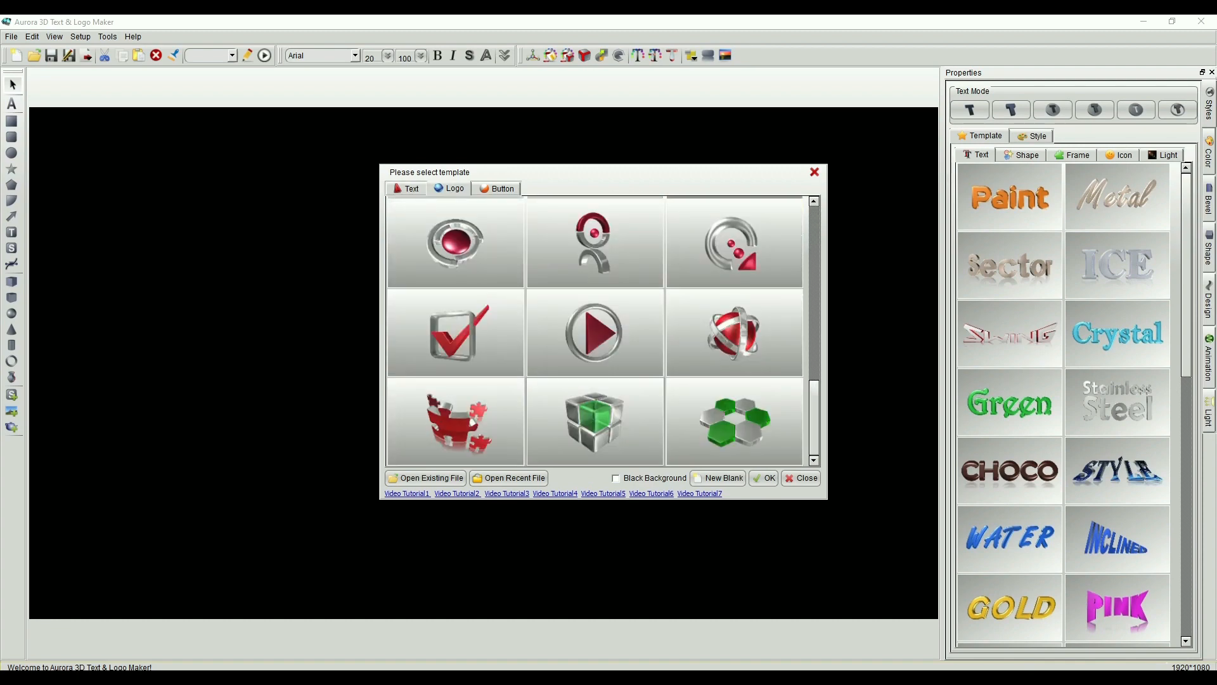
scroll(594, 330, "up", 5)
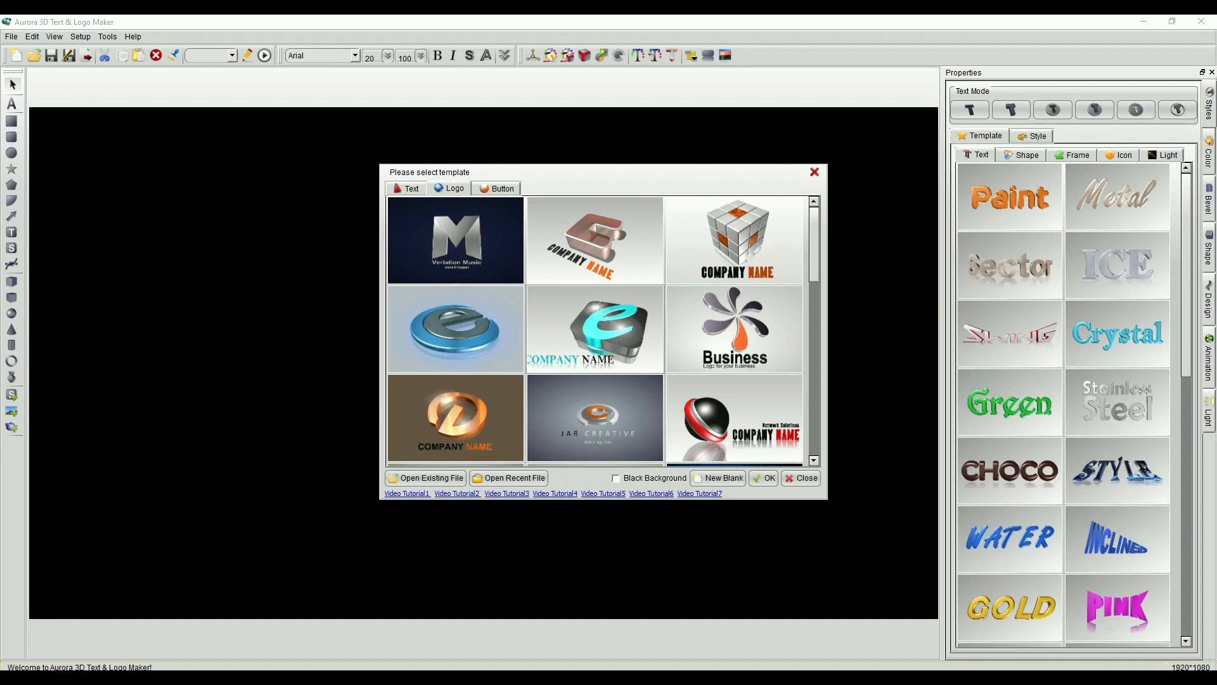
left_click(496, 188)
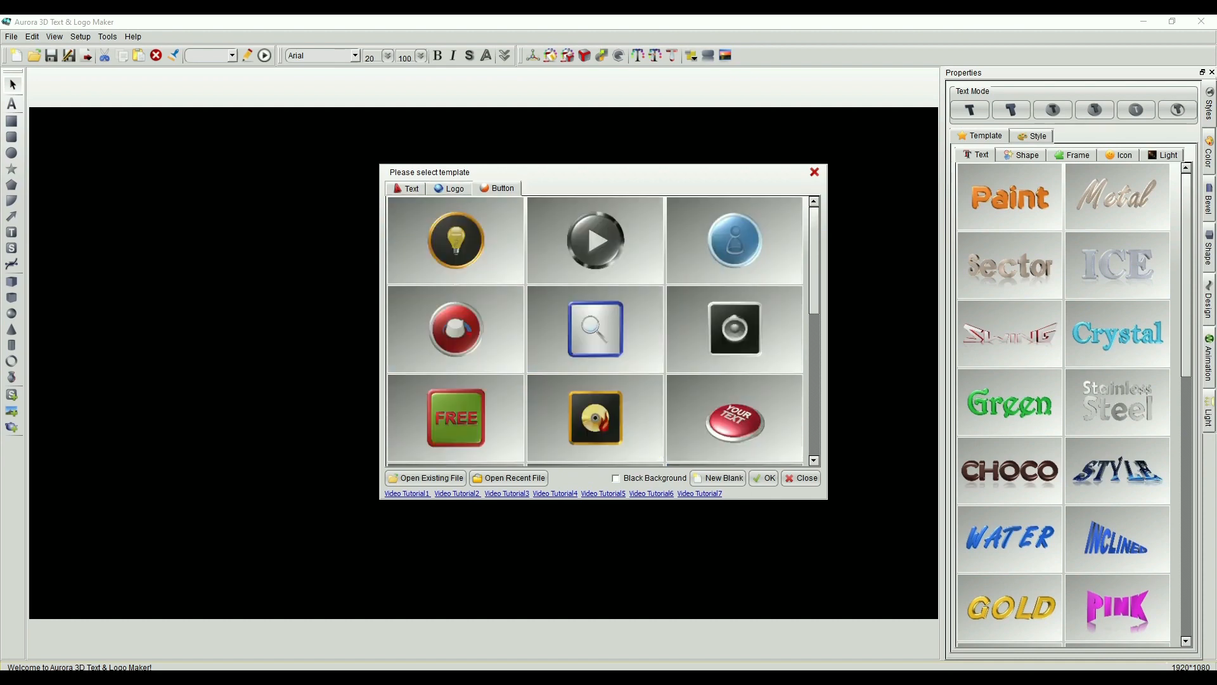
scroll(594, 331, "down", 5)
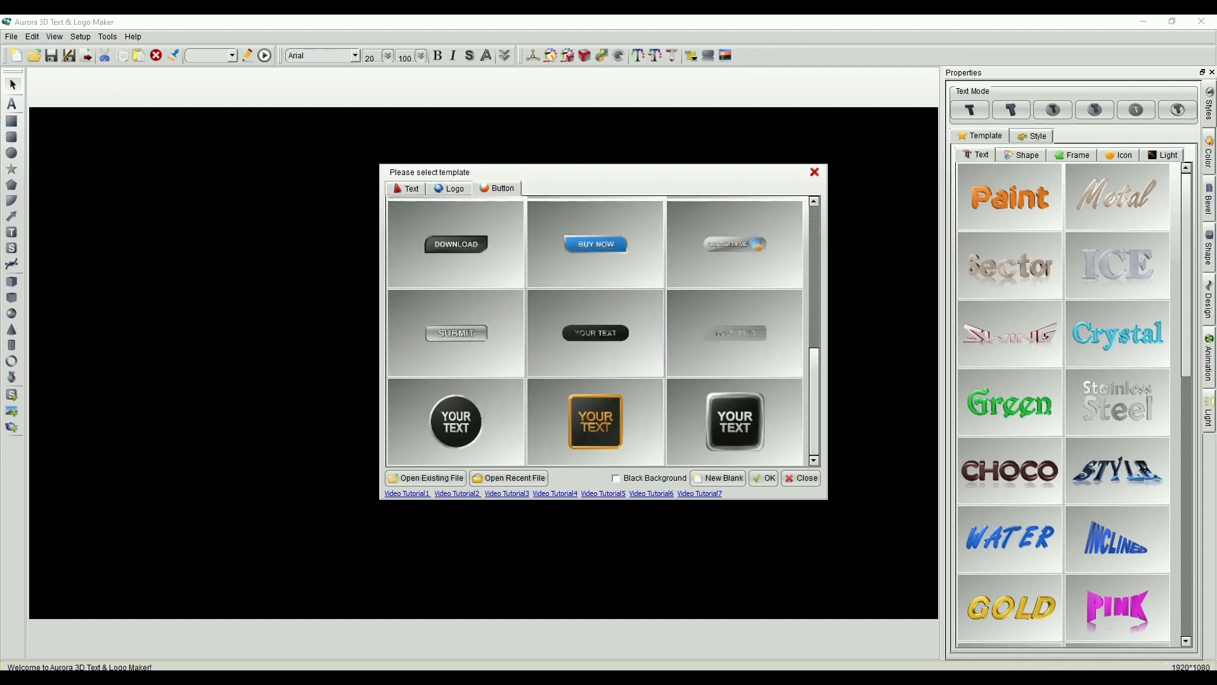
scroll(594, 331, "up", 3)
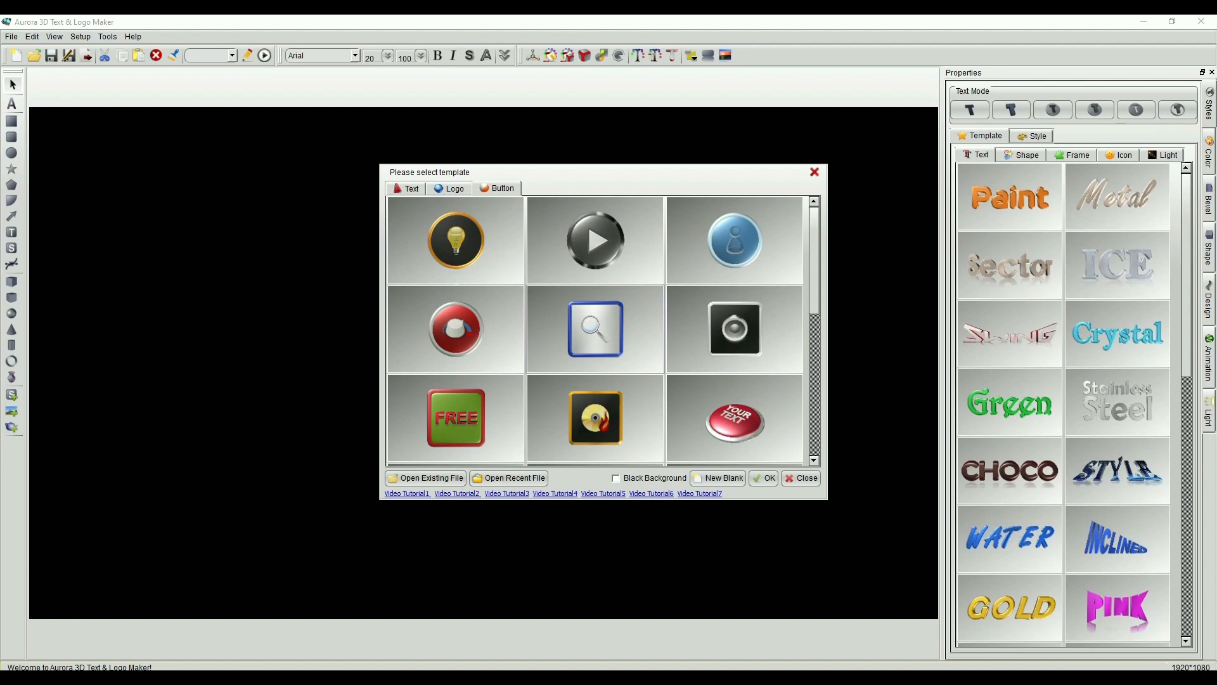
left_click(406, 188)
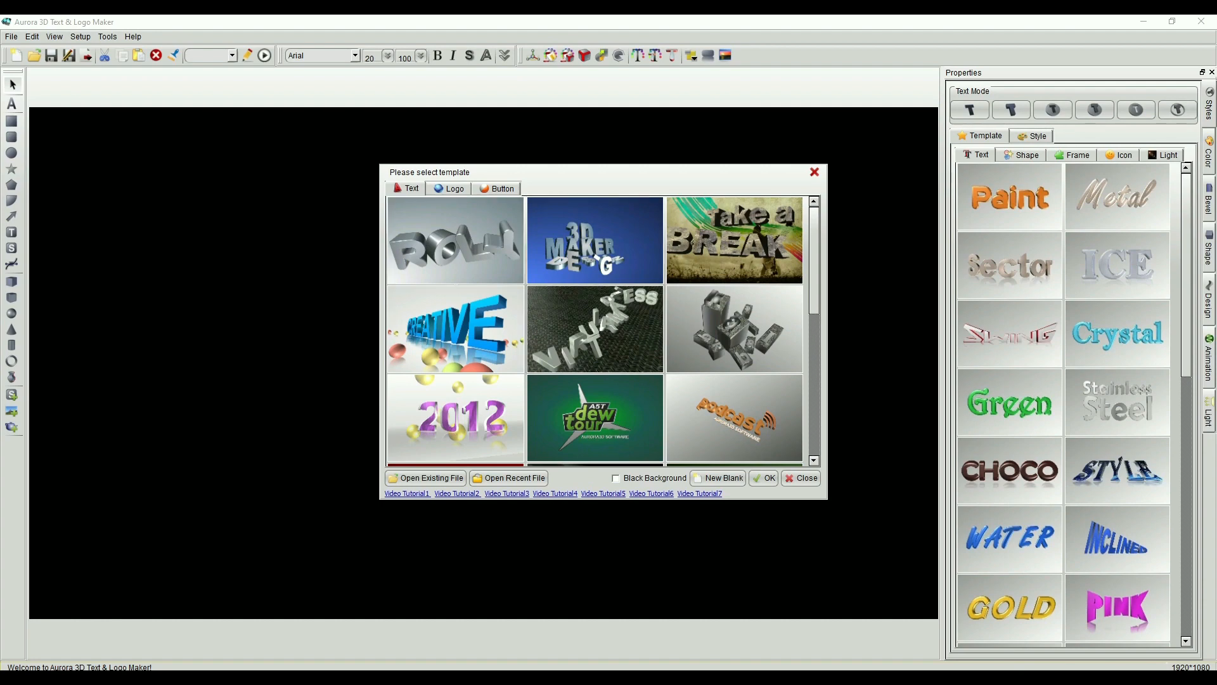
Open the text template with scattered metal letters on a tread plate and change its letters to spell OMNITECH.
double_click(595, 329)
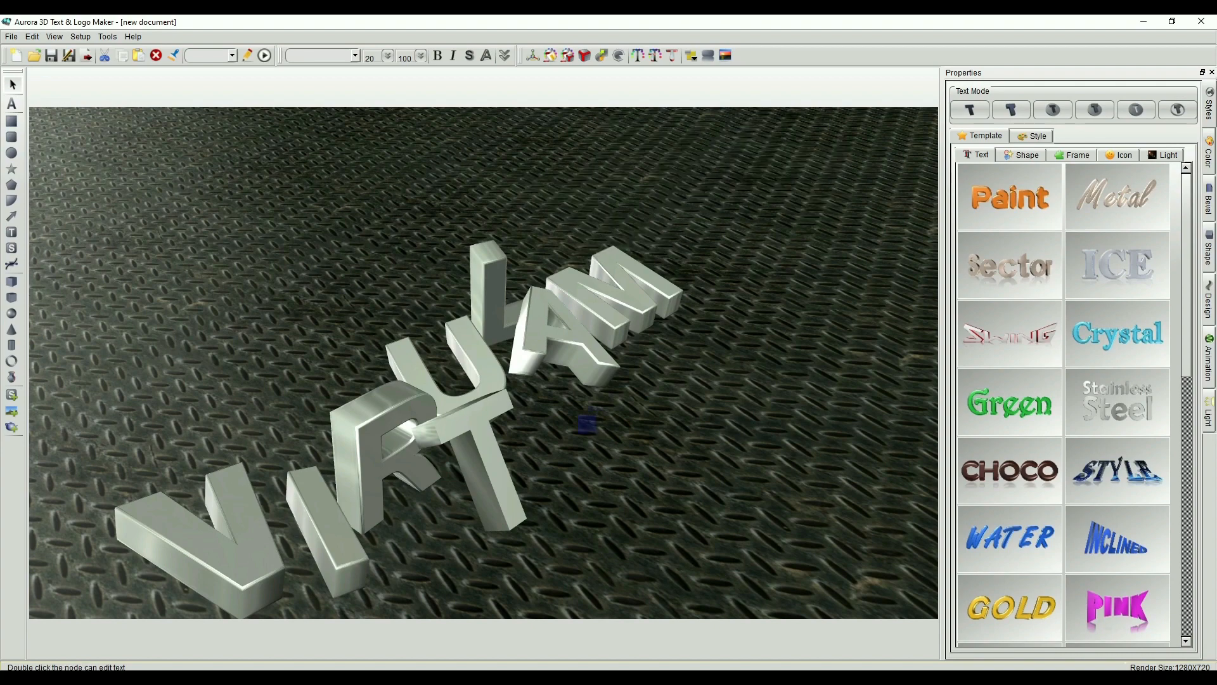
left_click(574, 336)
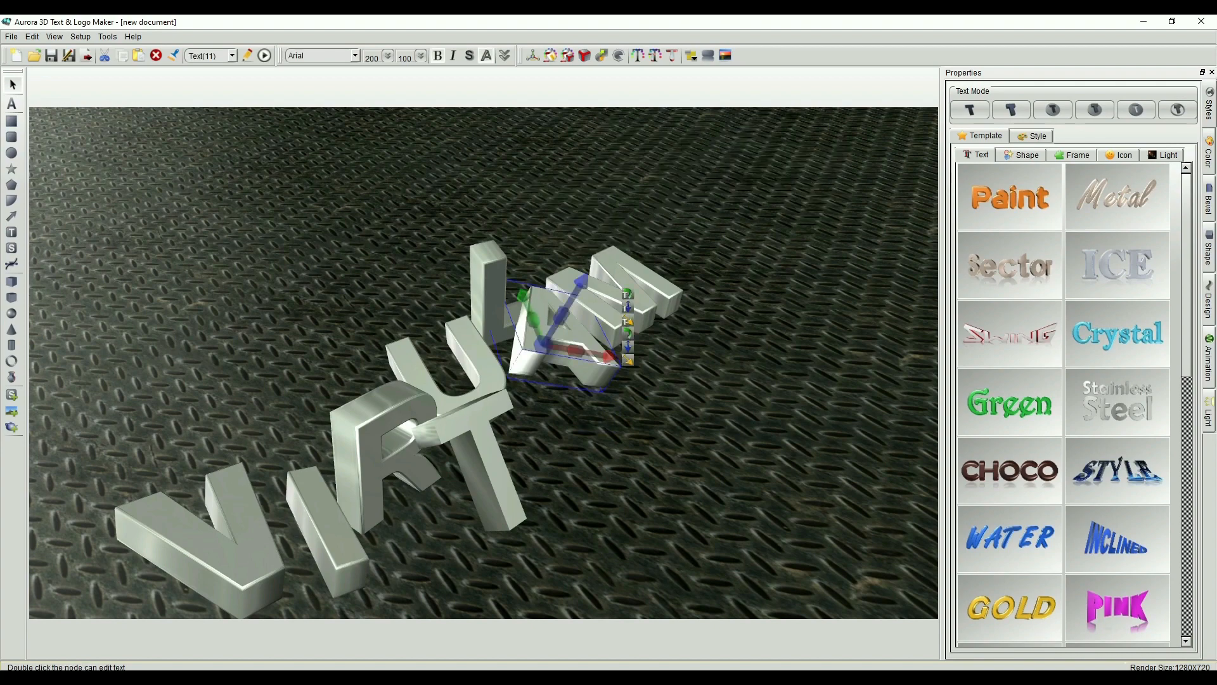
left_click_drag(701, 221, 128, 607)
left_click_drag(380, 443, 424, 384)
left_click(634, 456)
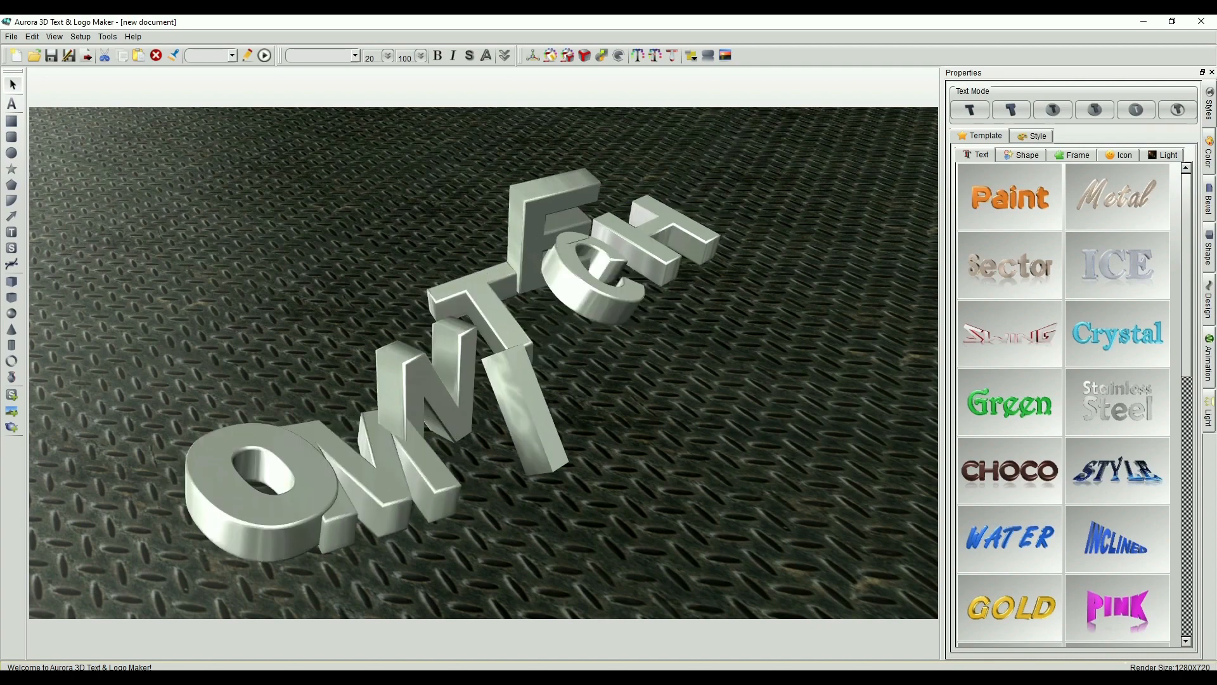
Move the C and H away from the E and tilt the E to follow the slanted word.
left_click_drag(634, 244, 679, 253)
left_click_drag(592, 292, 678, 292)
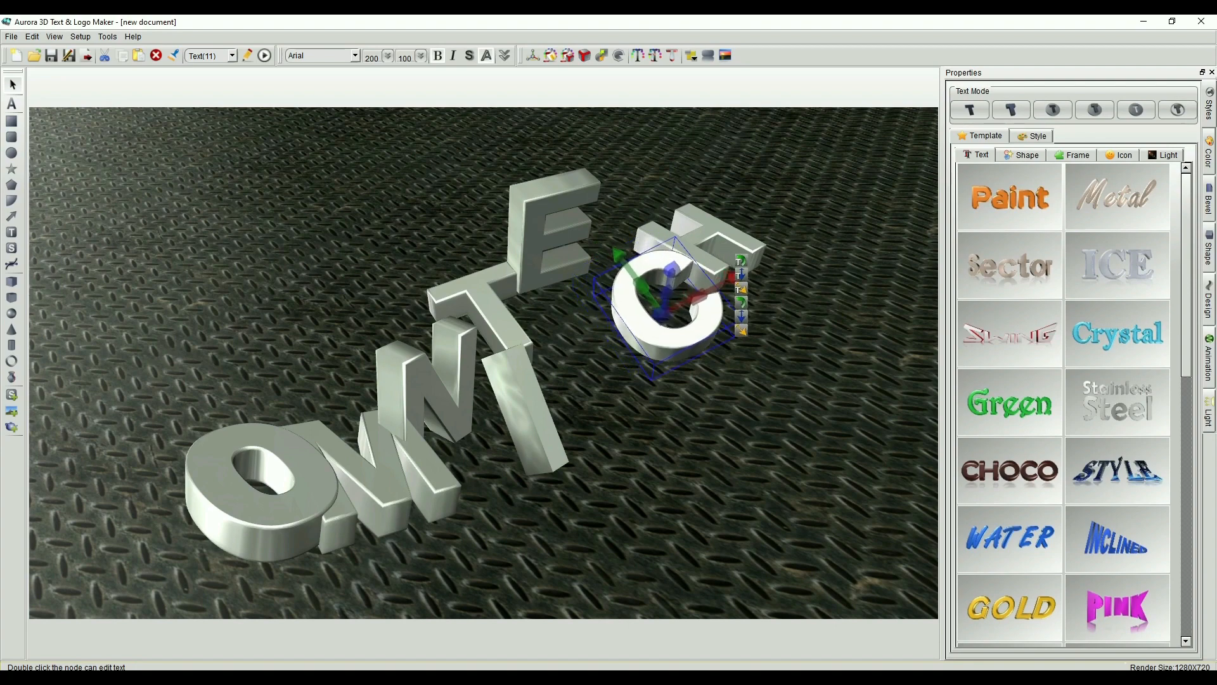
left_click_drag(699, 293, 692, 293)
left_click(559, 259)
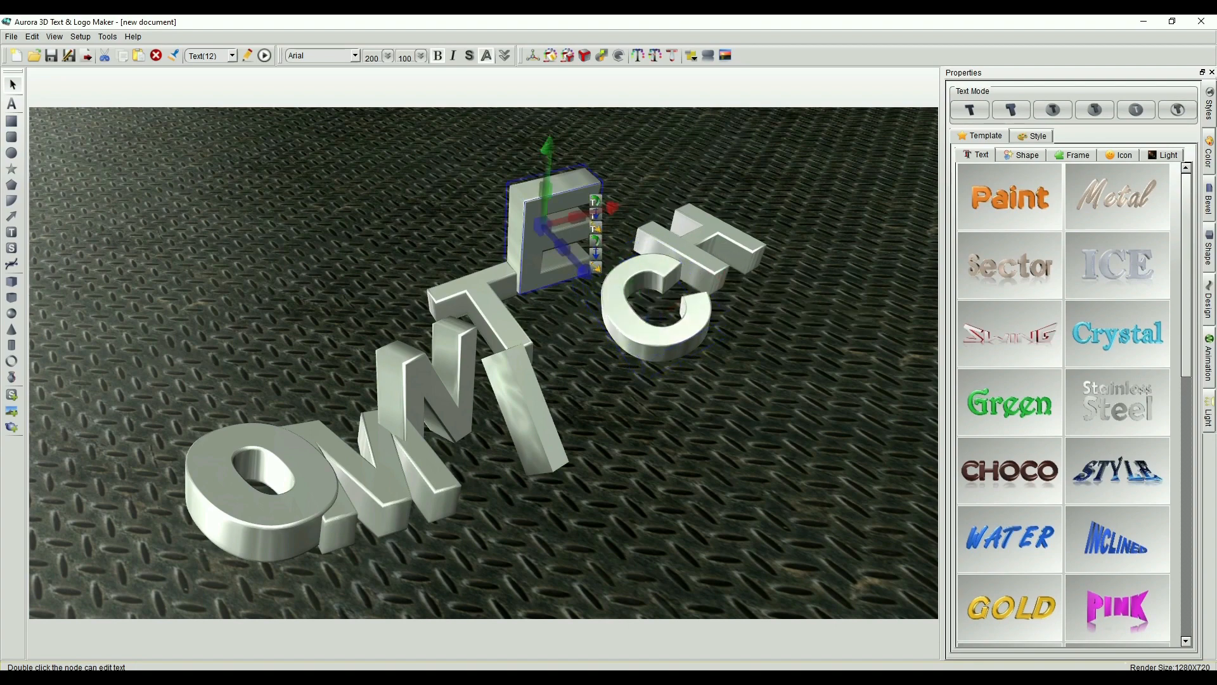
left_click_drag(555, 237, 564, 238)
left_click_drag(684, 253, 712, 243)
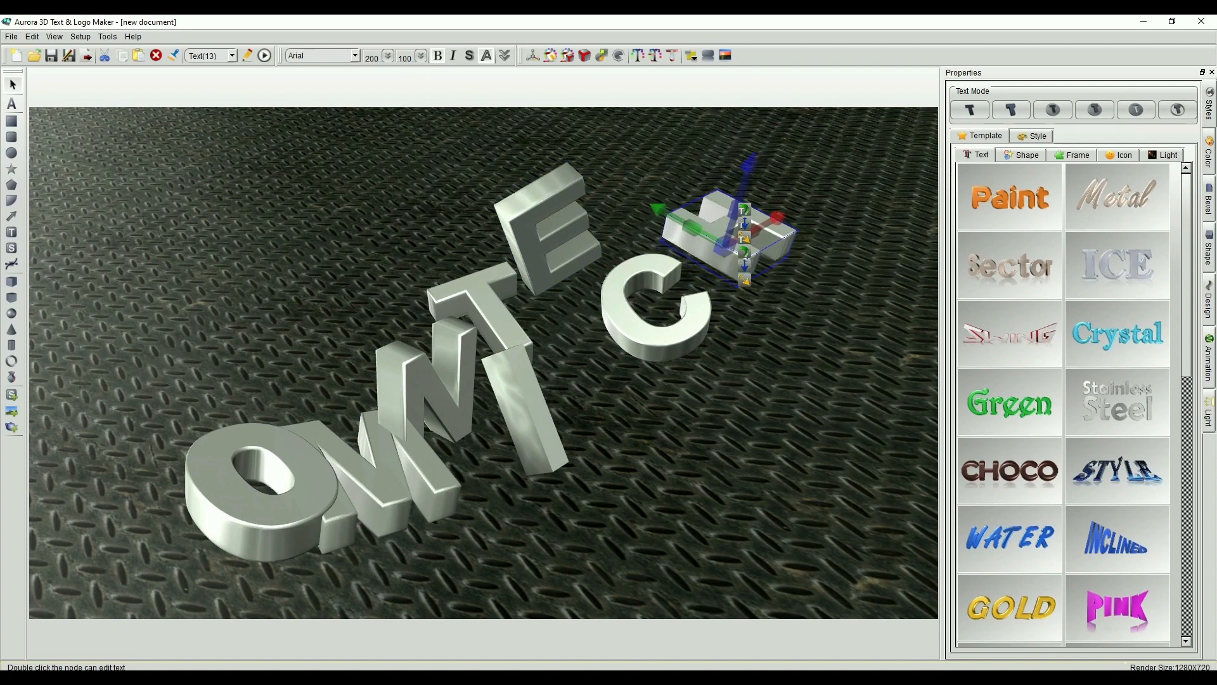
Move the C closer to the H and lower the E into the gap between the T and C.
left_click_drag(660, 336, 677, 330)
left_click_drag(542, 253, 576, 348)
left_click_drag(603, 304, 608, 307)
left_click_drag(602, 357, 600, 369)
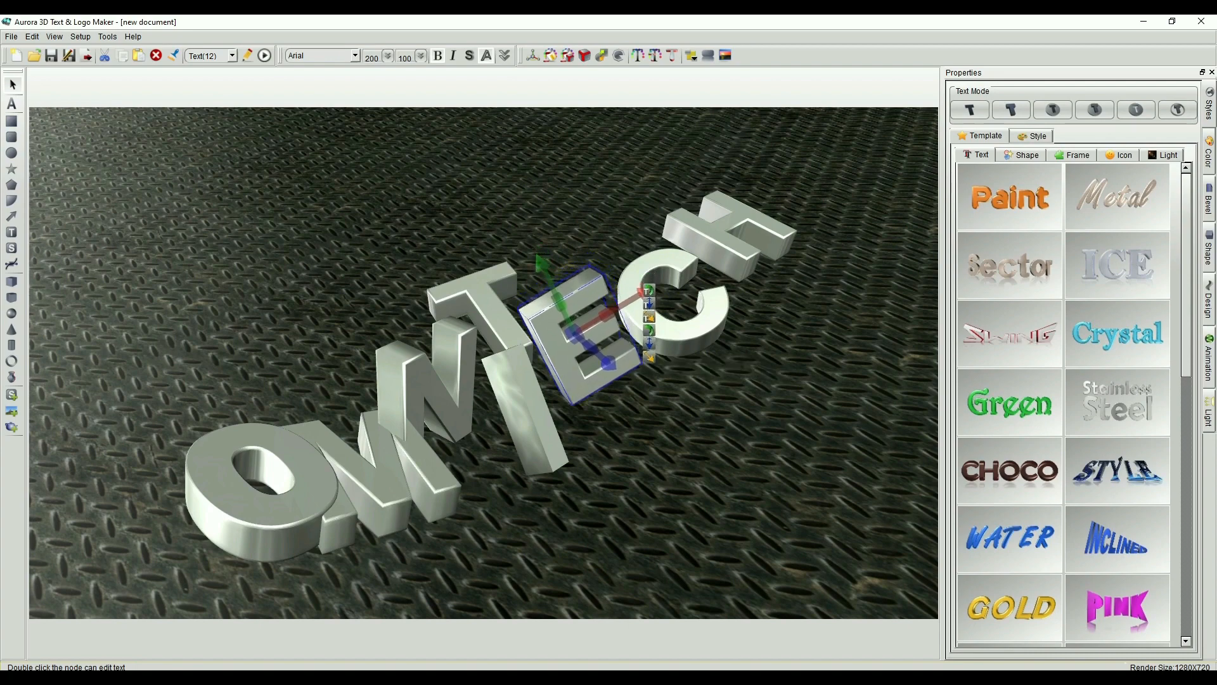
Spread the O, M, N and I along the lower part of the slanted word to even out their spacing.
left_click_drag(269, 513, 172, 540)
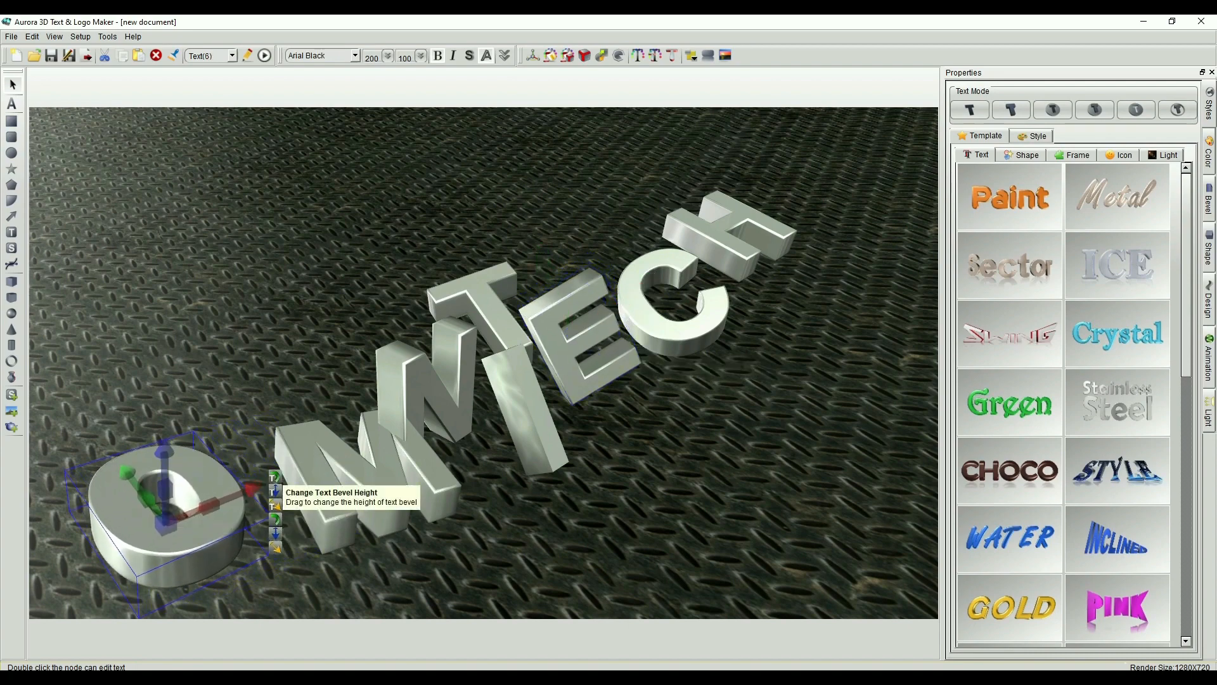
left_click_drag(374, 487, 315, 451)
left_click_drag(420, 402, 427, 420)
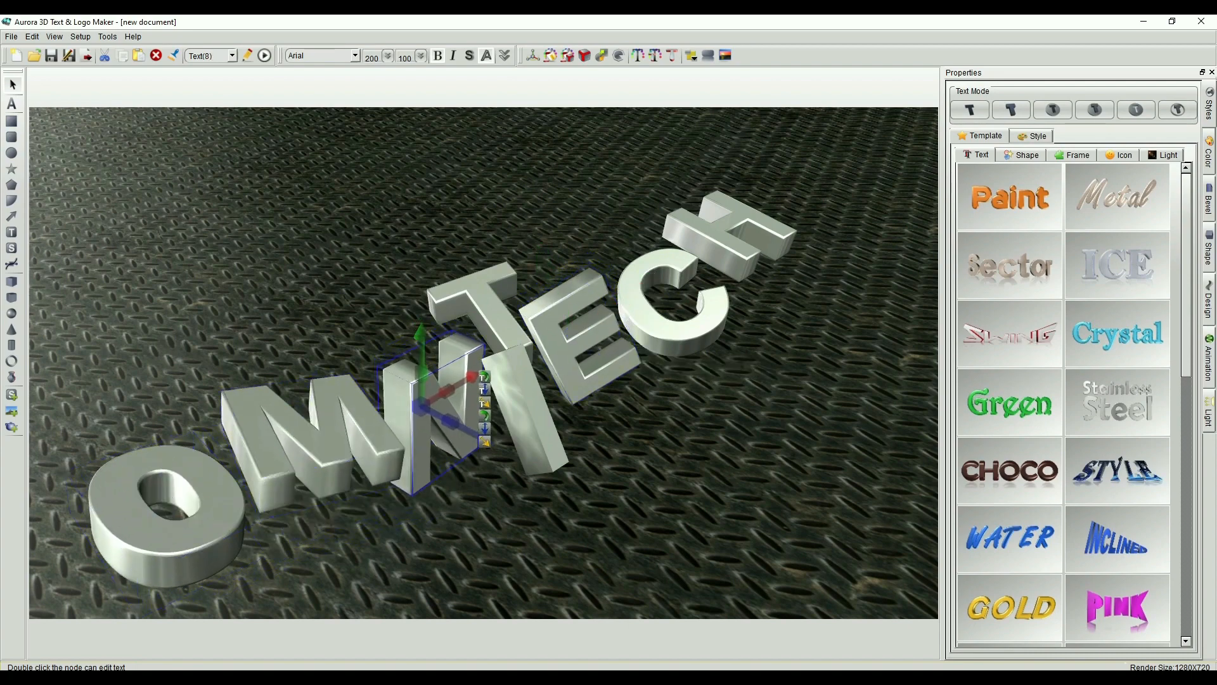
mouse_move(523, 411)
left_mouse_down()
mouse_move(520, 435)
mouse_move(508, 428)
left_mouse_up()
Shift the E over the edge of the C, move the T beside it, and adjust the I beneath the T.
left_click_drag(569, 365, 652, 386)
left_click_drag(616, 347, 612, 307)
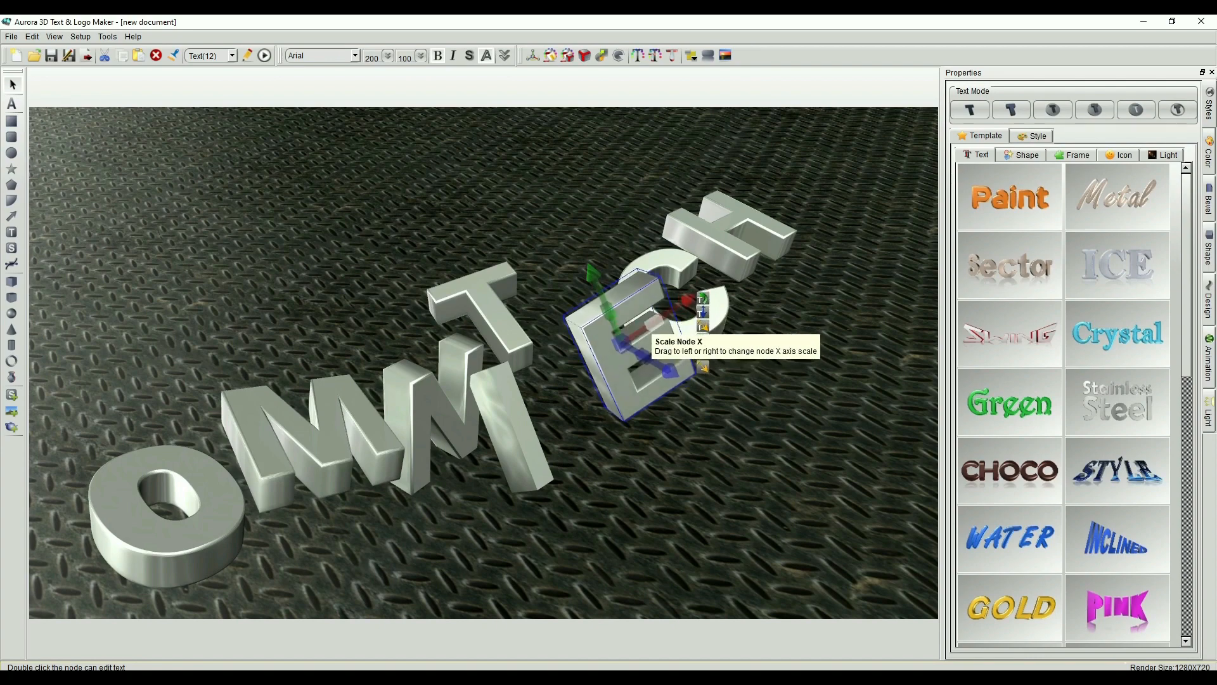
left_click_drag(516, 321, 596, 357)
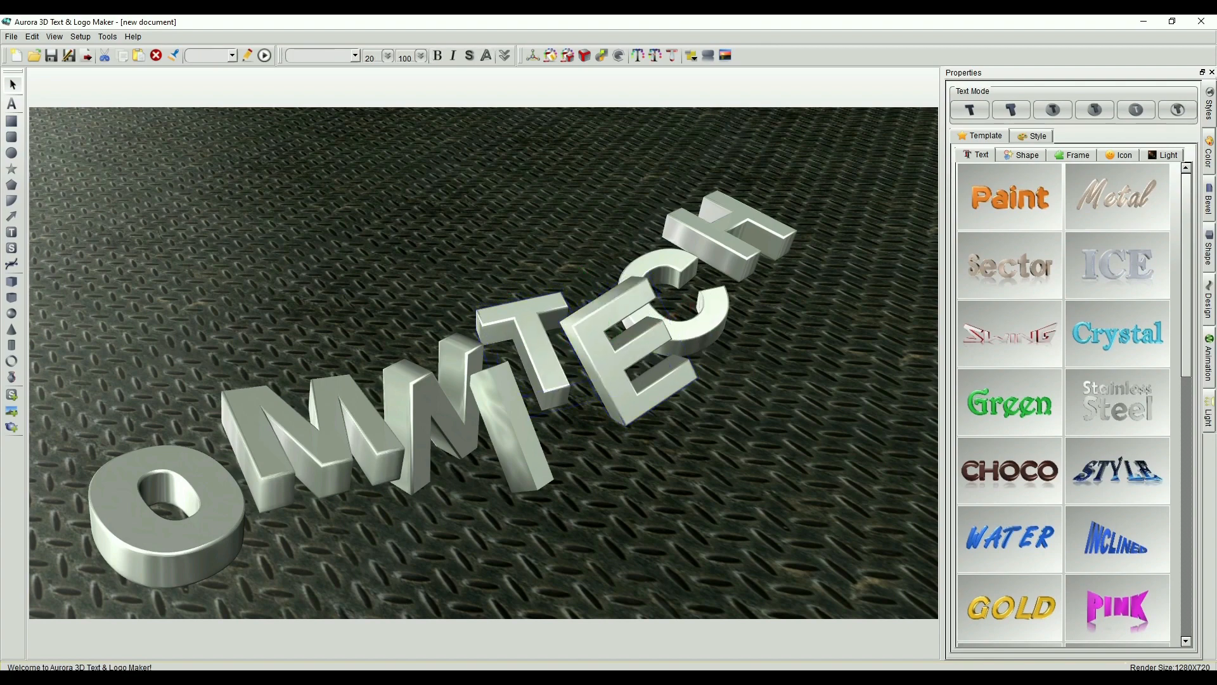
left_click(515, 431)
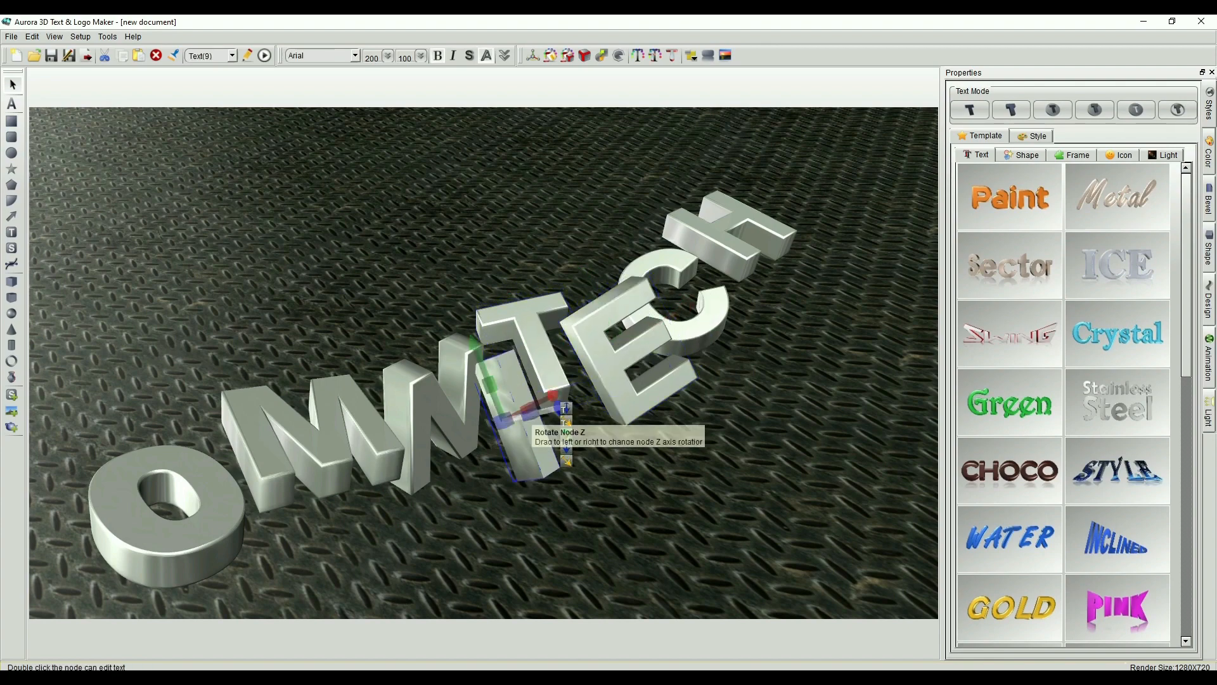
mouse_move(493, 398)
left_mouse_down()
mouse_move(475, 399)
mouse_move(525, 416)
mouse_move(532, 400)
mouse_move(513, 404)
left_mouse_up()
key("Escape")
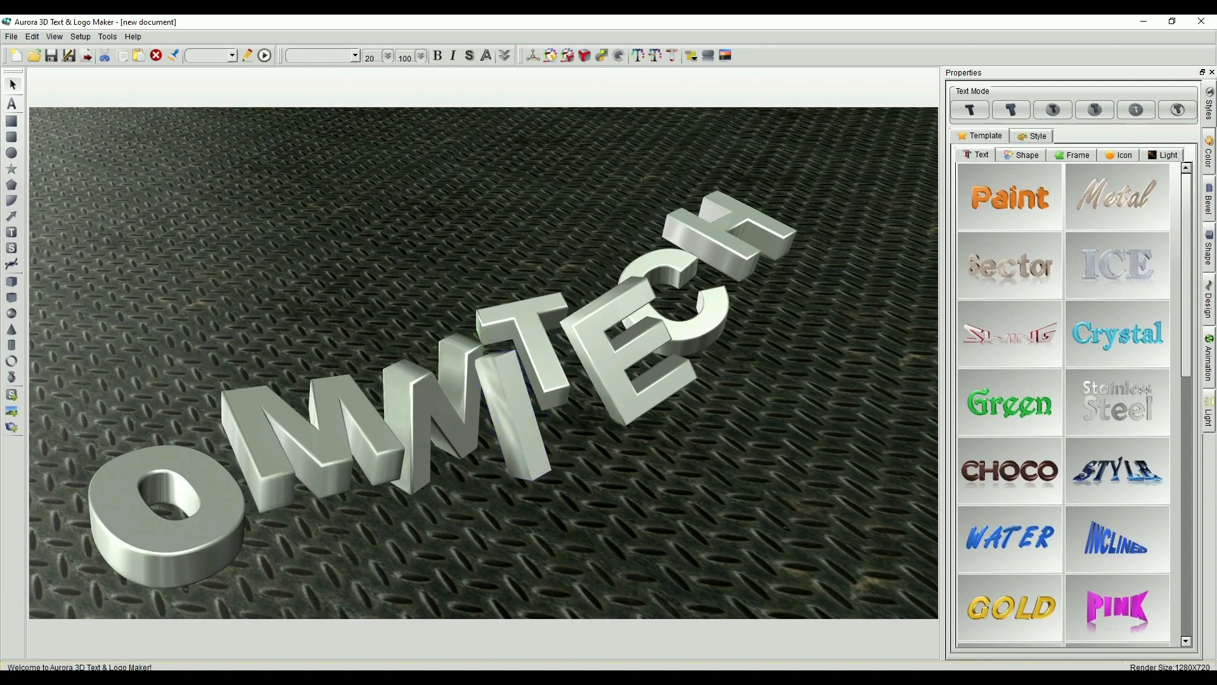
Check the program's version and license information, and close it again.
key("alt+h")
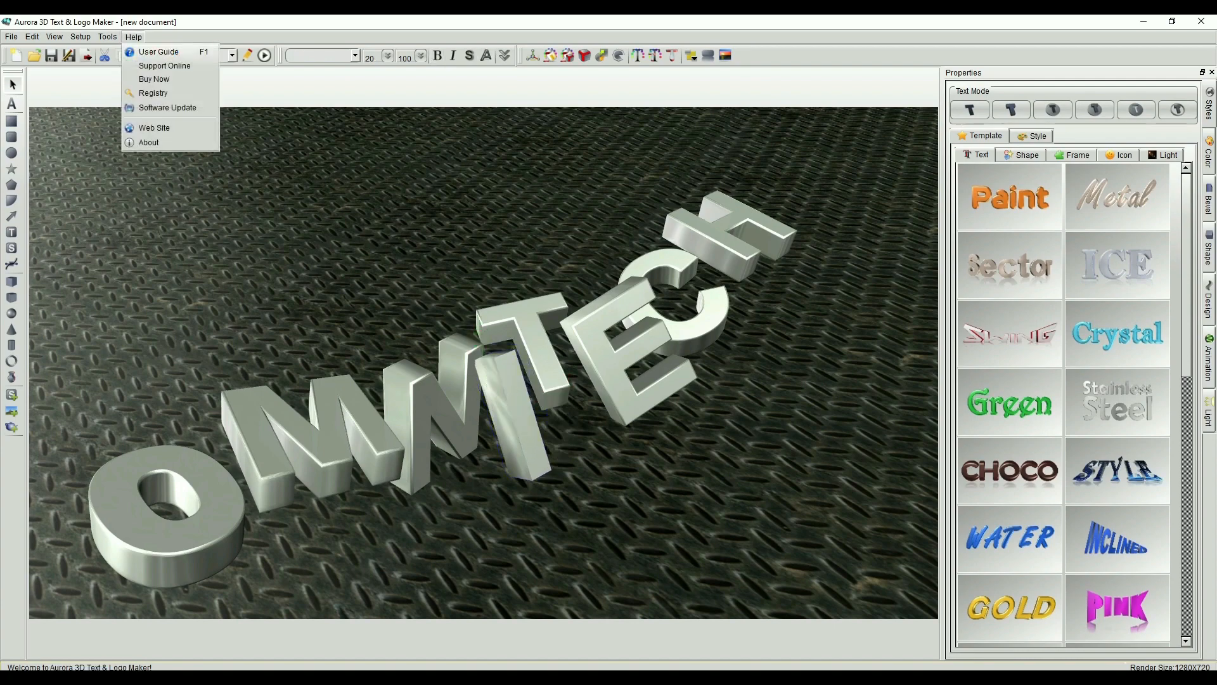
key("a")
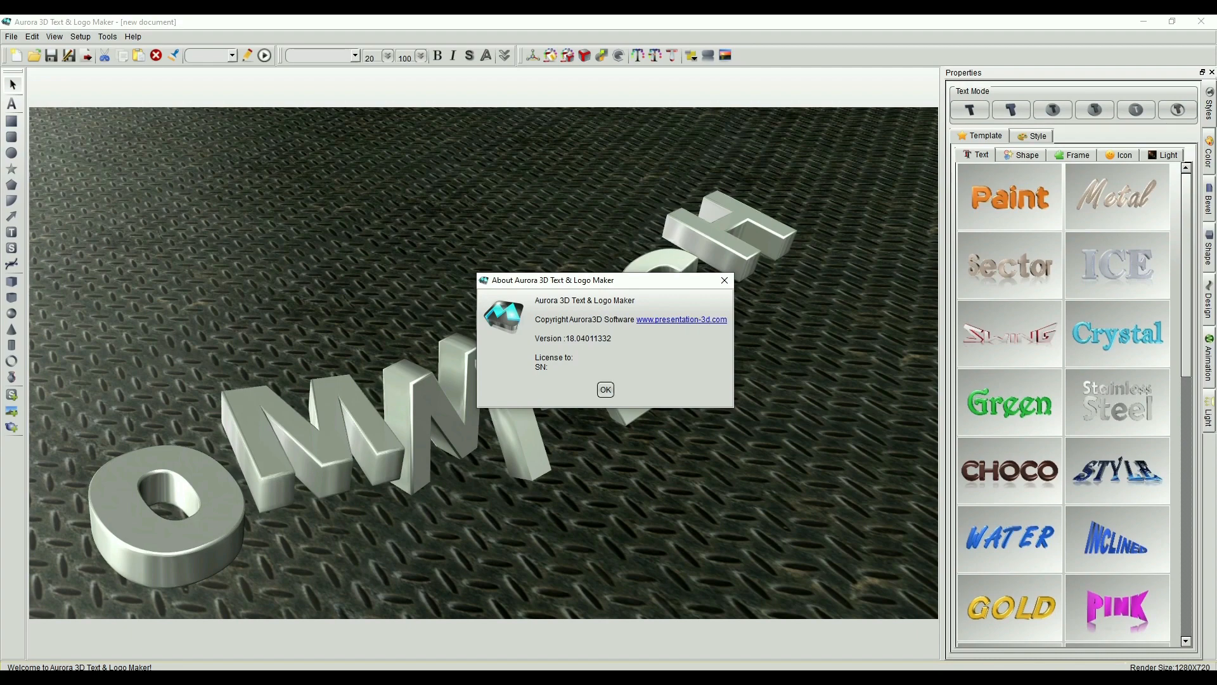
left_click(605, 389)
Nudge the O at the start of the word slightly.
left_click(166, 507)
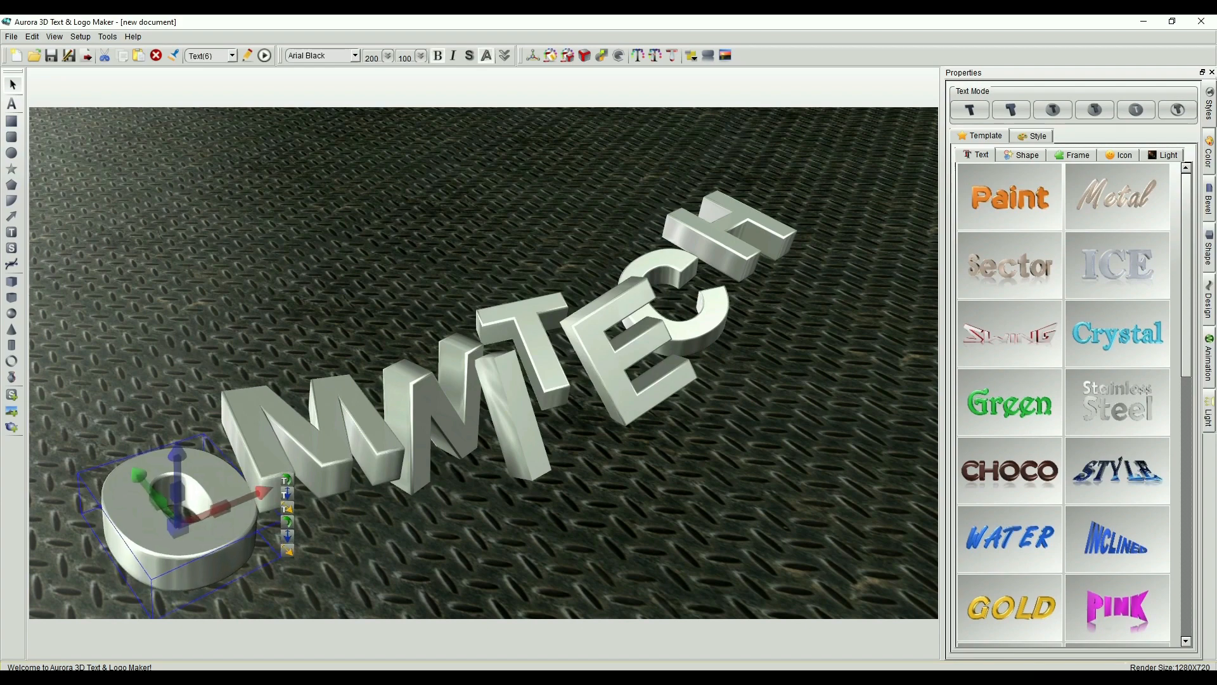
left_click_drag(279, 491, 288, 482)
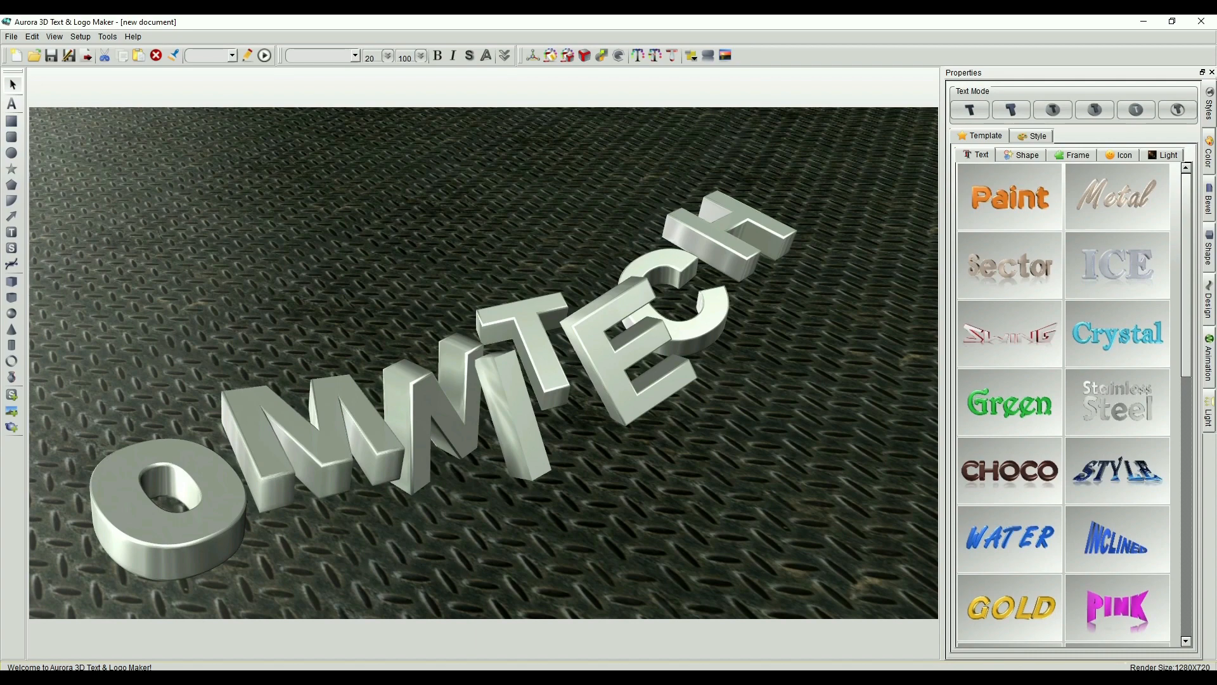
Import the image OMNI LOGO OFFICIAL FINAL (1).png from the Desktop folder into the scene.
left_click(11, 411)
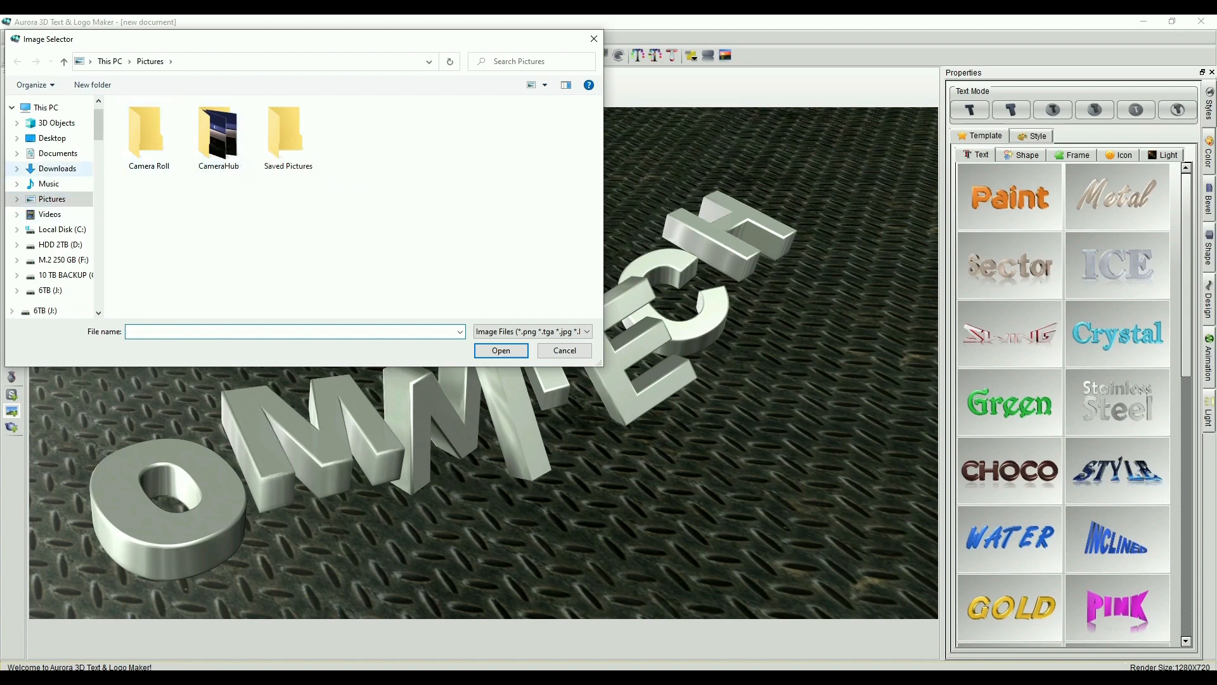
left_click(52, 138)
left_click(217, 219)
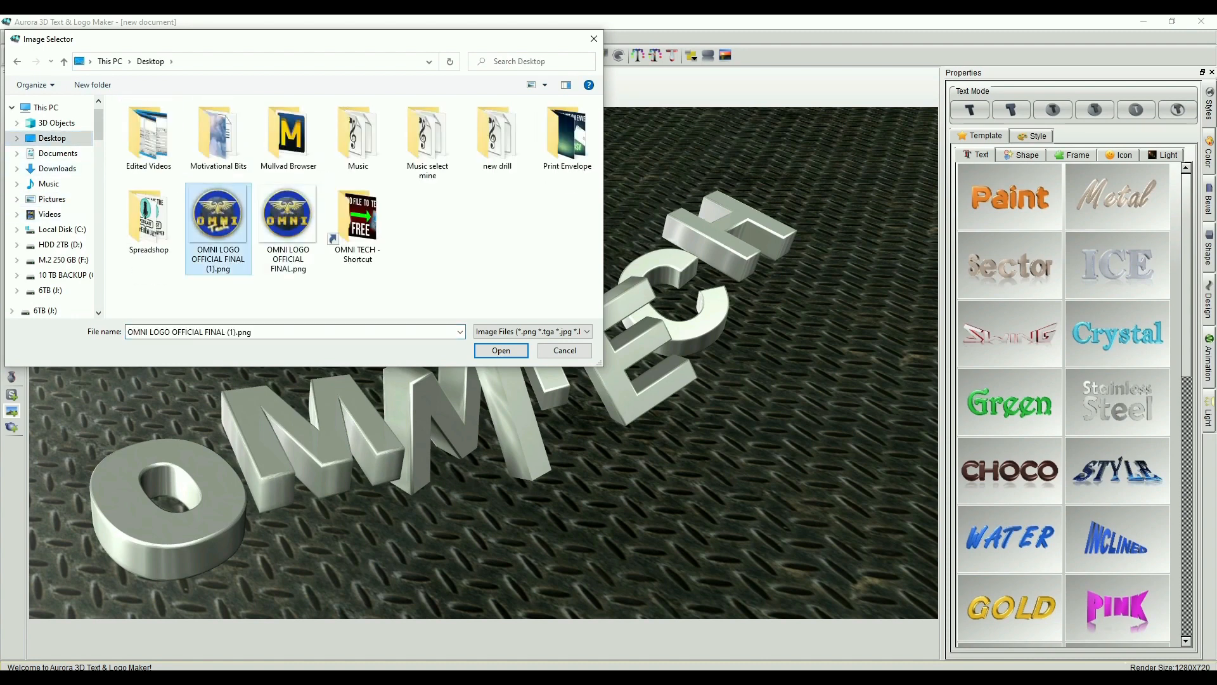
left_click(501, 351)
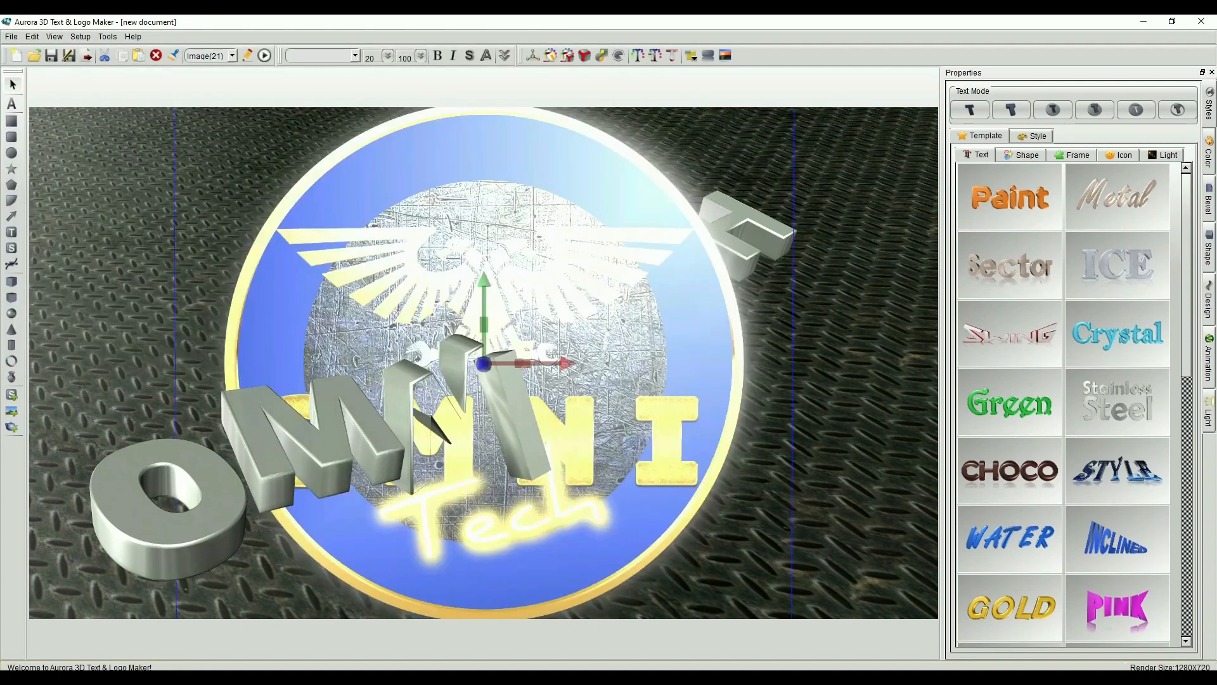
Tilt the logo image to lie flat on the tread plate and position it beneath the letters.
left_click_drag(500, 350, 418, 388)
left_click_drag(602, 351, 597, 350)
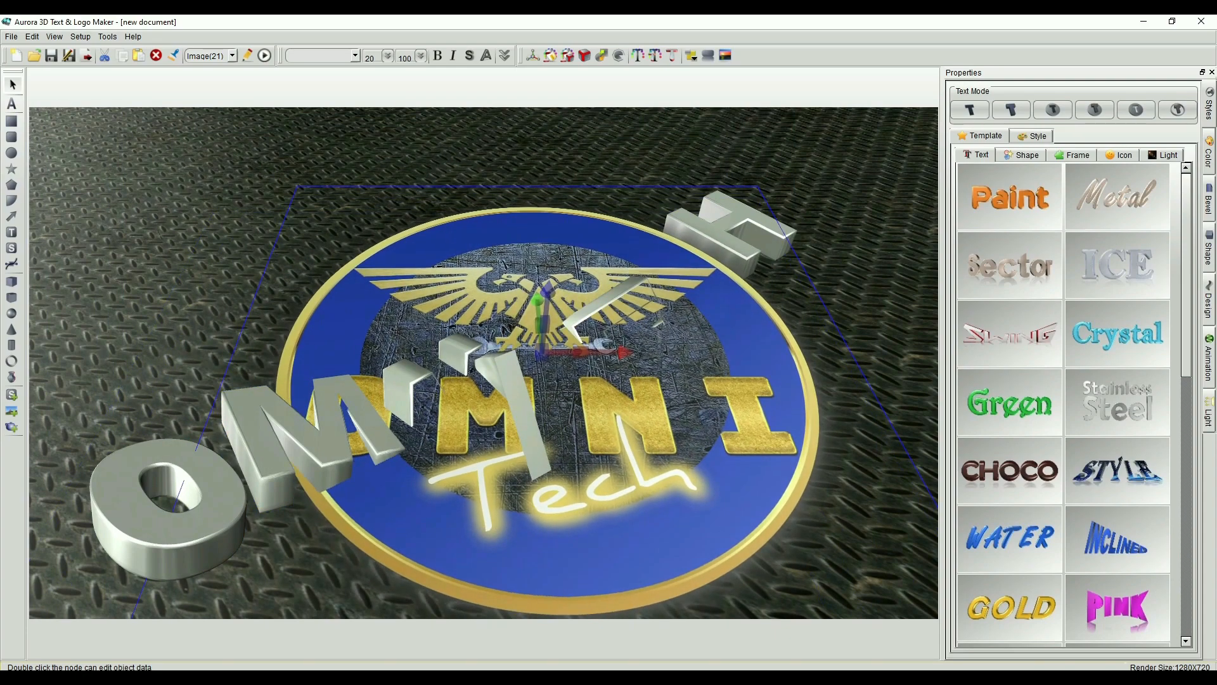
left_click_drag(547, 319, 540, 369)
left_click_drag(594, 436, 622, 370)
Raise the C out of the logo image beside the E and move the H up behind the C.
left_click(700, 301)
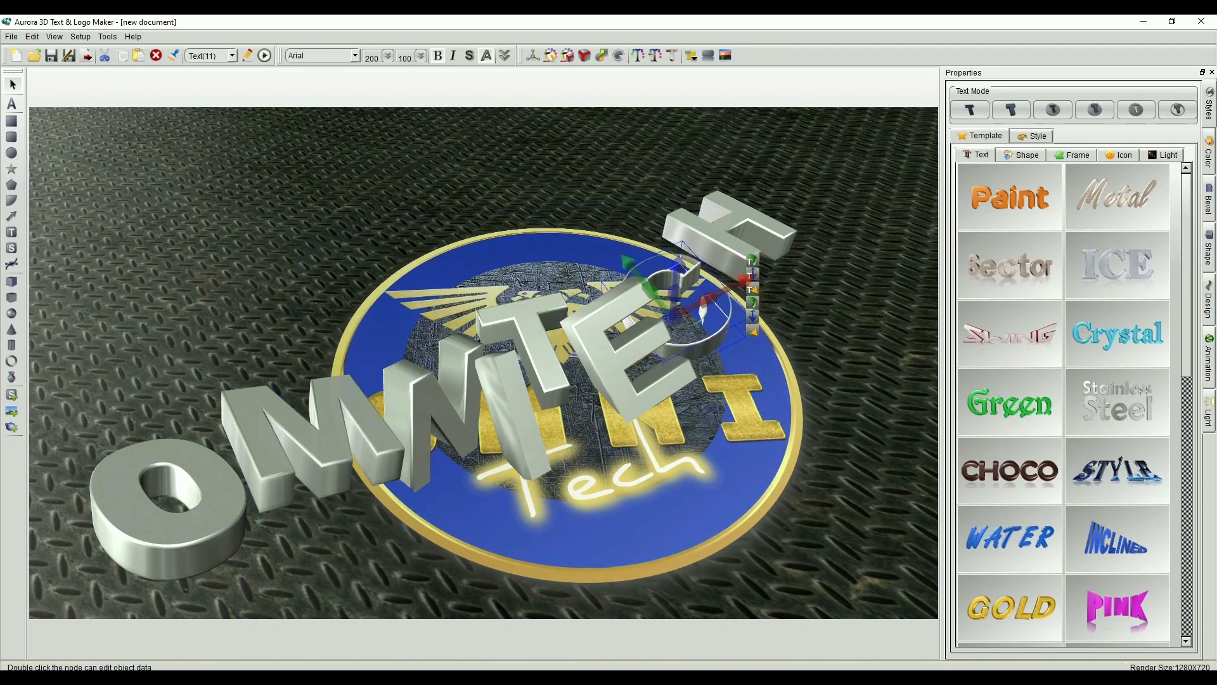
left_click_drag(681, 245, 686, 193)
left_click_drag(697, 271, 745, 346)
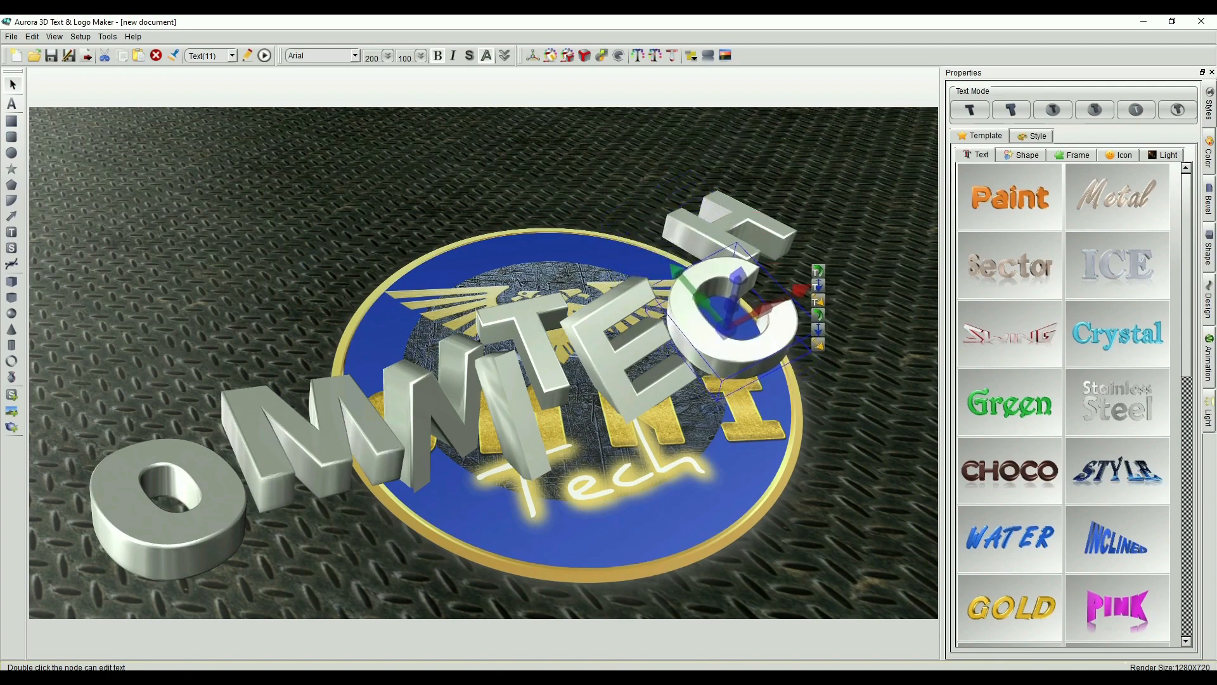
left_click_drag(726, 227, 680, 218)
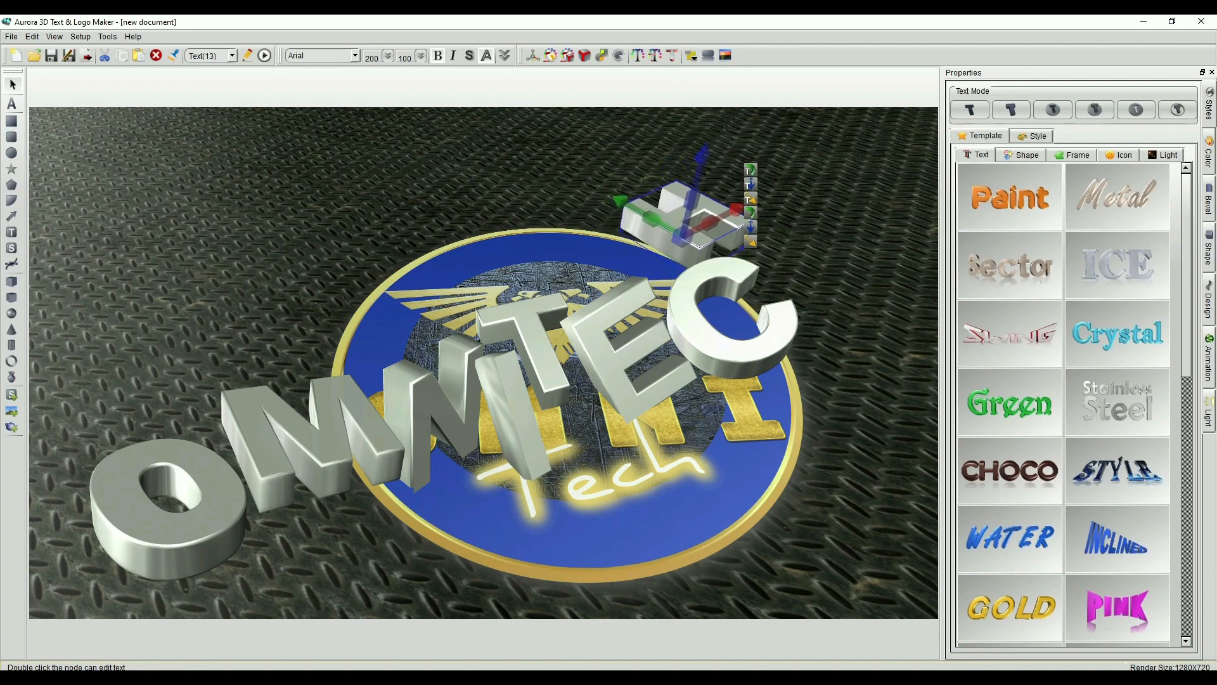
Tilt the E further, then rotate the C and fit it between the E and H.
left_click_drag(637, 348, 626, 360)
left_click_drag(687, 324, 715, 283)
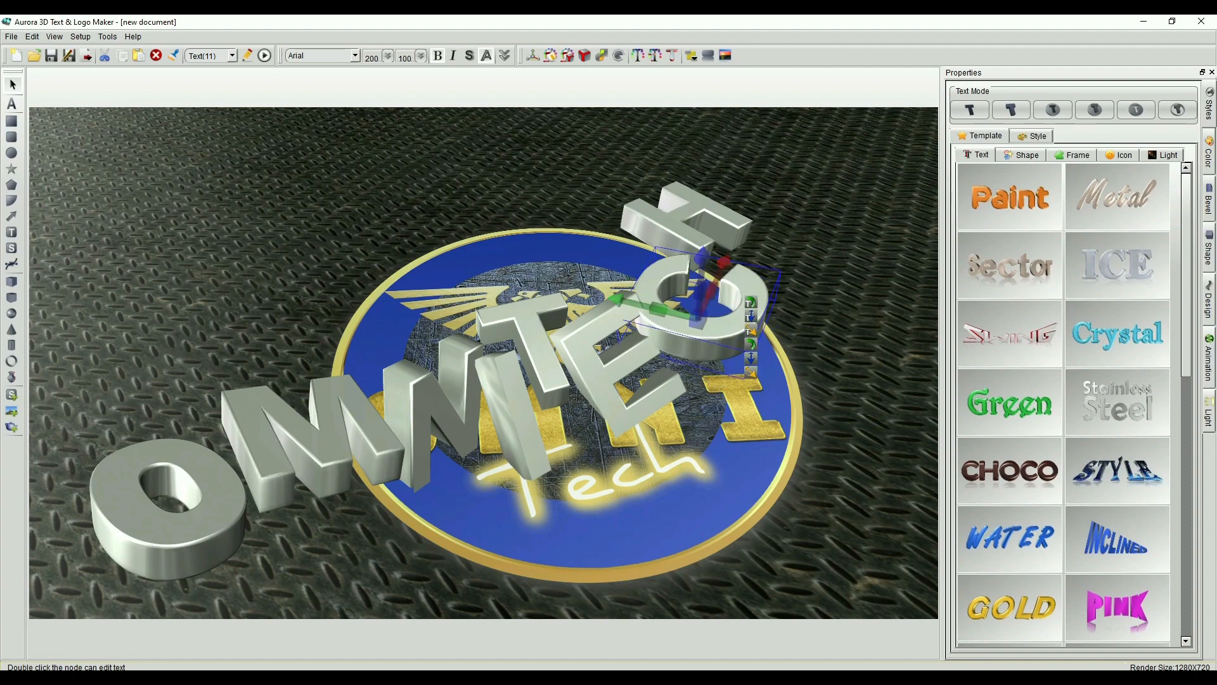
left_click_drag(707, 324, 723, 321)
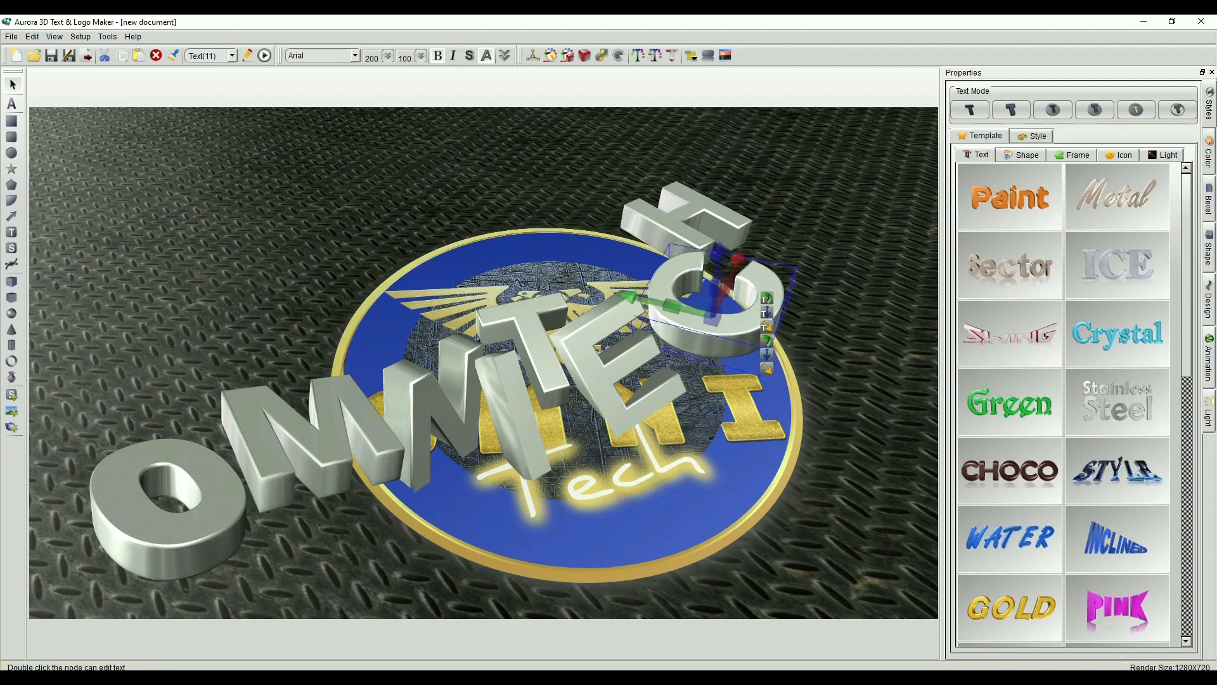
left_click(846, 358)
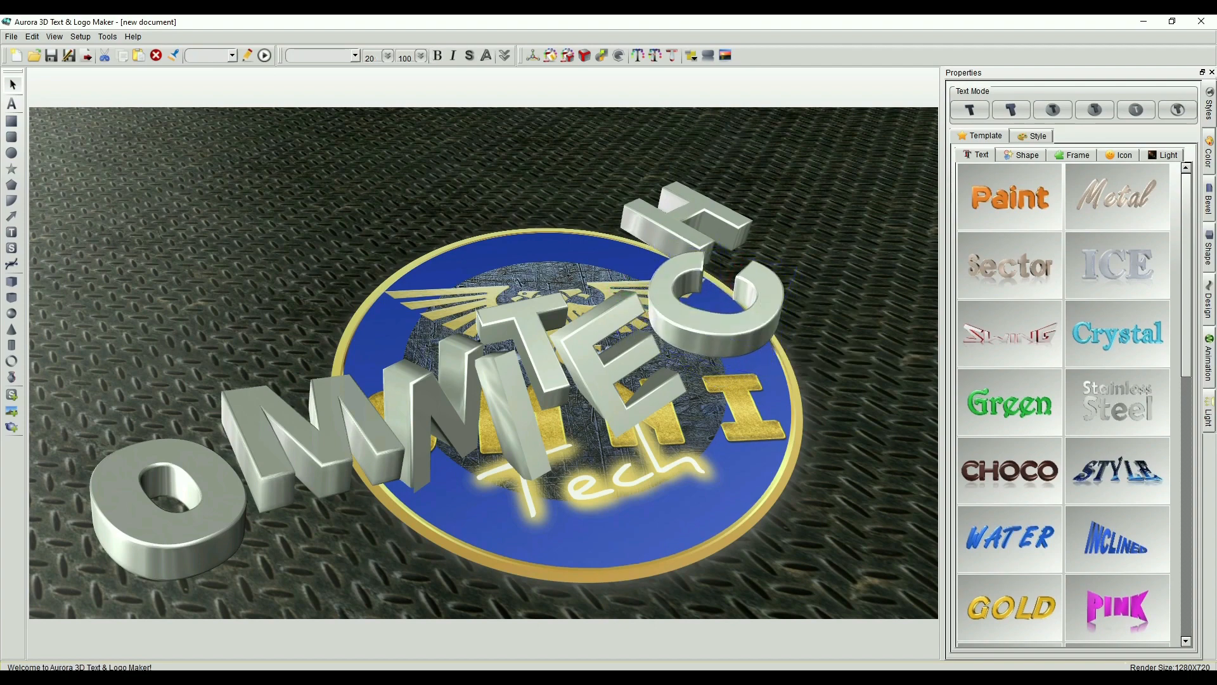
Shift the logo image slightly forward on the tread plate and make a small adjustment to the E's position.
left_click_drag(723, 501, 744, 532)
left_click(604, 394)
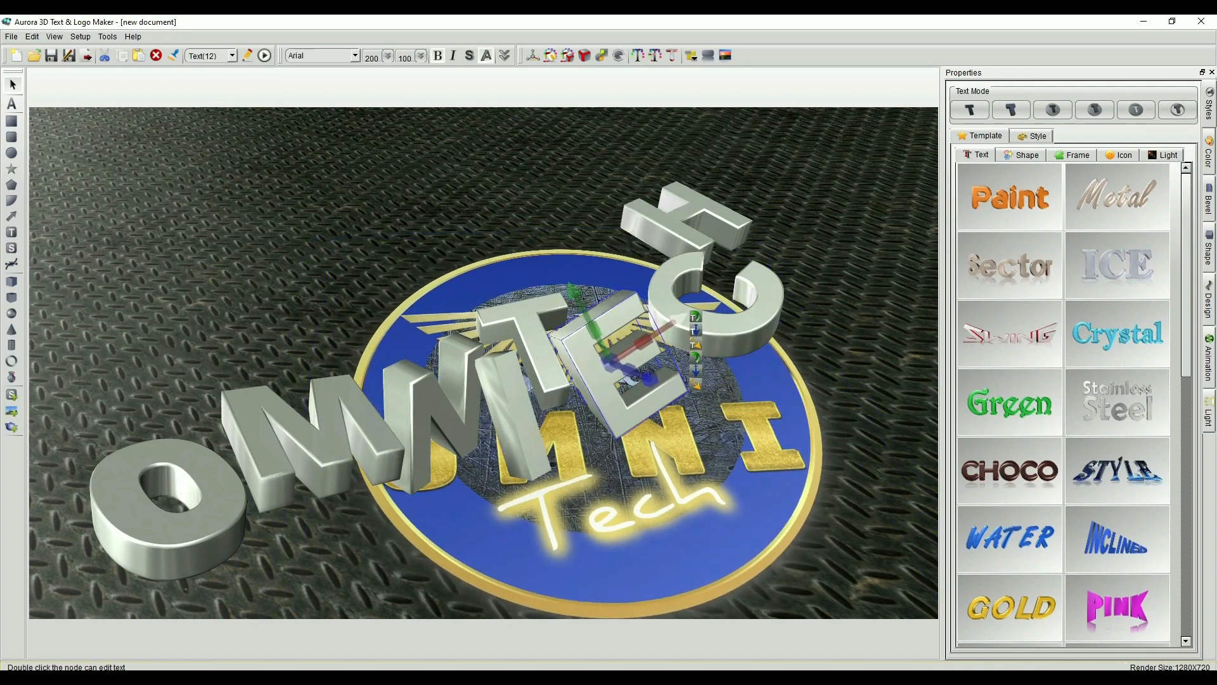
mouse_move(682, 319)
left_mouse_down()
mouse_move(669, 325)
mouse_move(698, 308)
mouse_move(684, 316)
left_mouse_up()
left_click(814, 330)
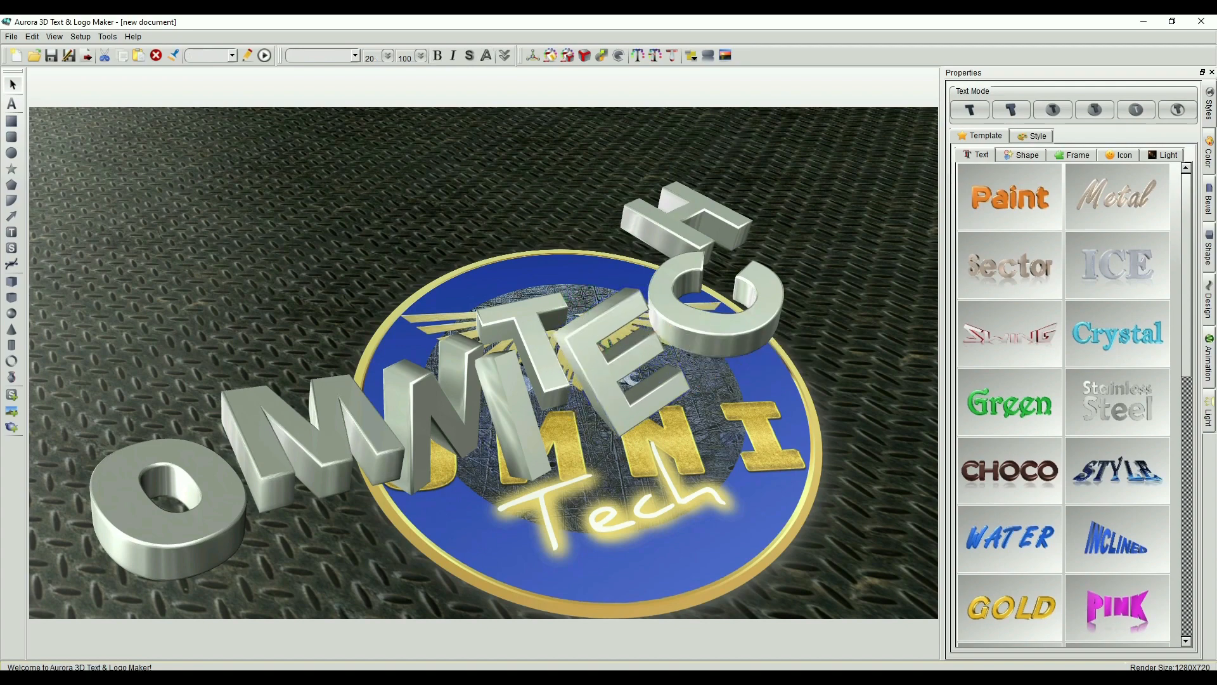
Move the logo image up behind the OMNI letters and push it back in depth so it appears smaller.
left_click_drag(709, 507, 432, 343)
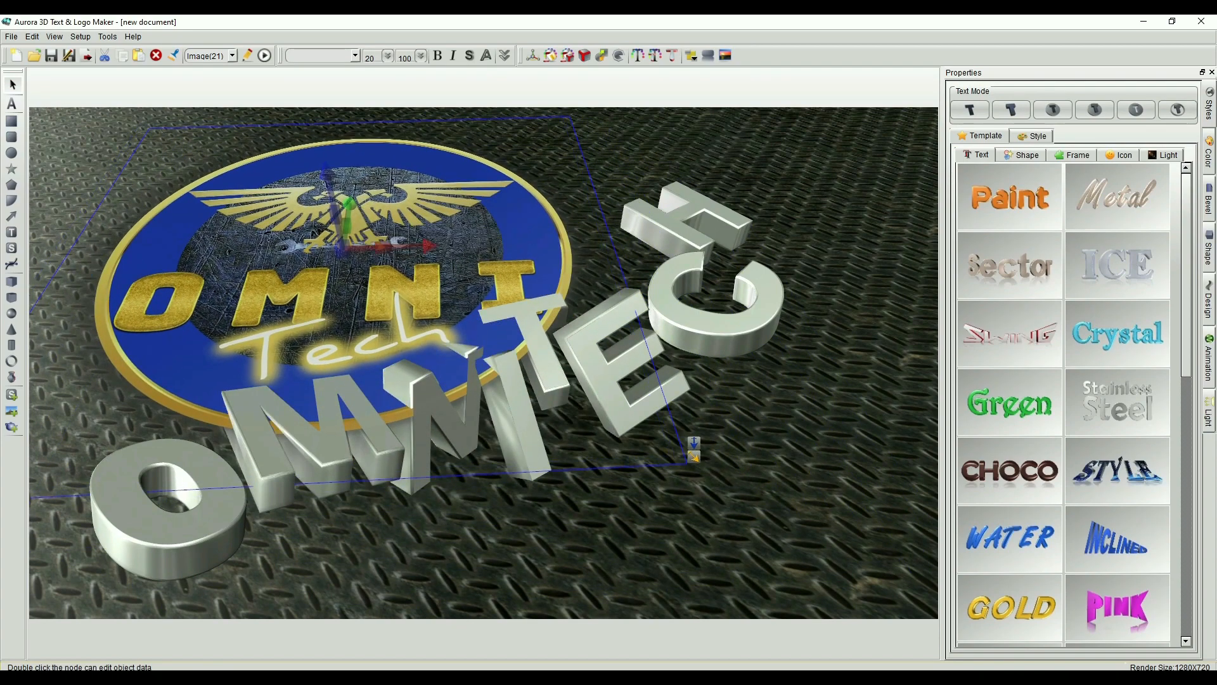
left_click_drag(327, 173, 319, 238)
left_click(393, 156)
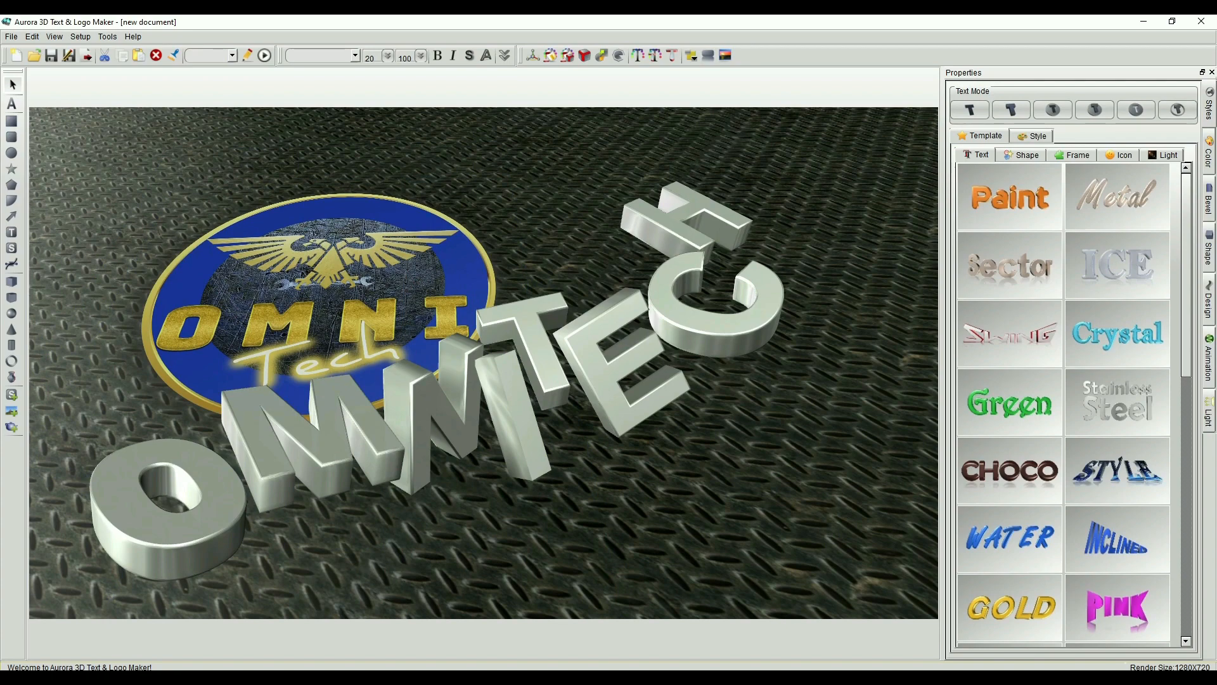
left_click(11, 36)
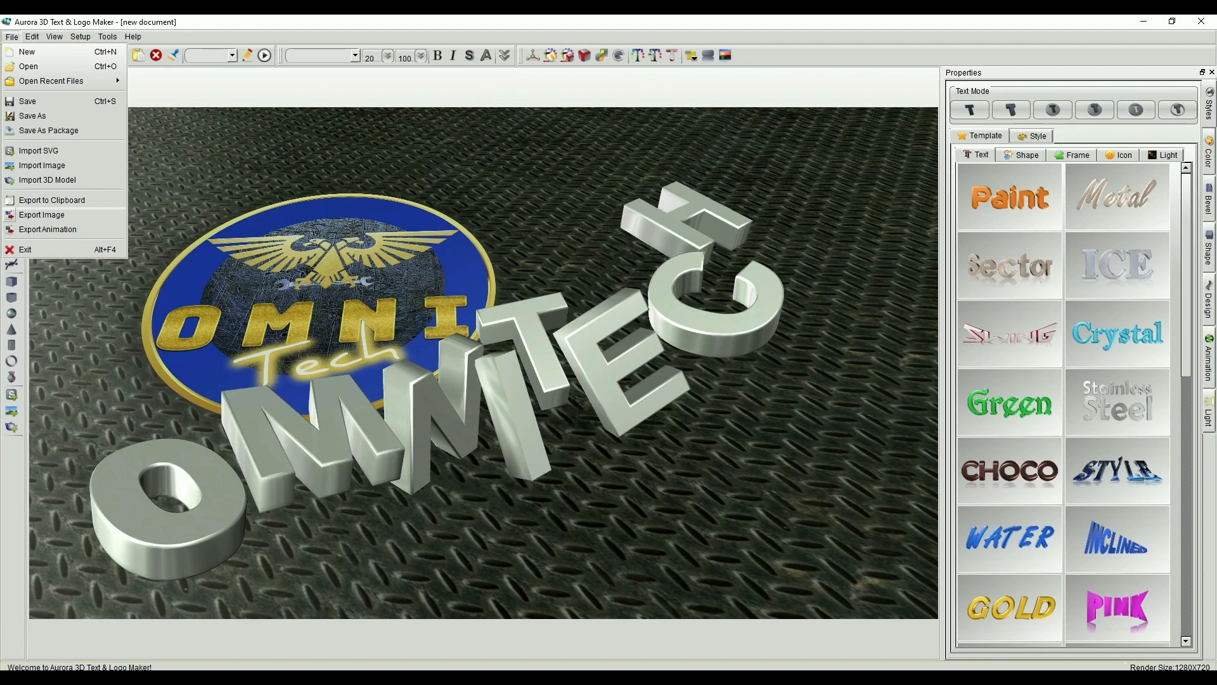
key("Escape")
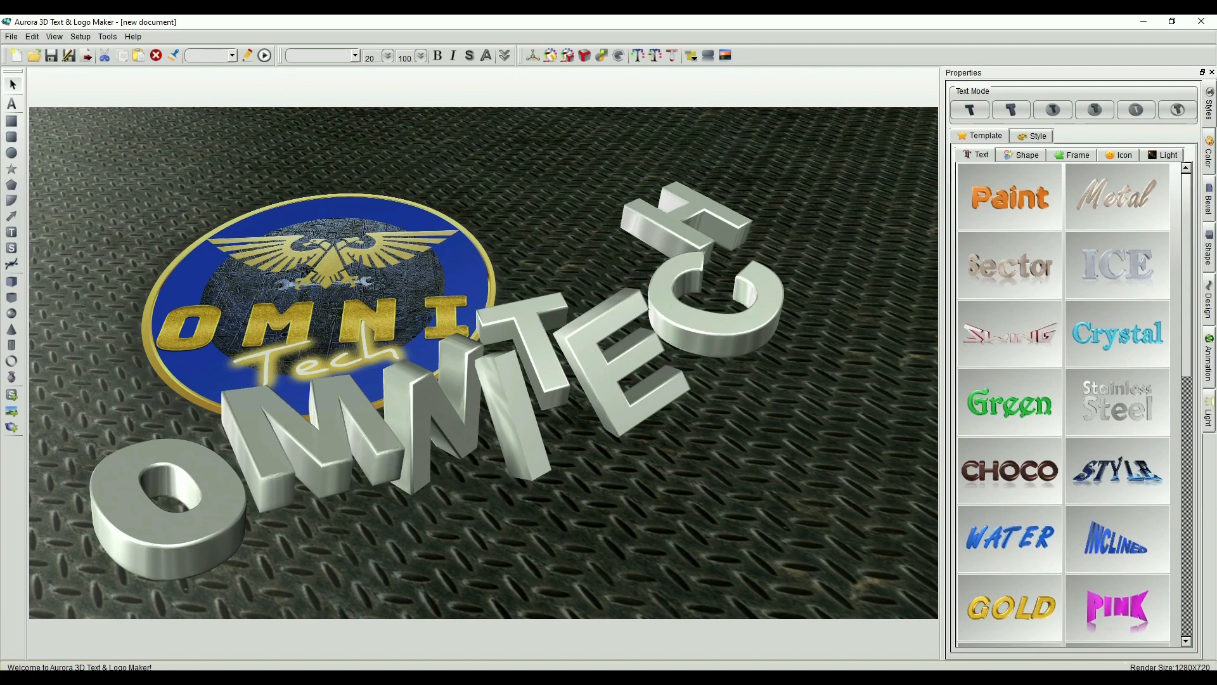
Enable the light animation, try its playback modes and length setting, and preview the animation.
left_click(1209, 359)
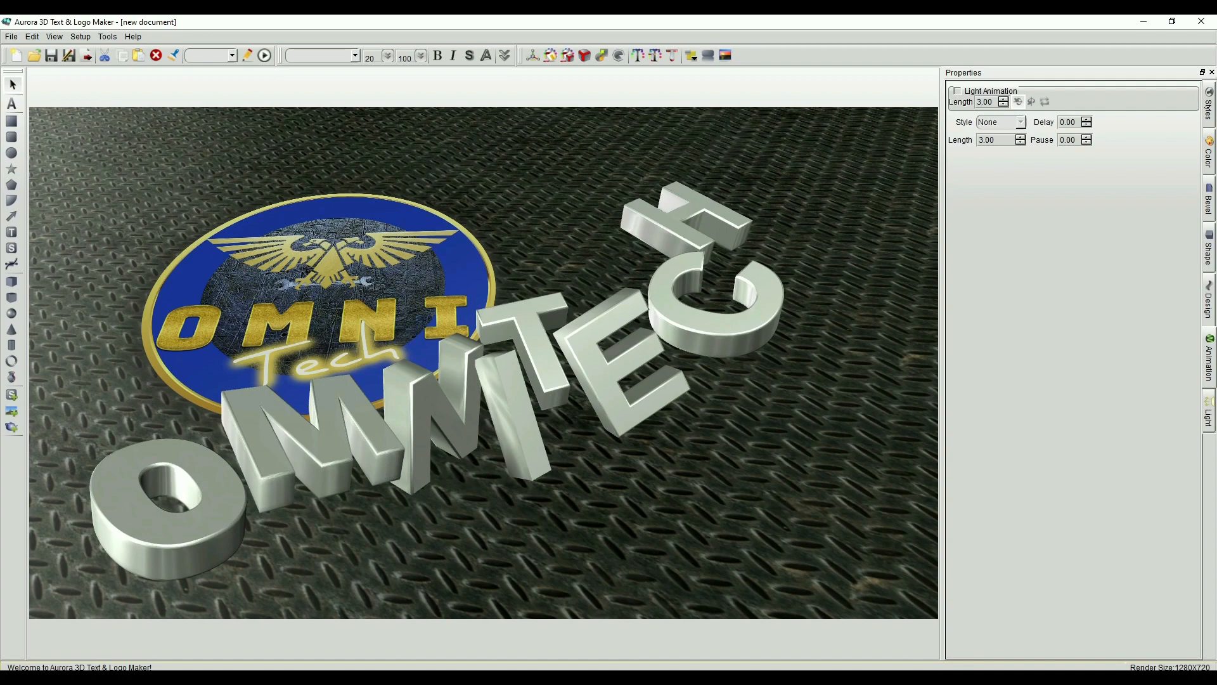
left_click(957, 92)
left_click(1031, 102)
left_click(264, 55)
left_click(1018, 101)
left_click(1045, 102)
left_click(1003, 104)
left_click(1003, 99)
left_click(1045, 102)
left_click(264, 55)
Turn on light editing, try re-aiming Light1 over the scene, and reset all lights to their defaults.
left_click(1209, 411)
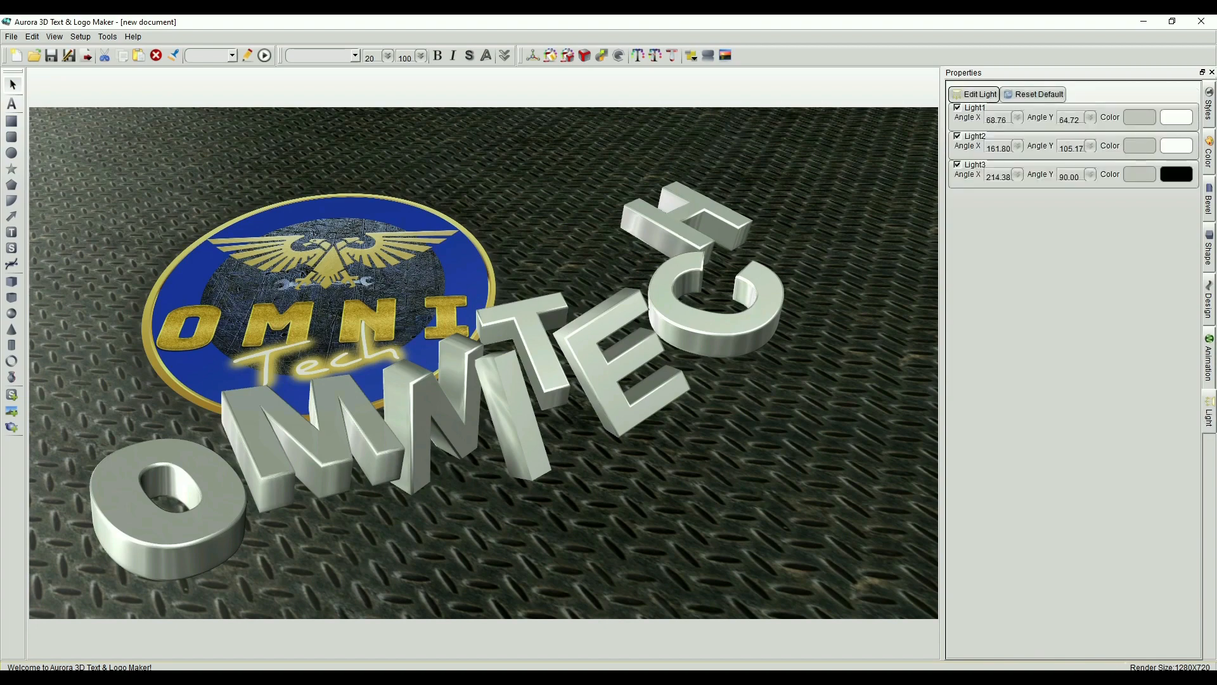
left_click(974, 94)
left_click_drag(586, 232, 485, 159)
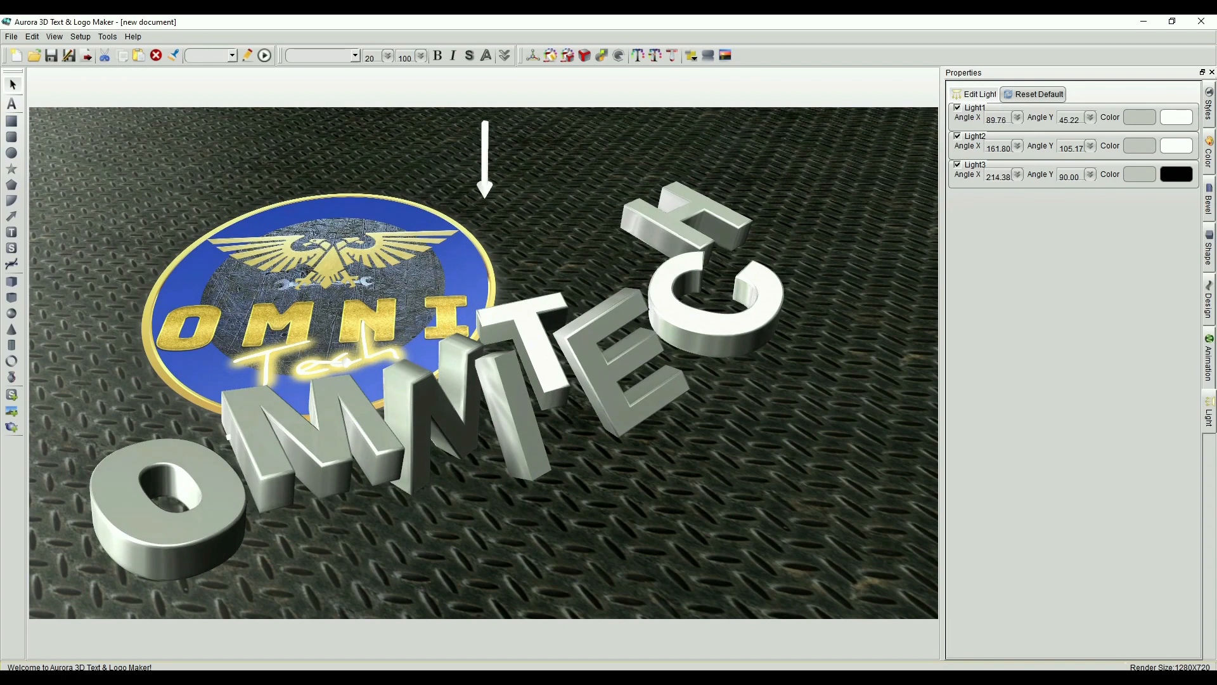
left_click(1033, 93)
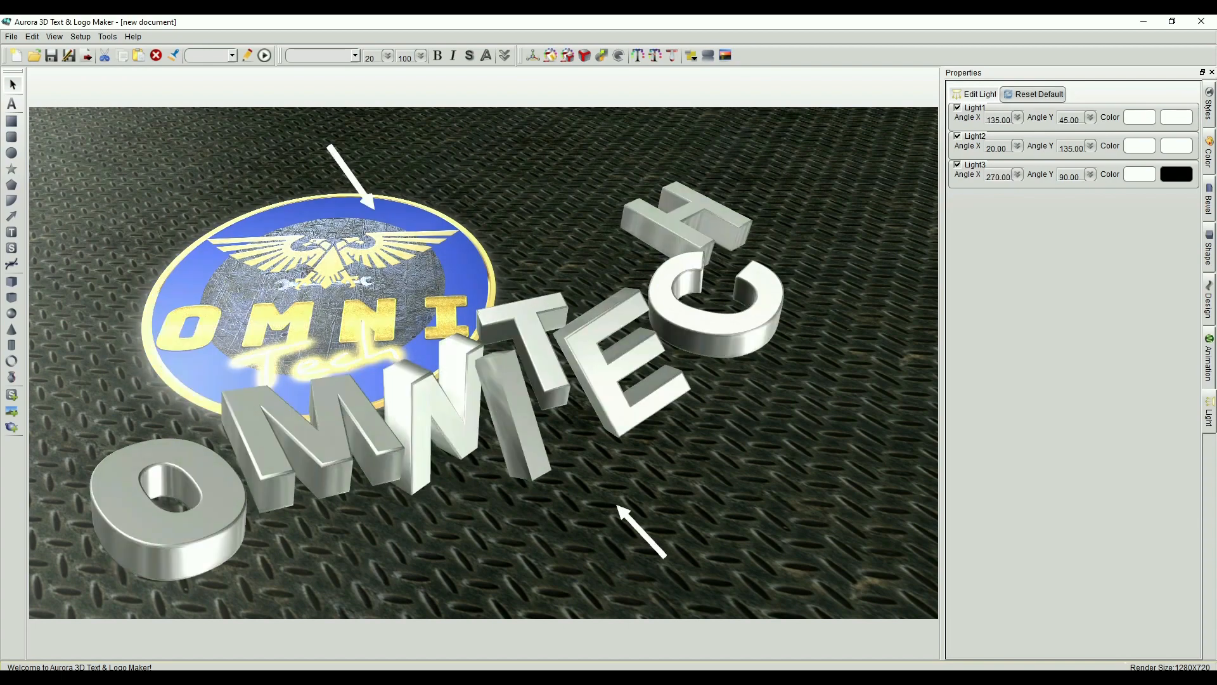
Look through the design, shape, bevel and color properties, and compare the scene with Light1 off and on.
left_click(1209, 300)
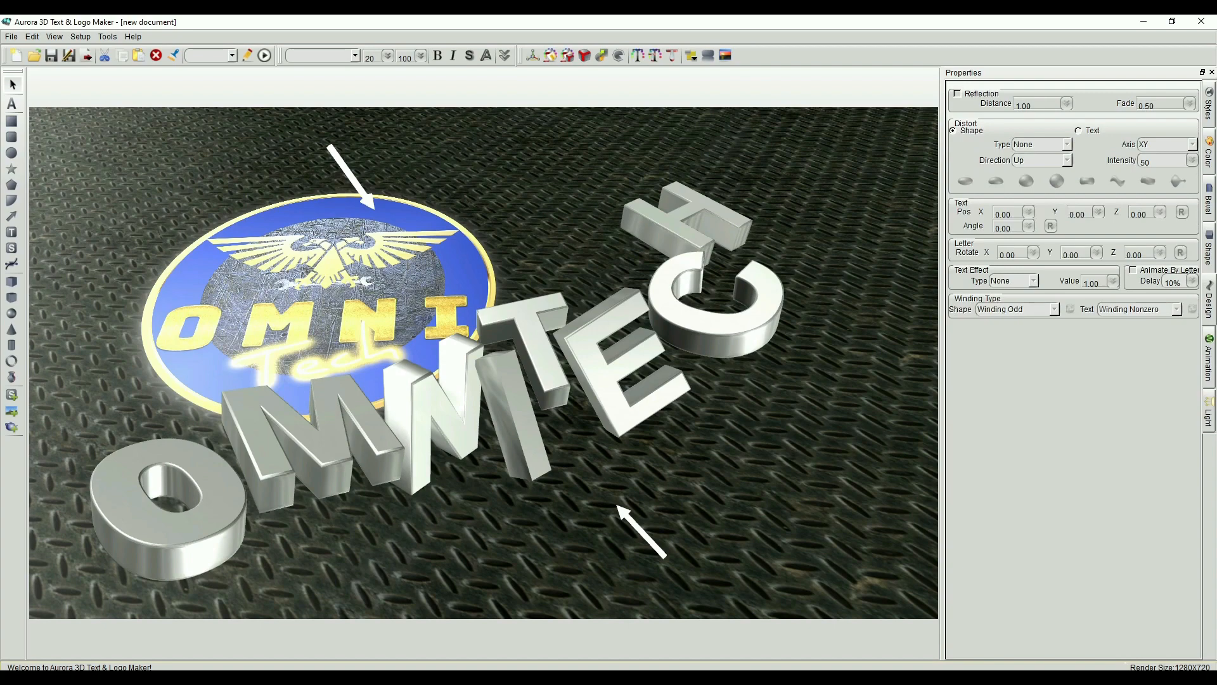
left_click(1209, 248)
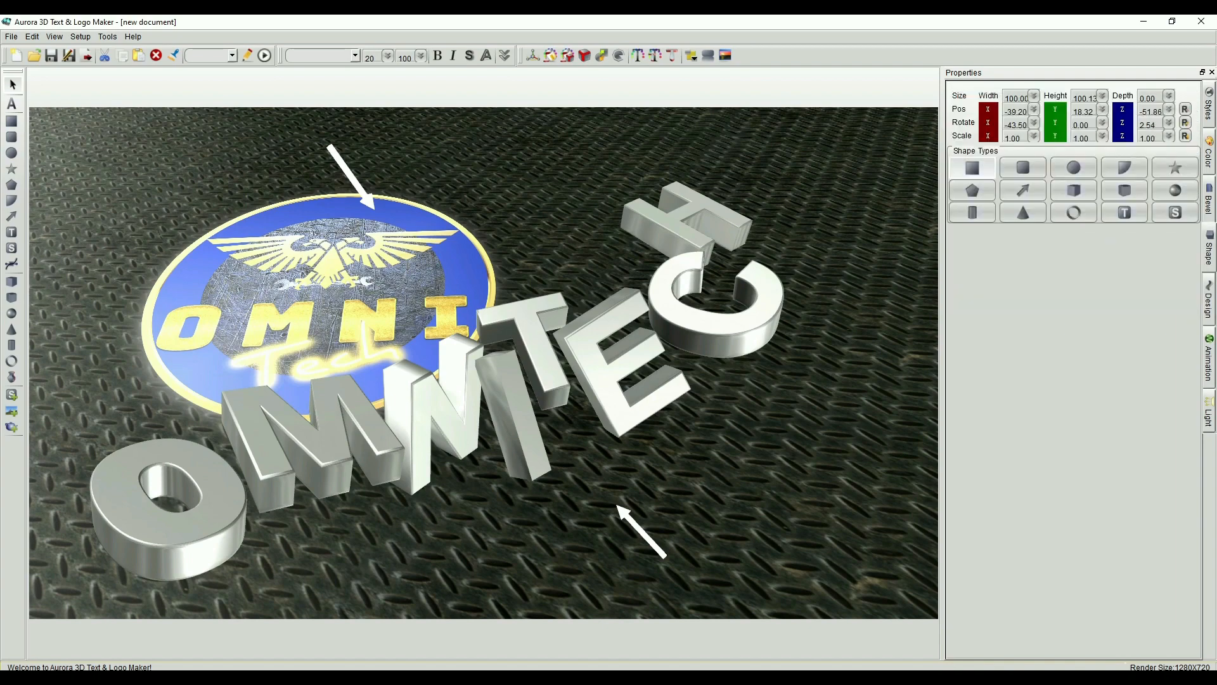
left_click(1209, 200)
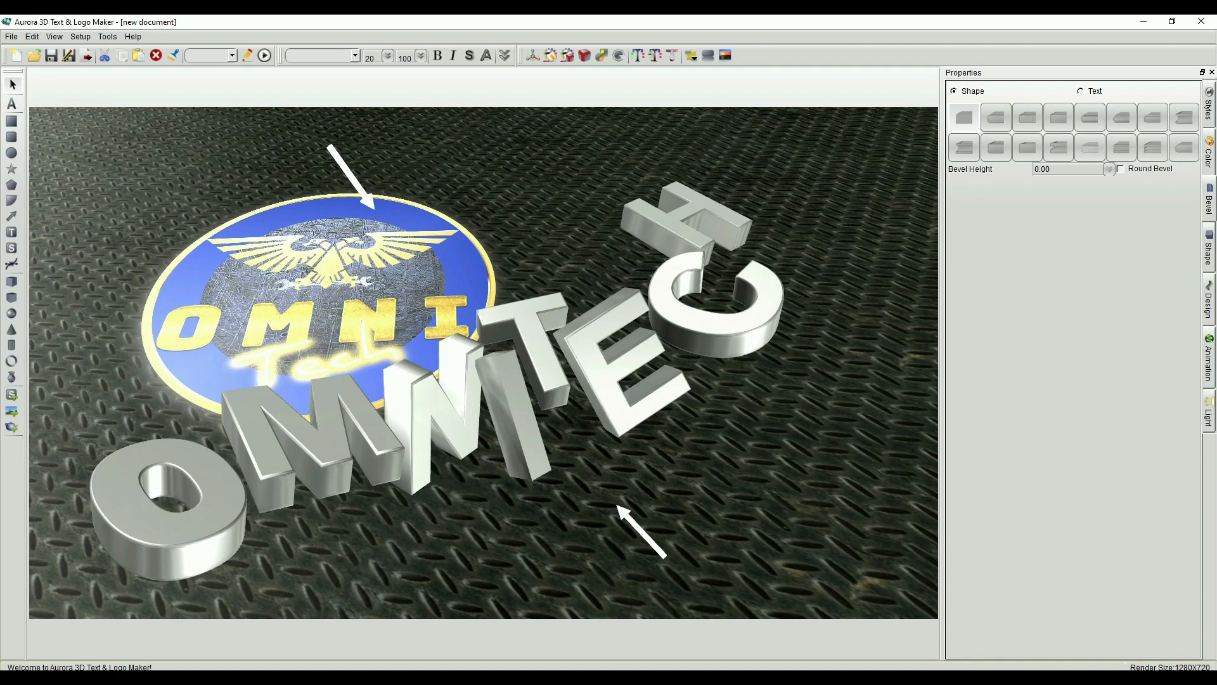
left_click(1209, 152)
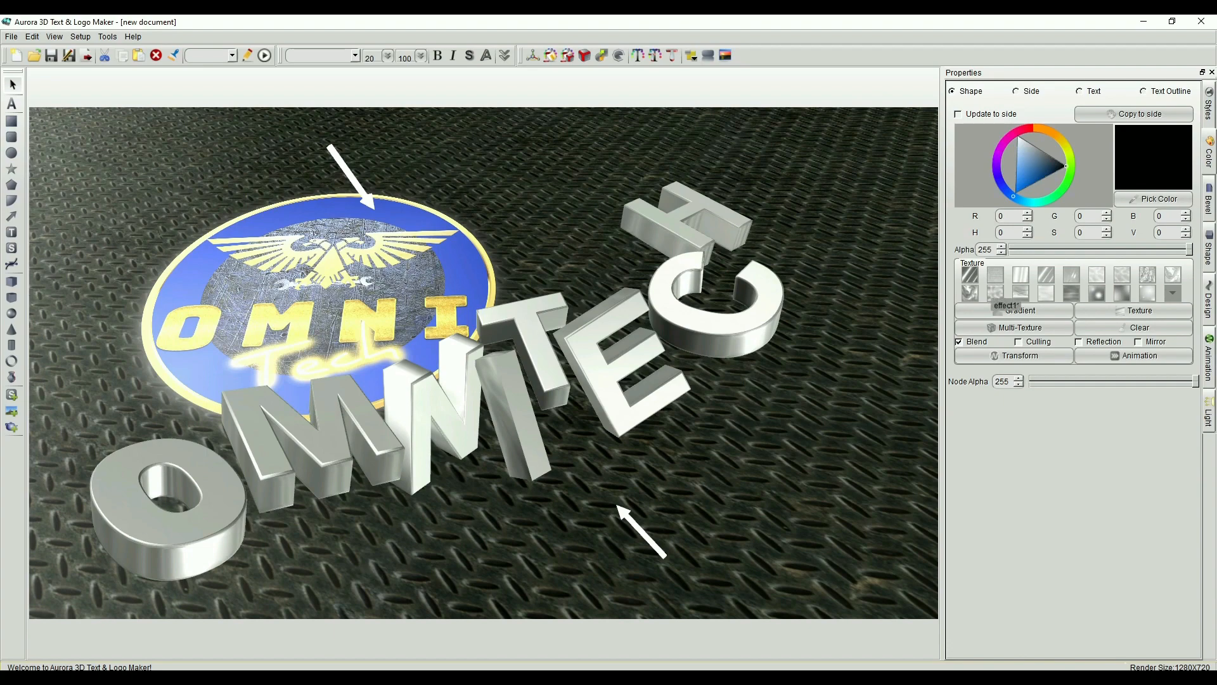
left_click(1209, 412)
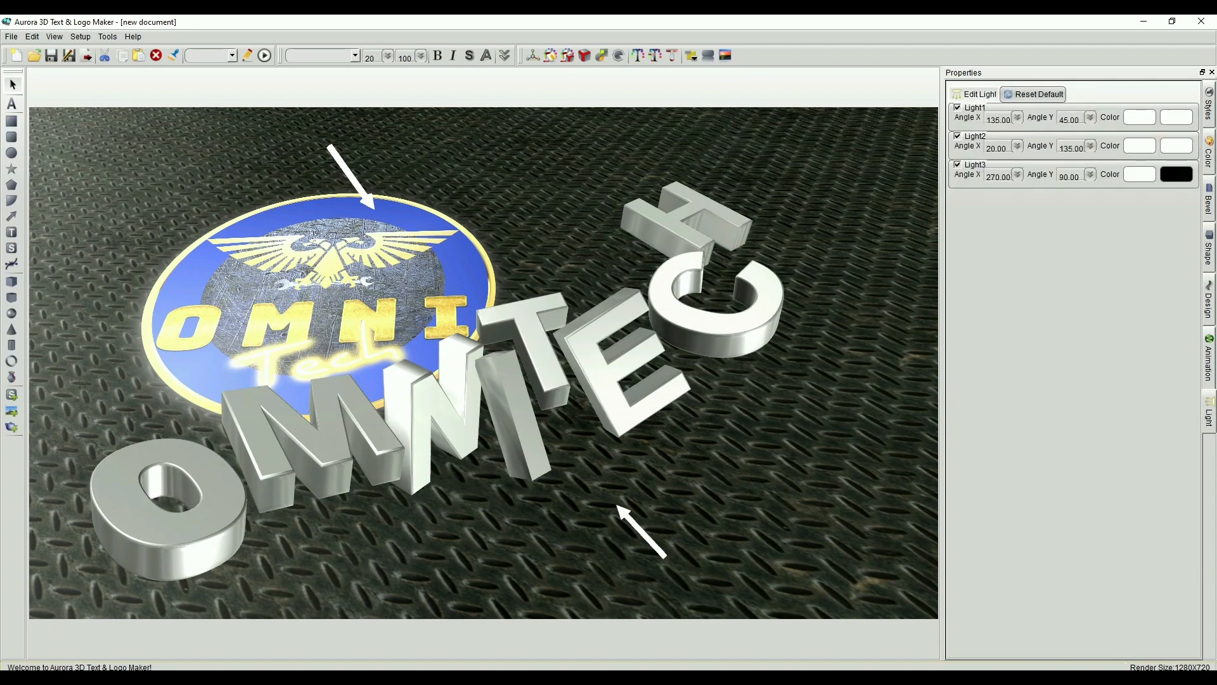
left_click(957, 107)
left_click(957, 107)
right_click(814, 366)
key("Escape")
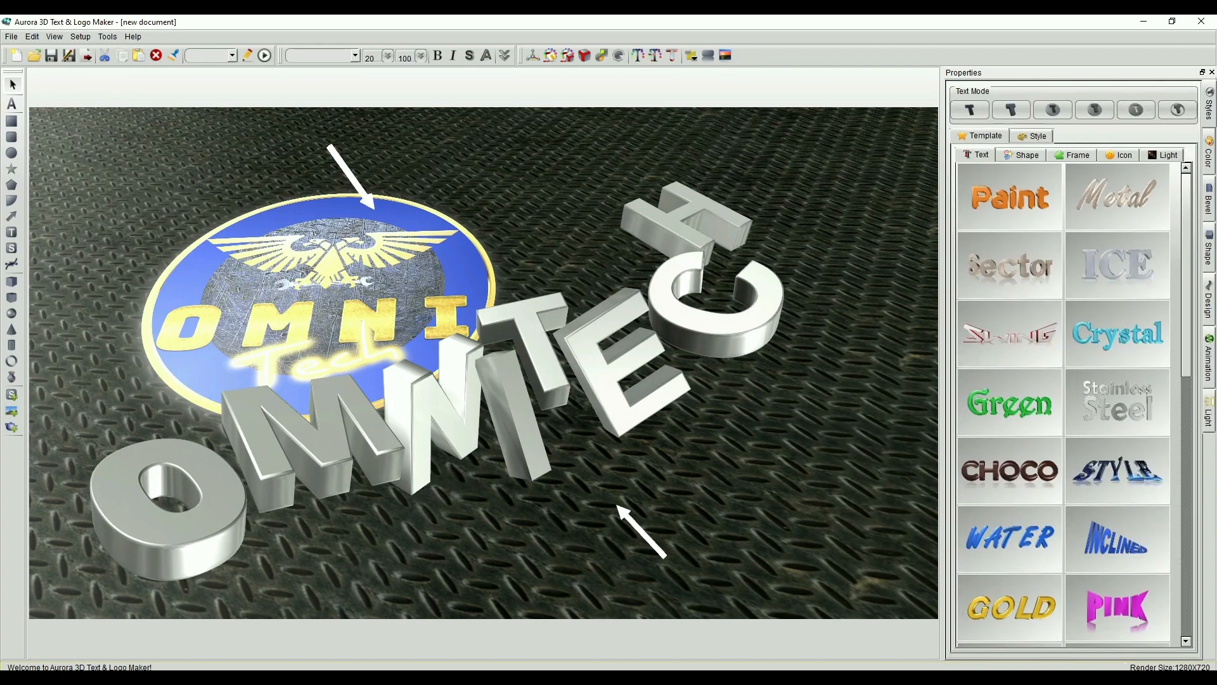
Add the ICE text template to the scene and change its text to OMNITE.
double_click(1117, 265)
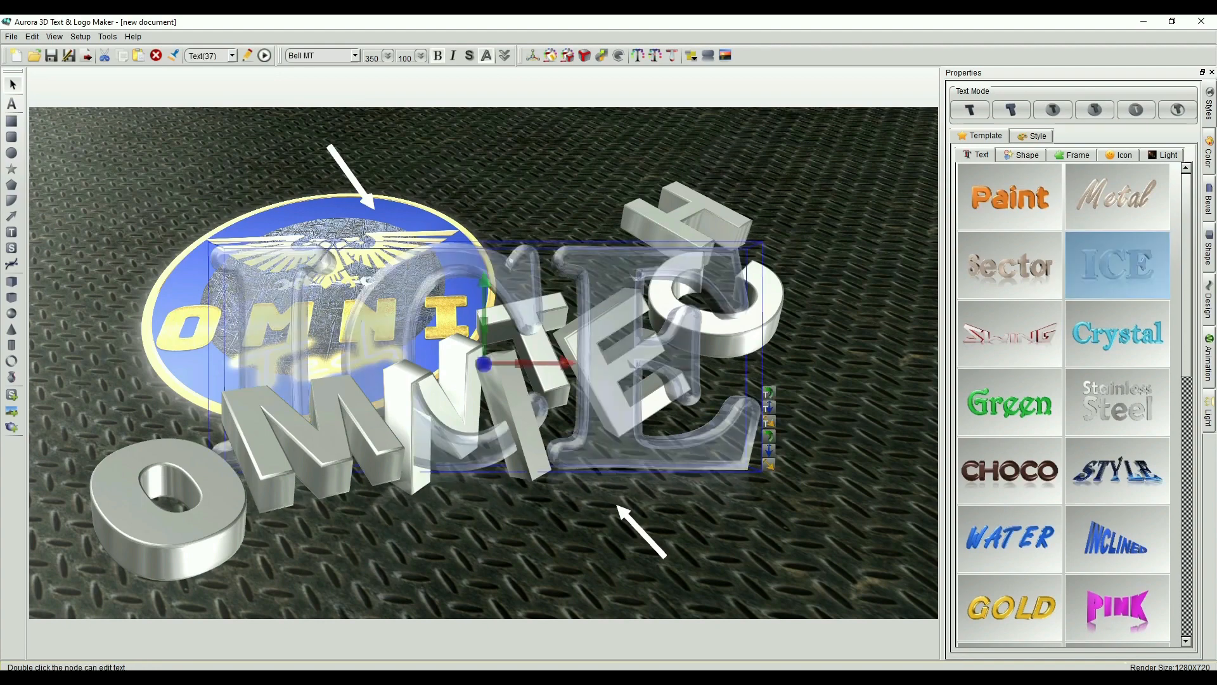
double_click(486, 356)
type("O")
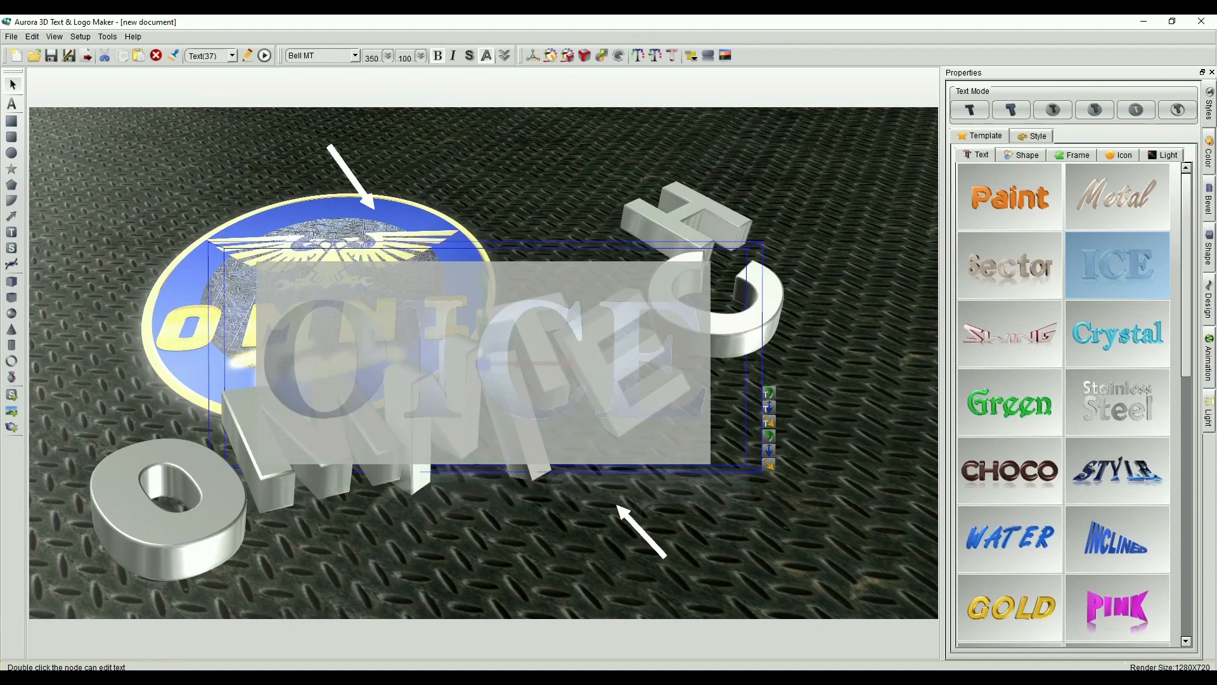
type("MNITE")
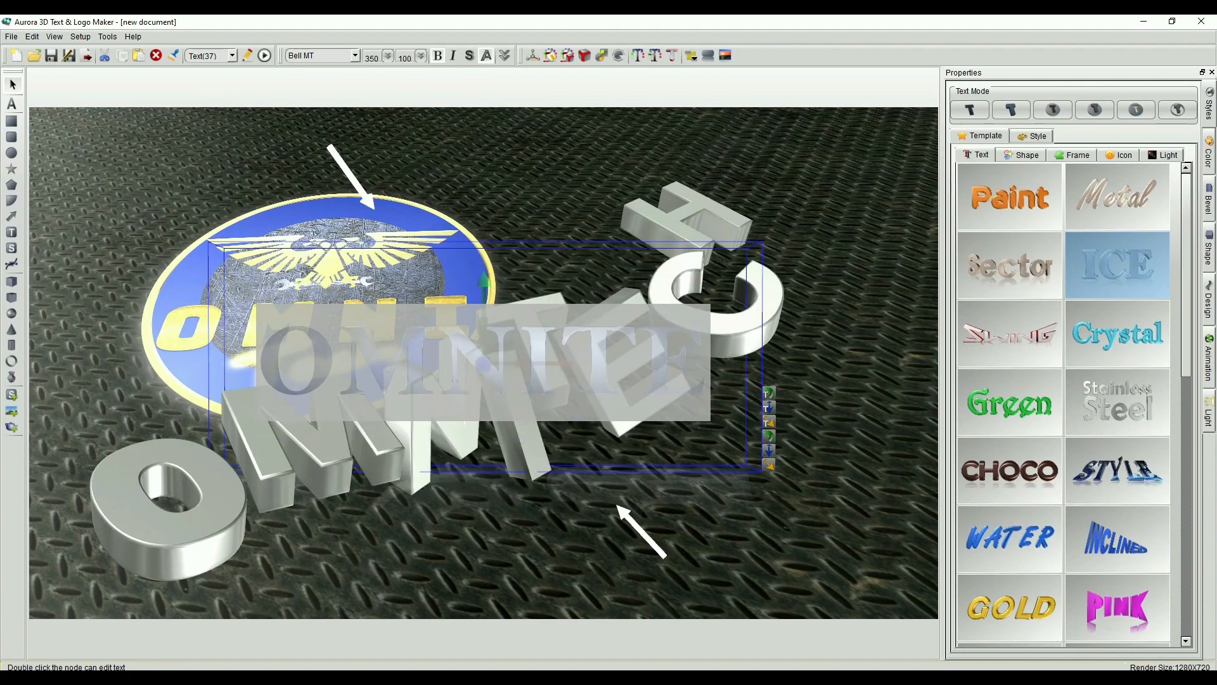
key("Return")
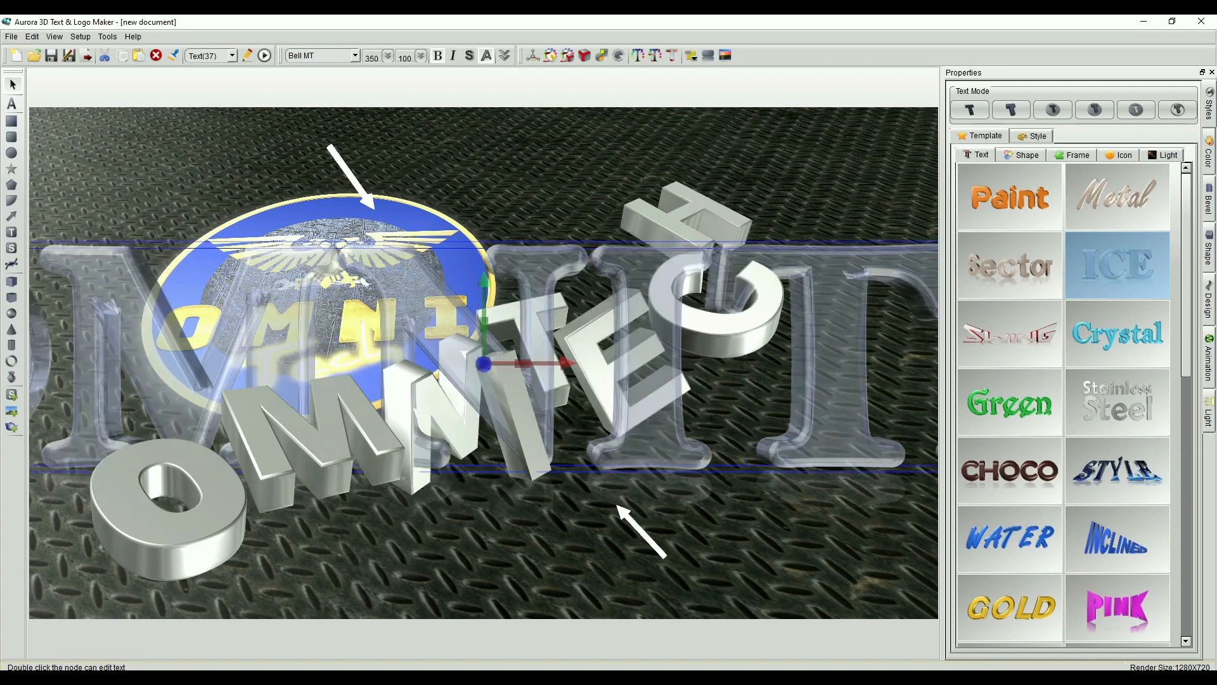
Exit the program without saving the changes to the document.
key("alt+f")
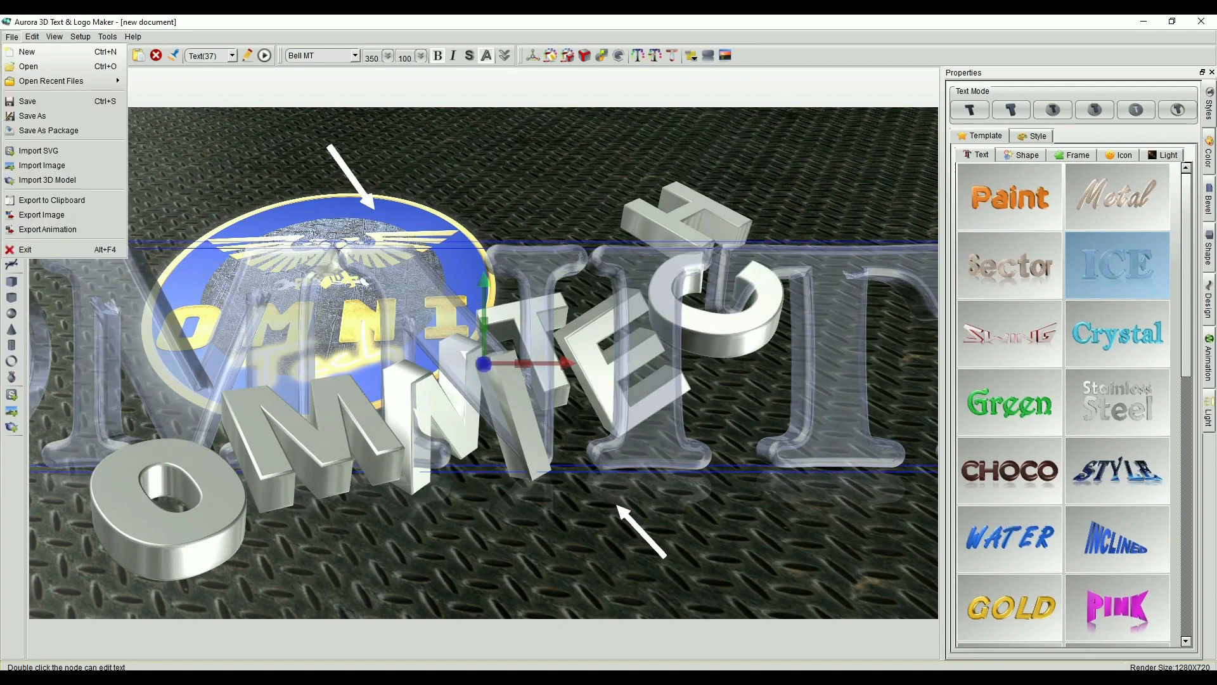
key("Return")
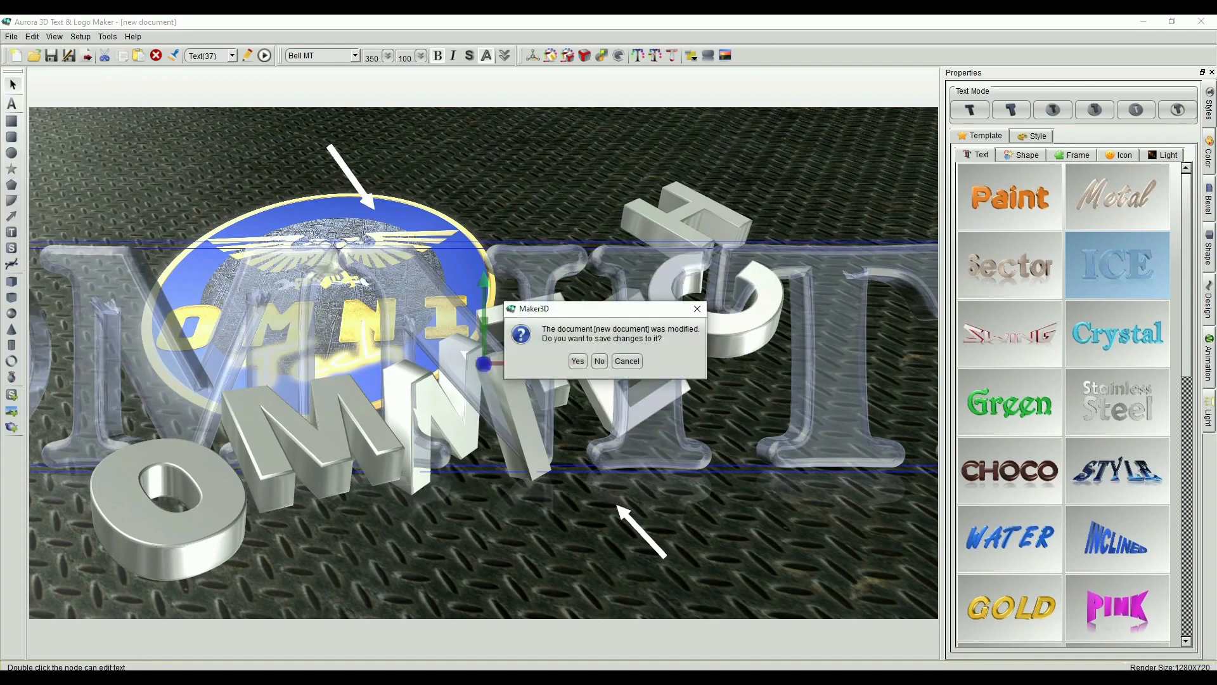
key("n")
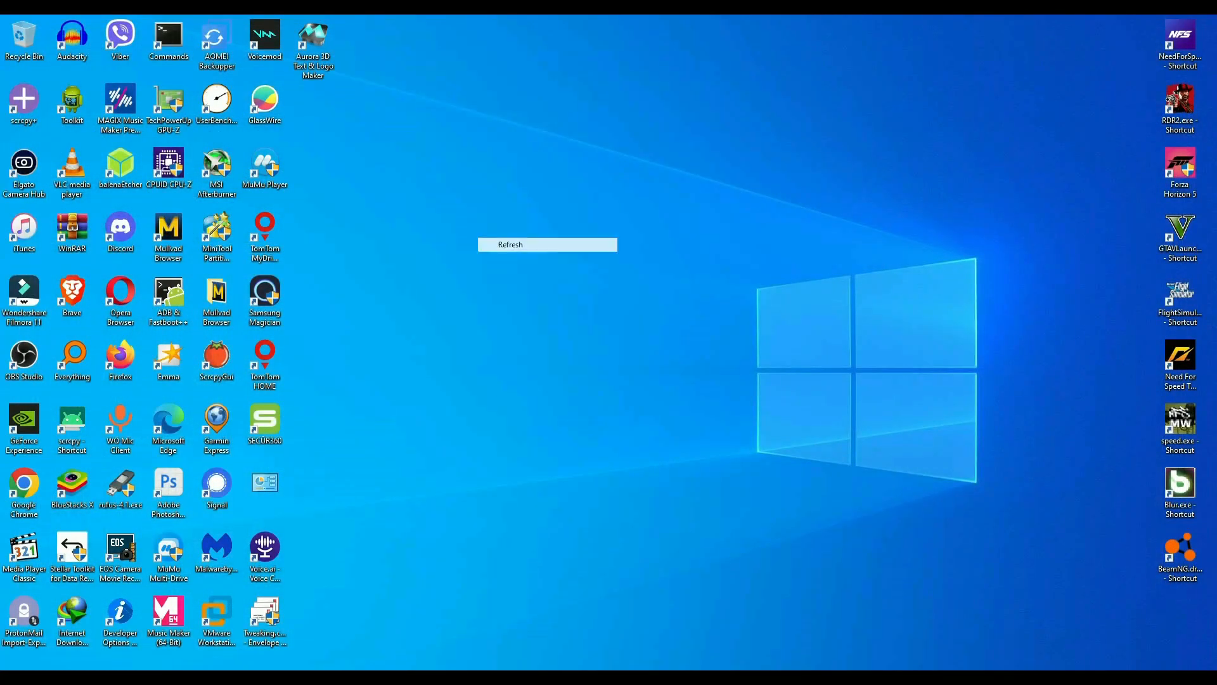
Reopen Aurora 3D Text & Logo Maker and start a new blank document.
key("Return")
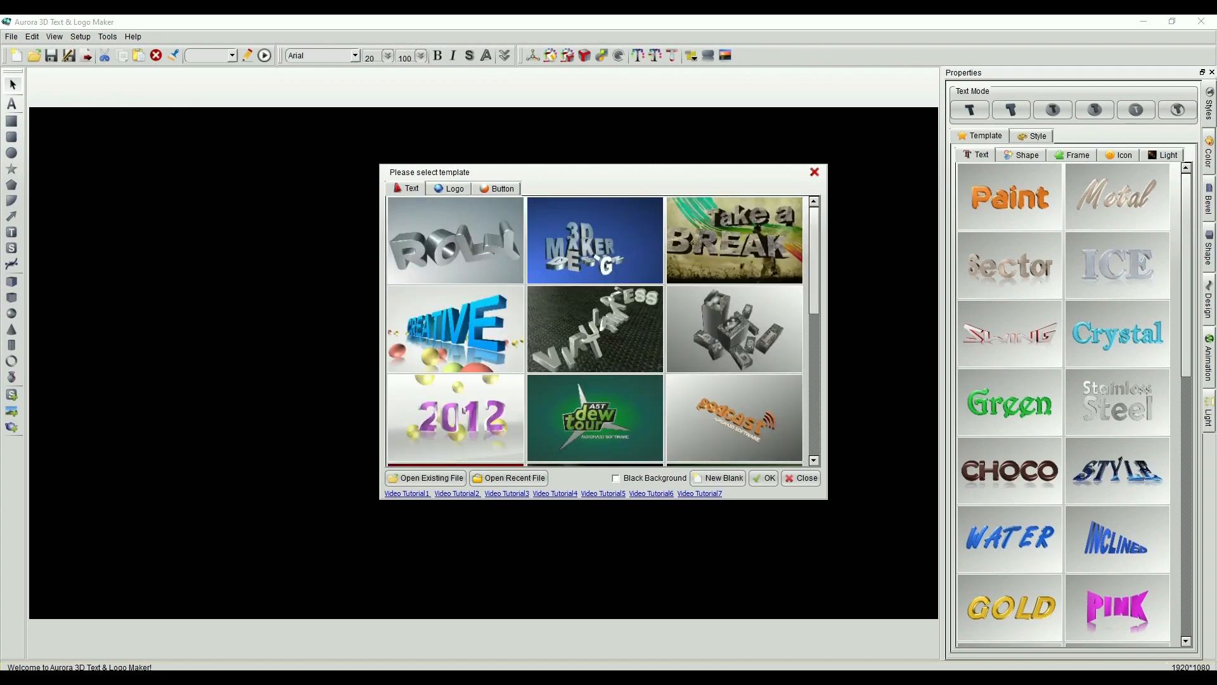
left_click(449, 189)
left_click(719, 478)
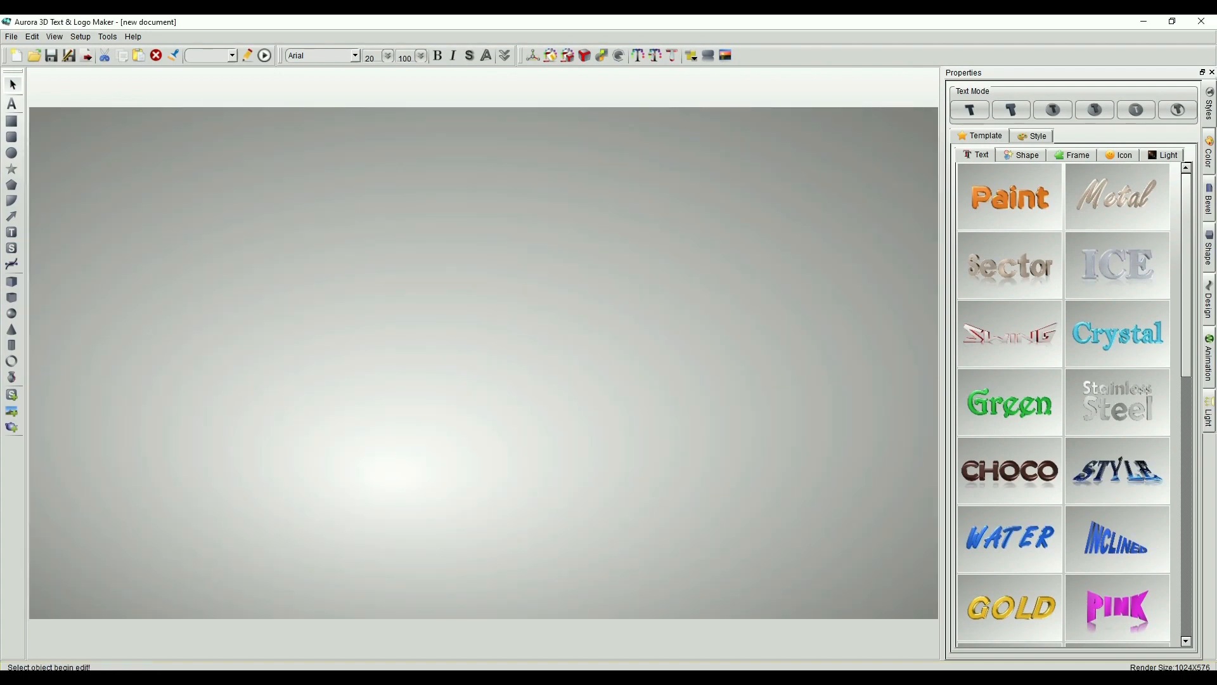
Import the image Clean-Wallpapers-HD-042.jpg from the Print Envelope folder on the Desktop.
left_click(11, 394)
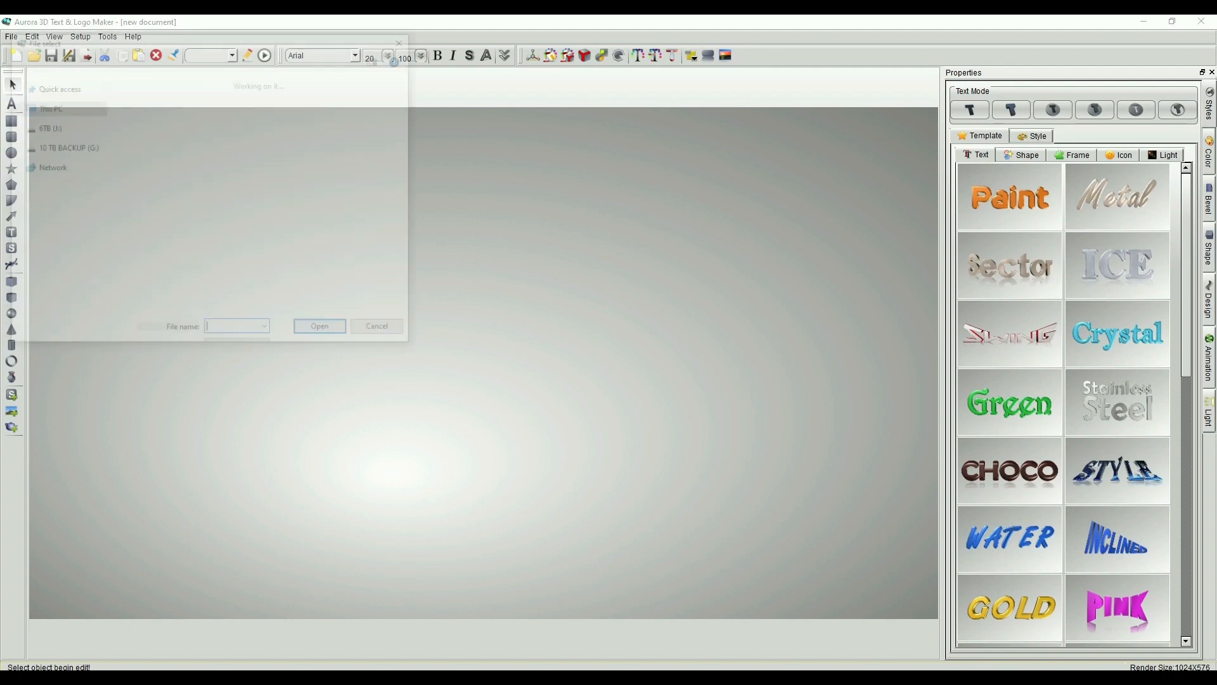
left_click(564, 350)
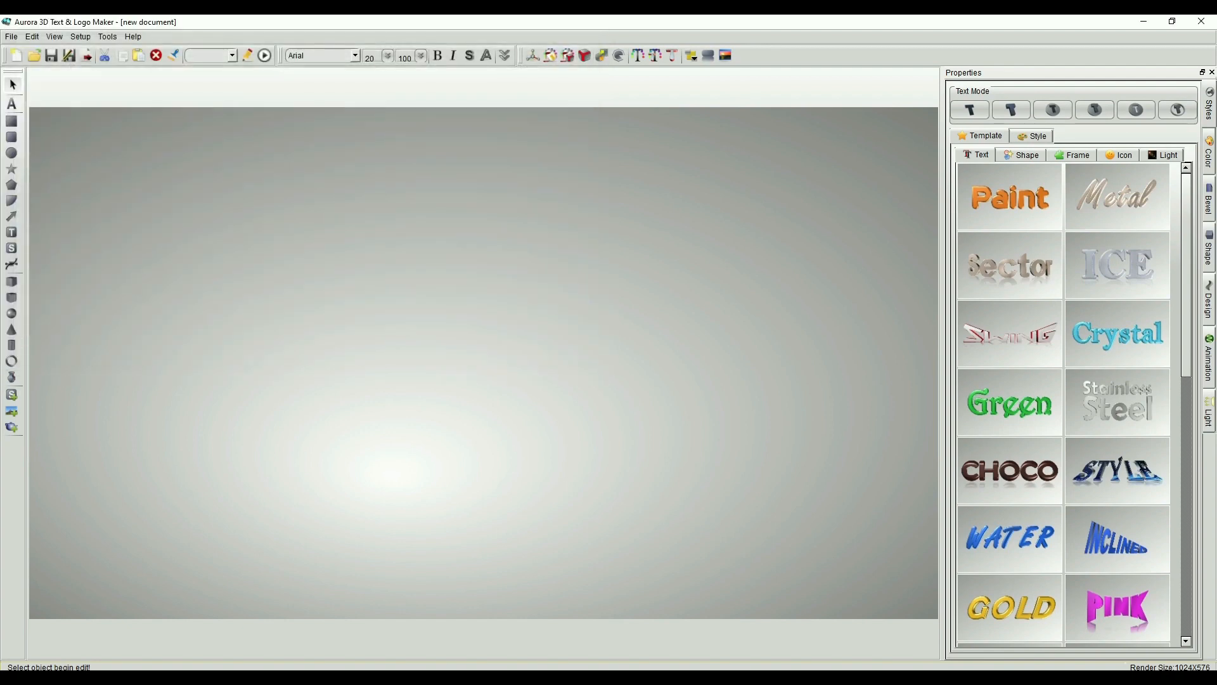
left_click(11, 411)
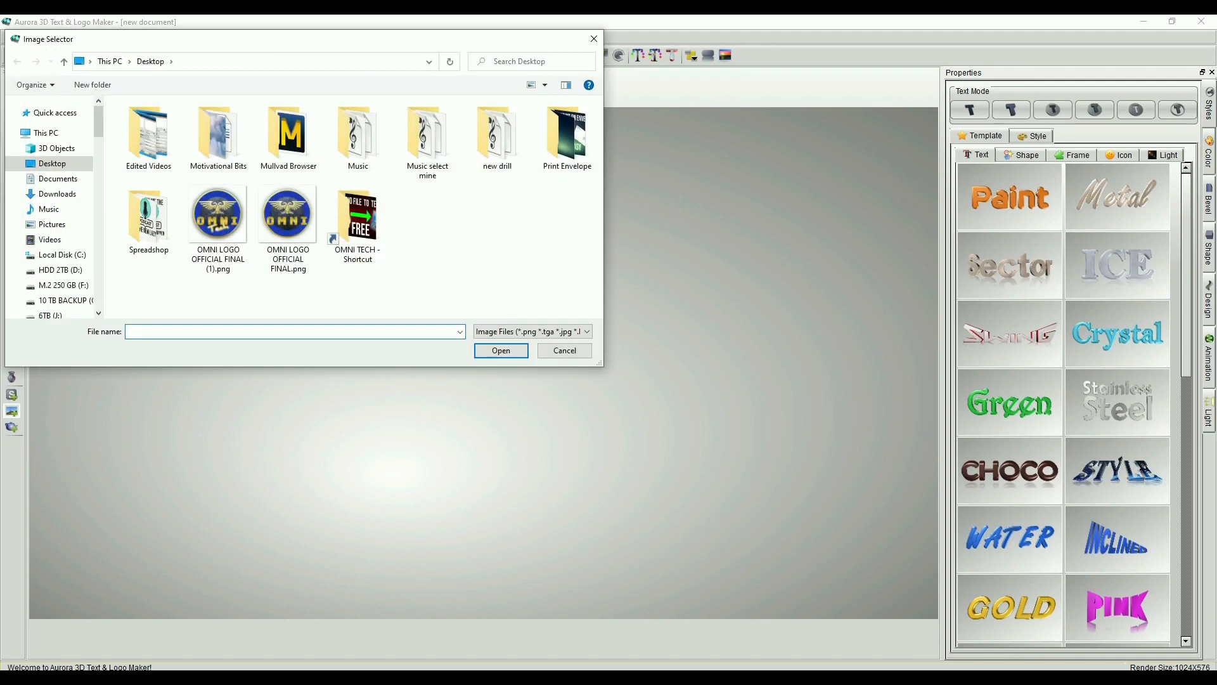
double_click(567, 136)
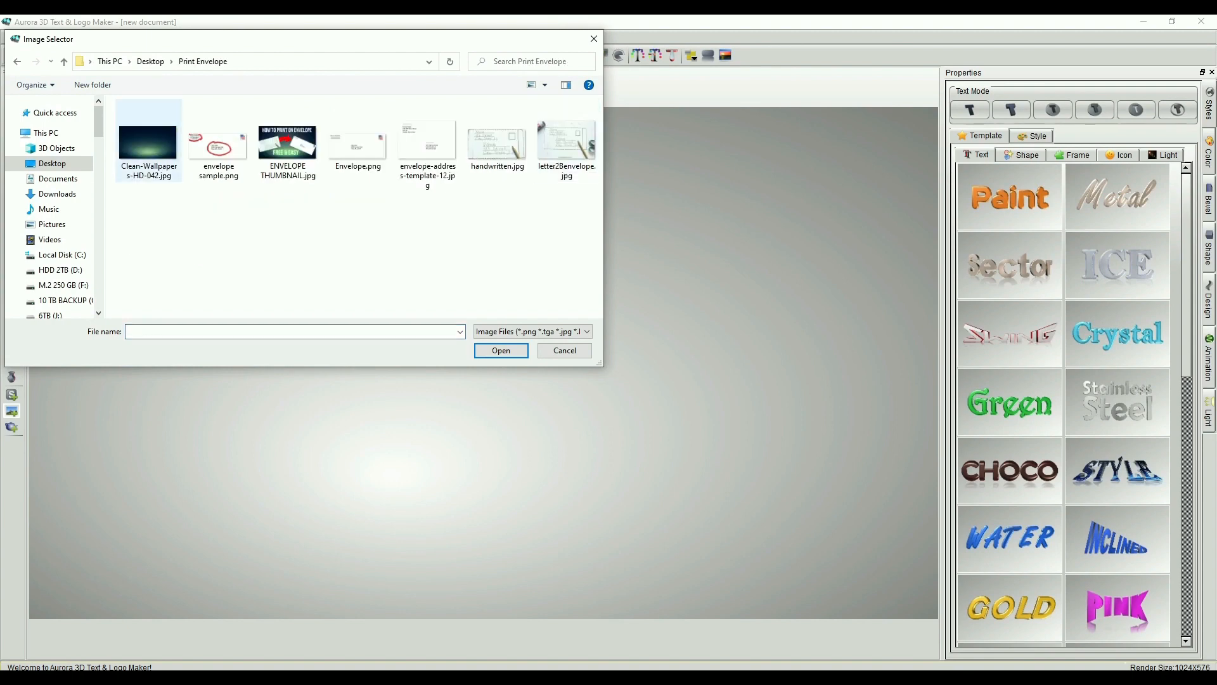
left_click(147, 141)
left_click(500, 351)
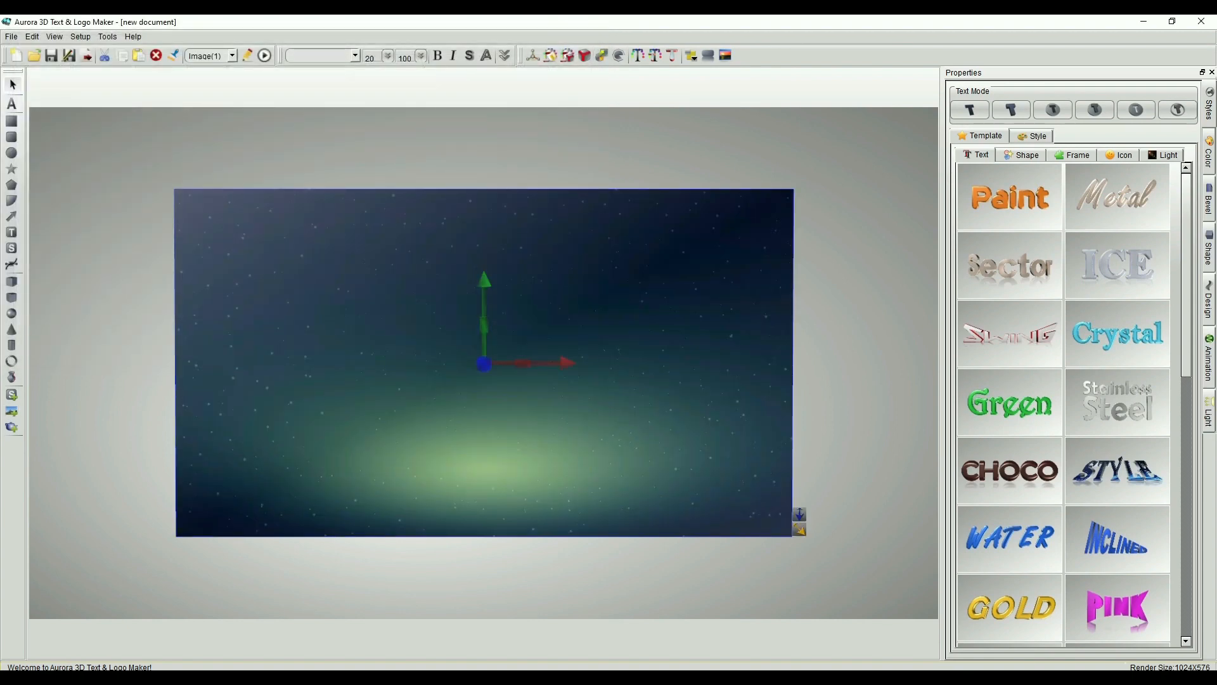
Tilt the imported wallpaper image backward until it lies almost flat like a floor, and deselect it.
left_click_drag(540, 363, 540, 307)
mouse_move(507, 393)
left_mouse_down()
mouse_move(553, 367)
mouse_move(511, 372)
left_mouse_up()
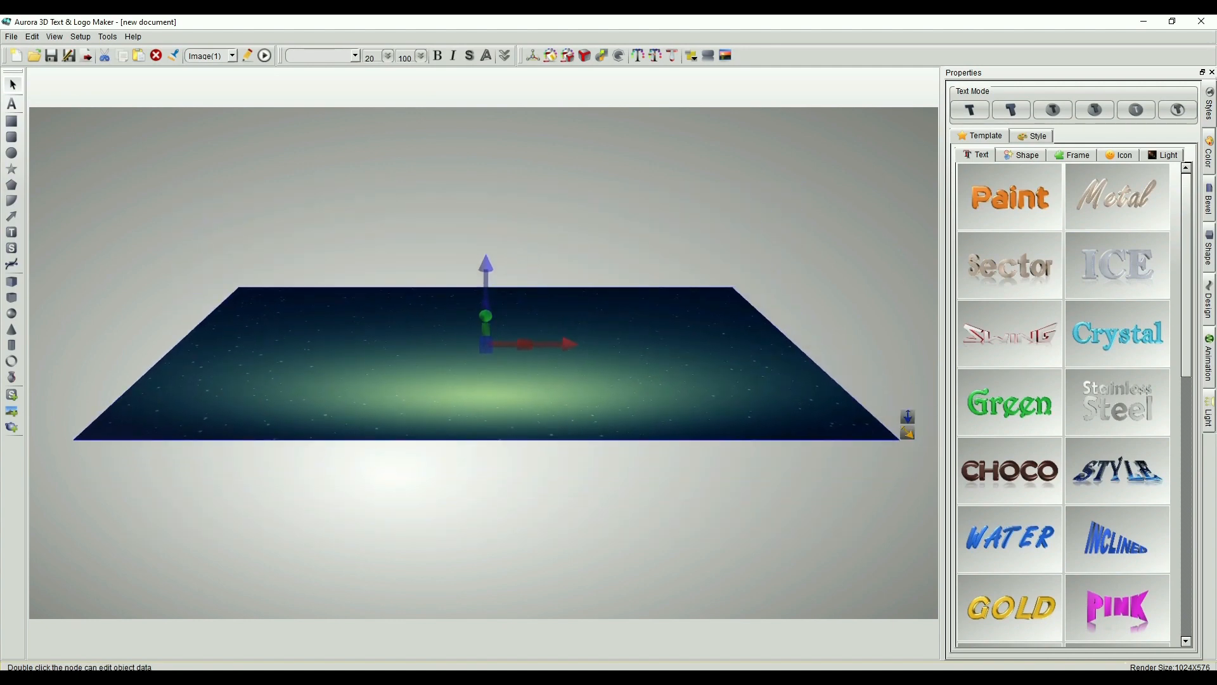
key("Escape")
Add the brick WALL text template over the wallpaper floor and place a plain TEXT object in front of it.
left_click(11, 104)
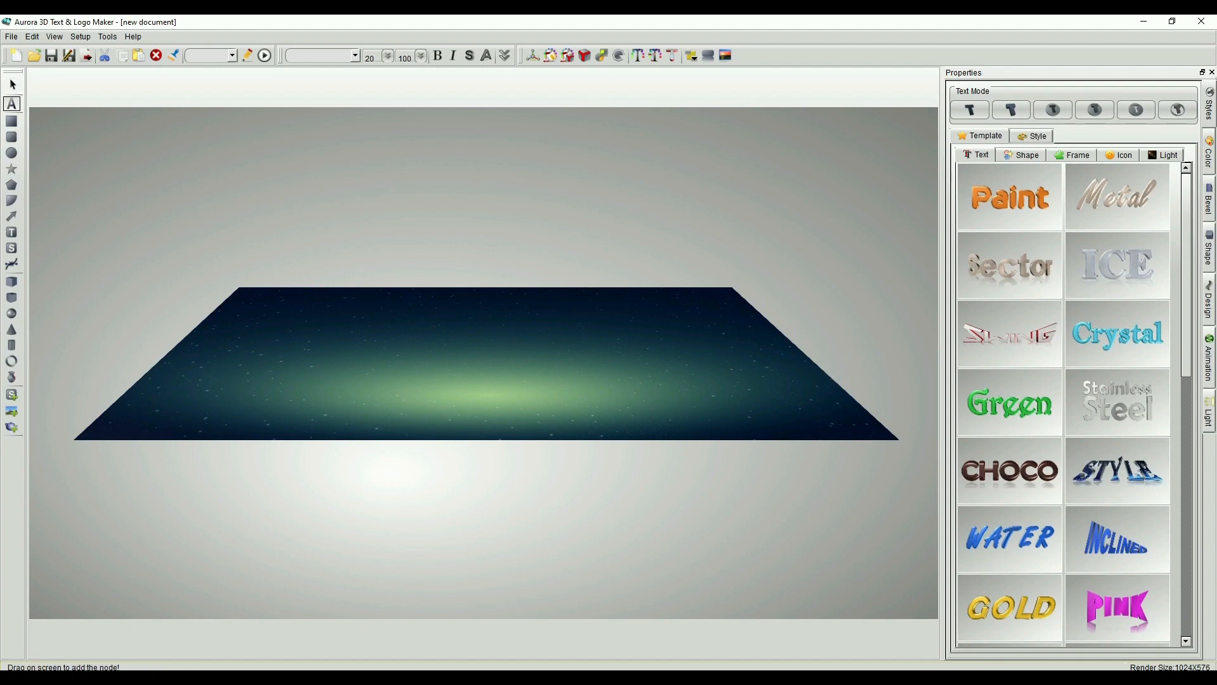
scroll(1010, 337, "down", 10)
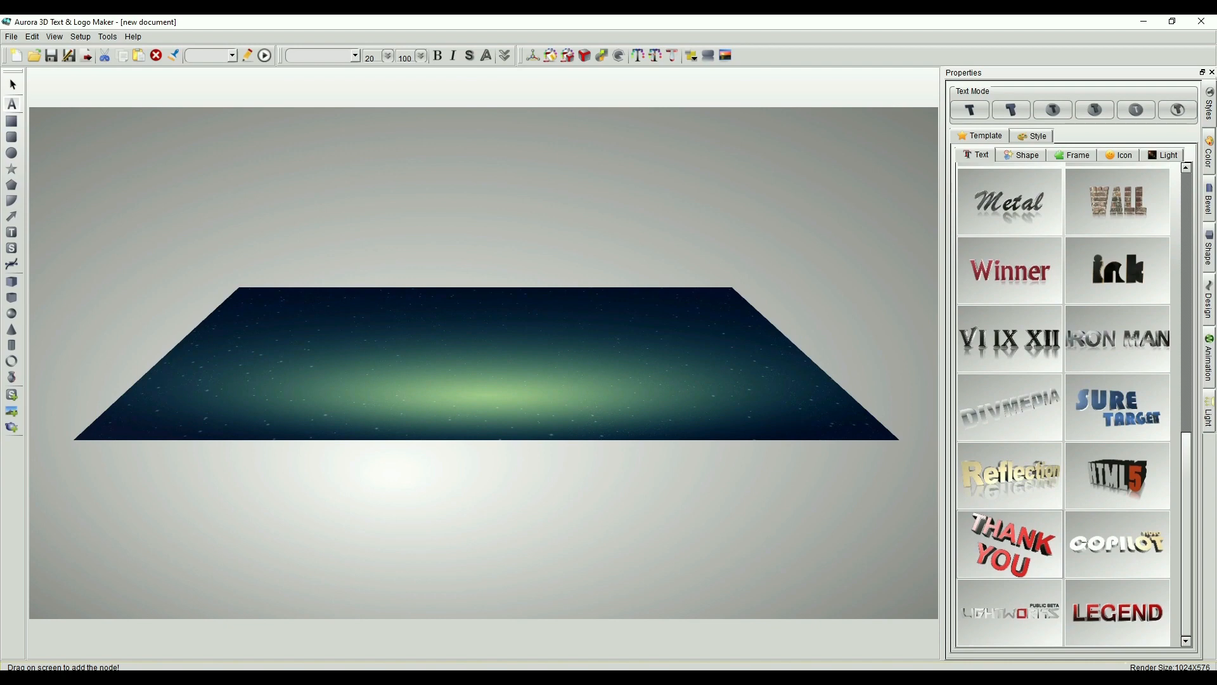
left_click(1117, 202)
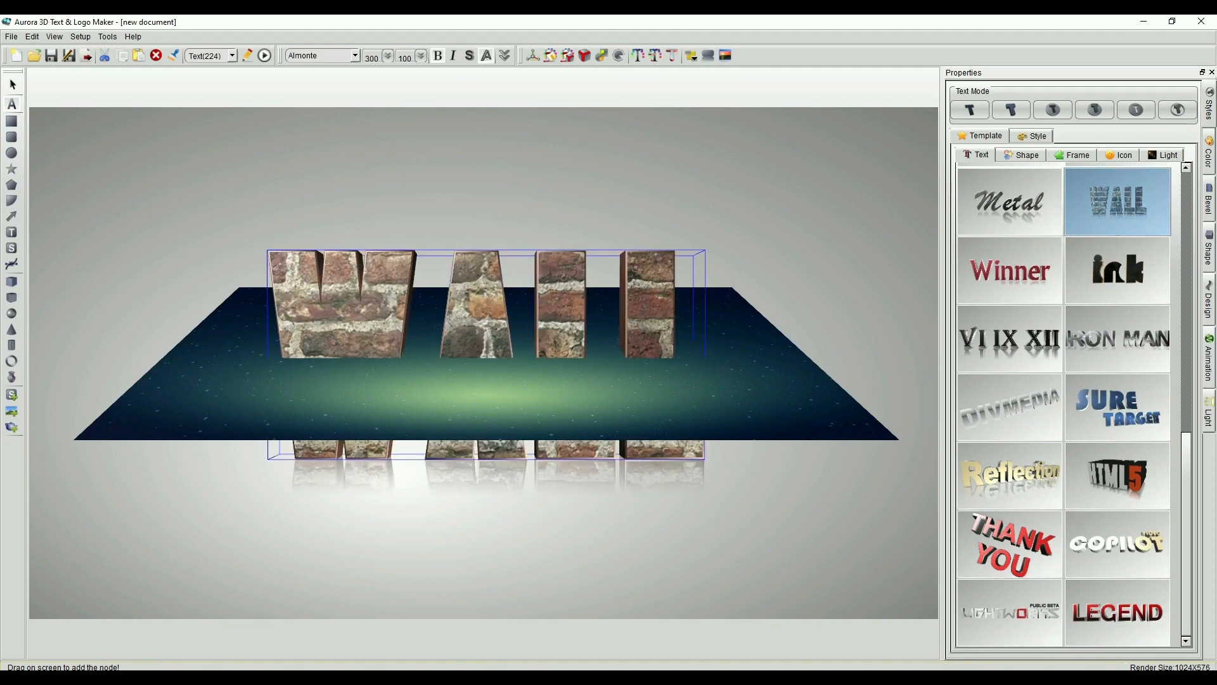
left_click(523, 264)
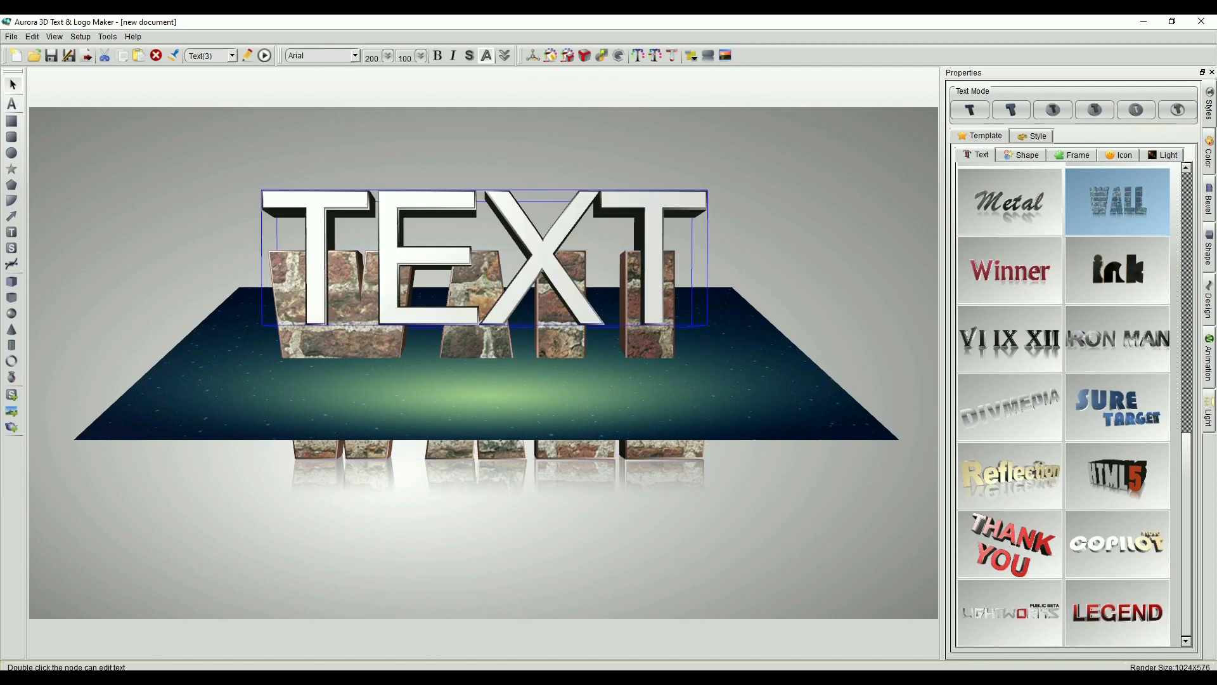
Change the plain TEXT object to read OMNITECH, and delete that object from the scene.
double_click(533, 261)
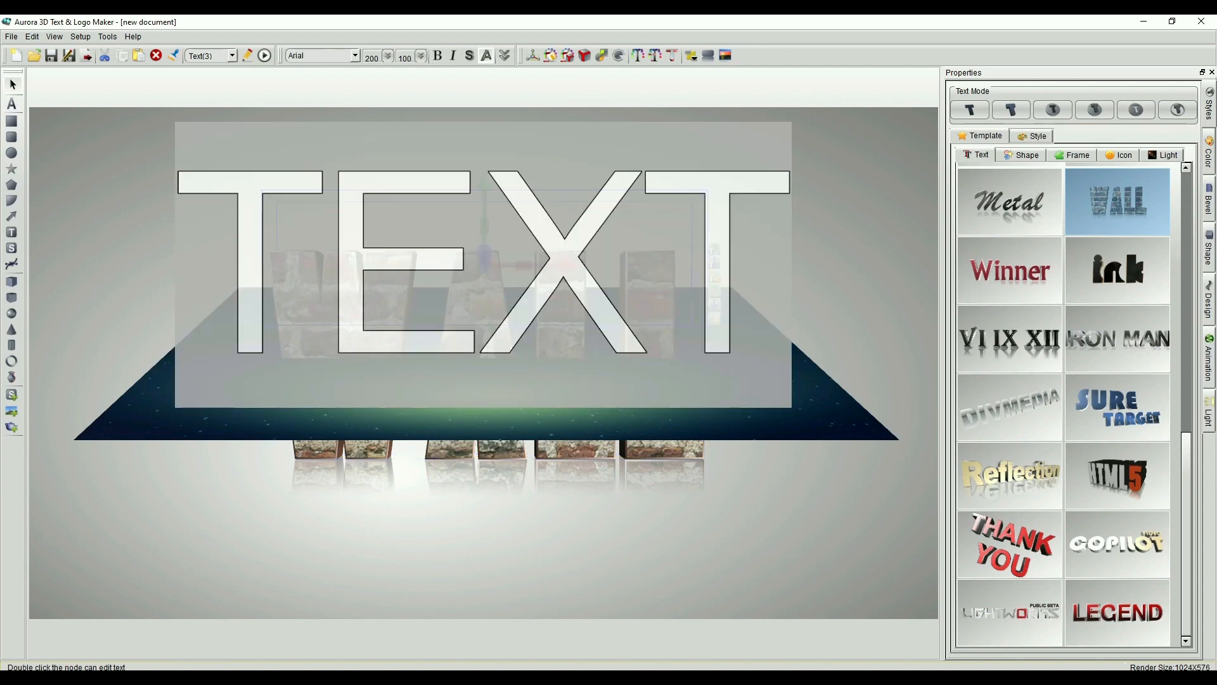
type("OMNITECH")
key("Delete")
key("Delete")
key("Delete")
key("Delete")
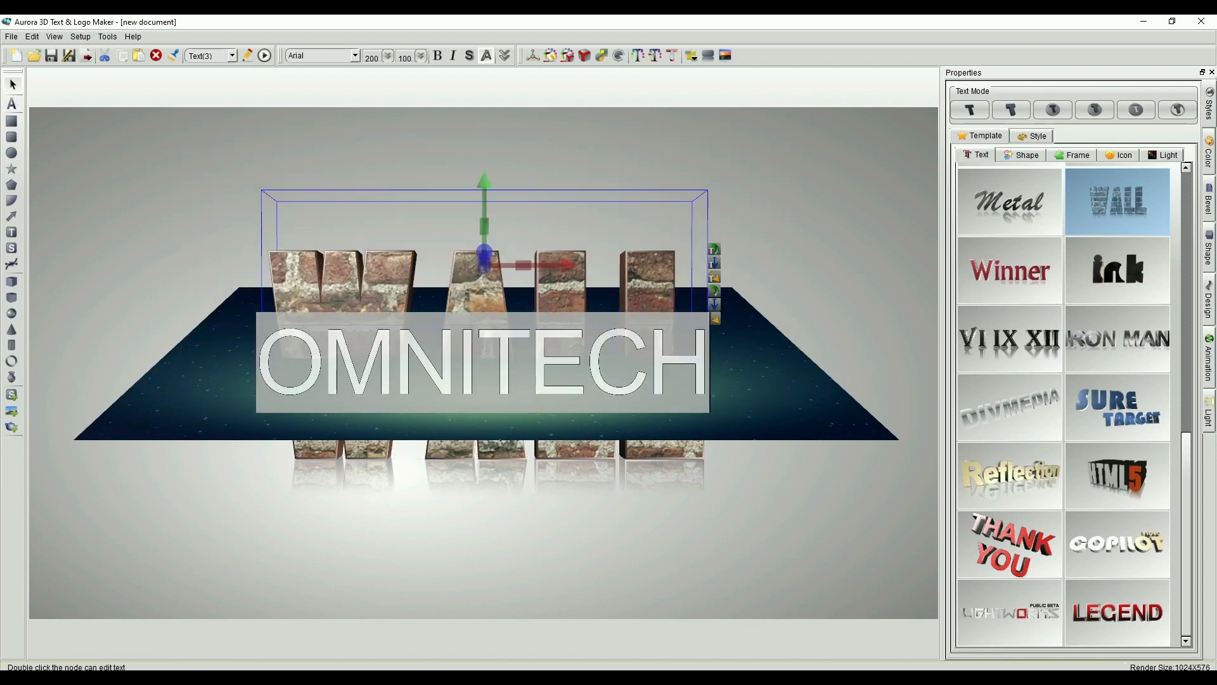
key("Return")
key("Delete")
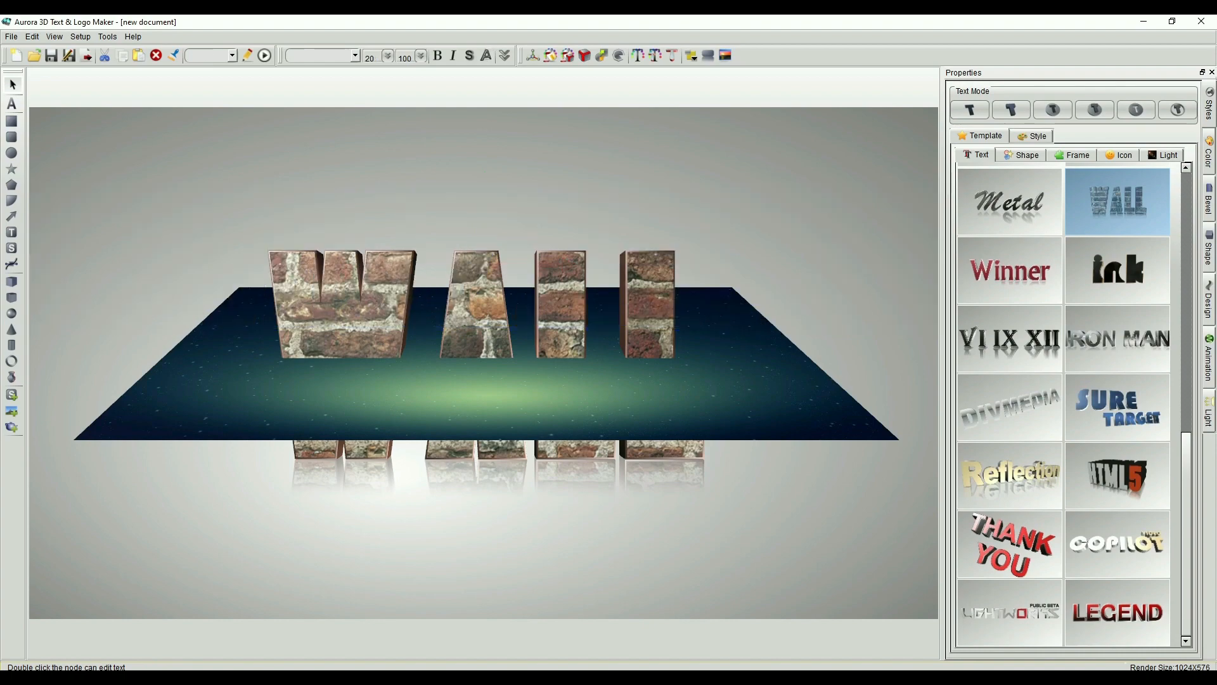
Change the brick WALL text to OMNITECH, reduce its size to 168 and reposition it over the wallpaper.
double_click(560, 298)
key("Delete")
key("Delete")
key("Delete")
key("Delete")
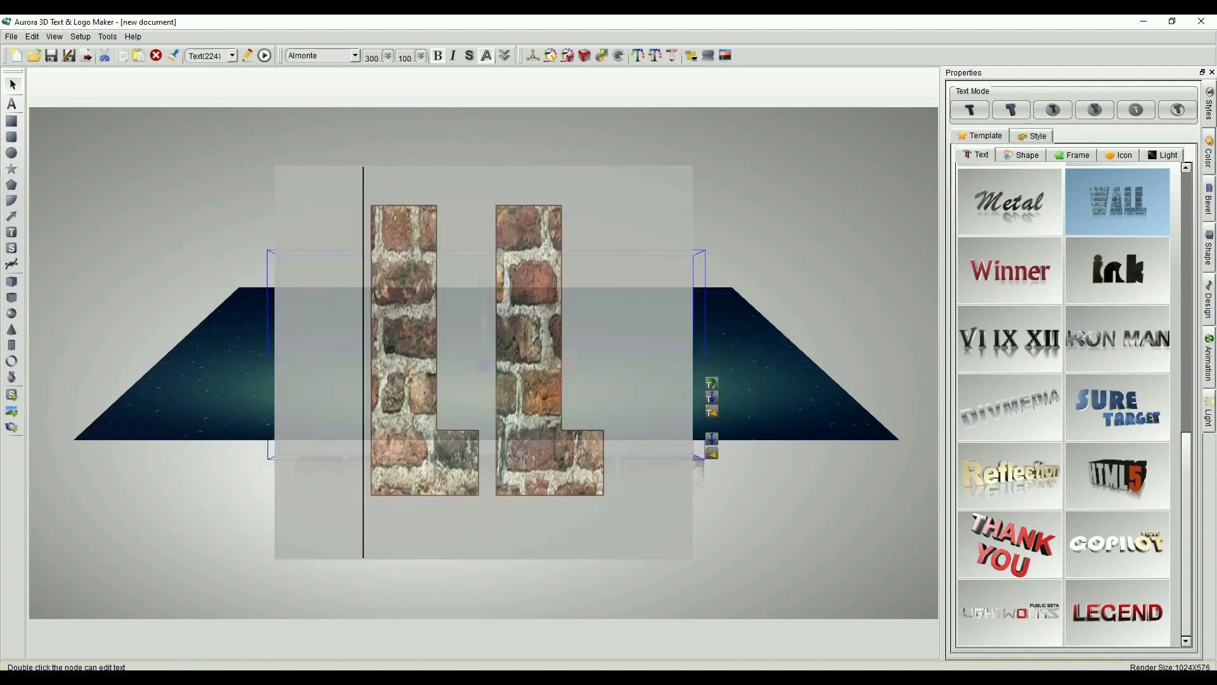
type("OMNITECH")
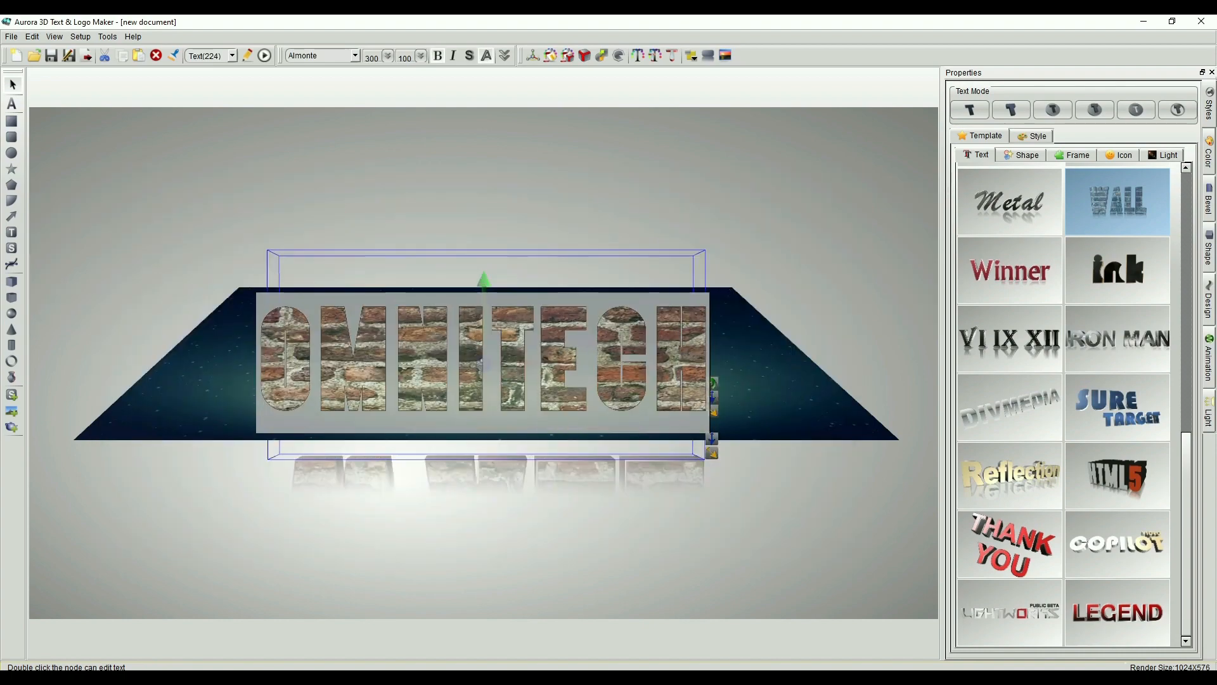
key("Return")
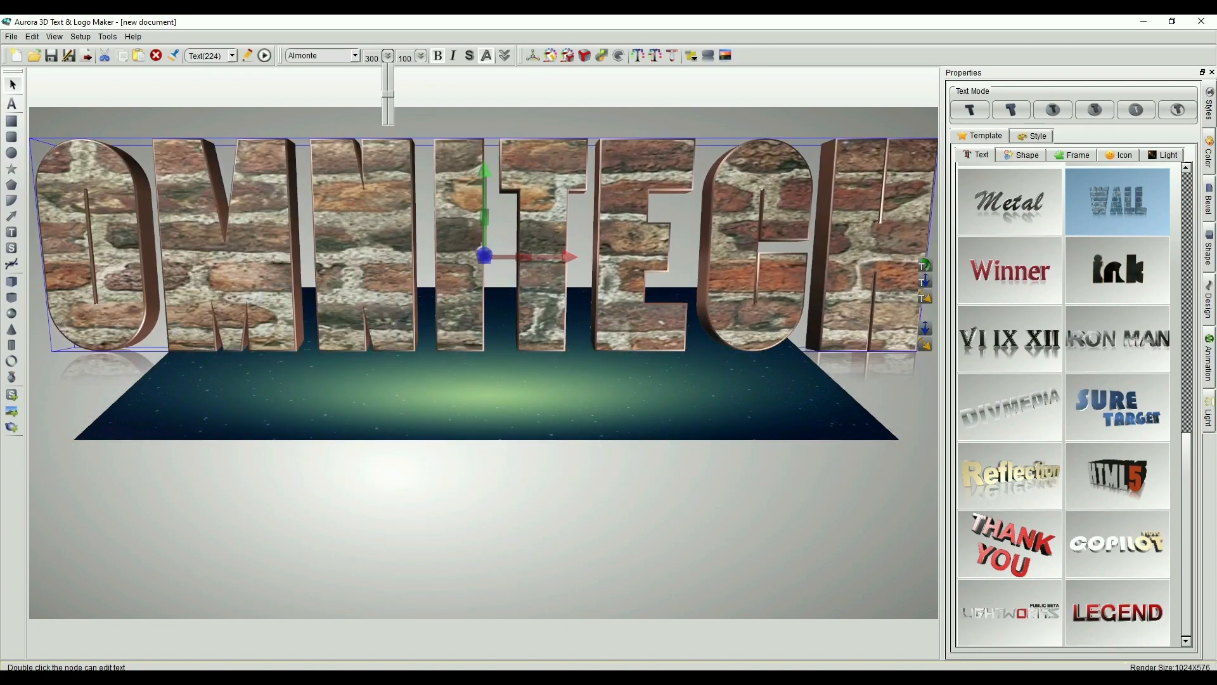
left_click_drag(387, 94, 388, 107)
left_click_drag(482, 204, 523, 263)
Tilt the wallpaper nearly upright behind the brick OMNITECH text, and reposition and slightly rotate the text in front of it.
left_click(539, 374)
left_click_drag(543, 345, 543, 382)
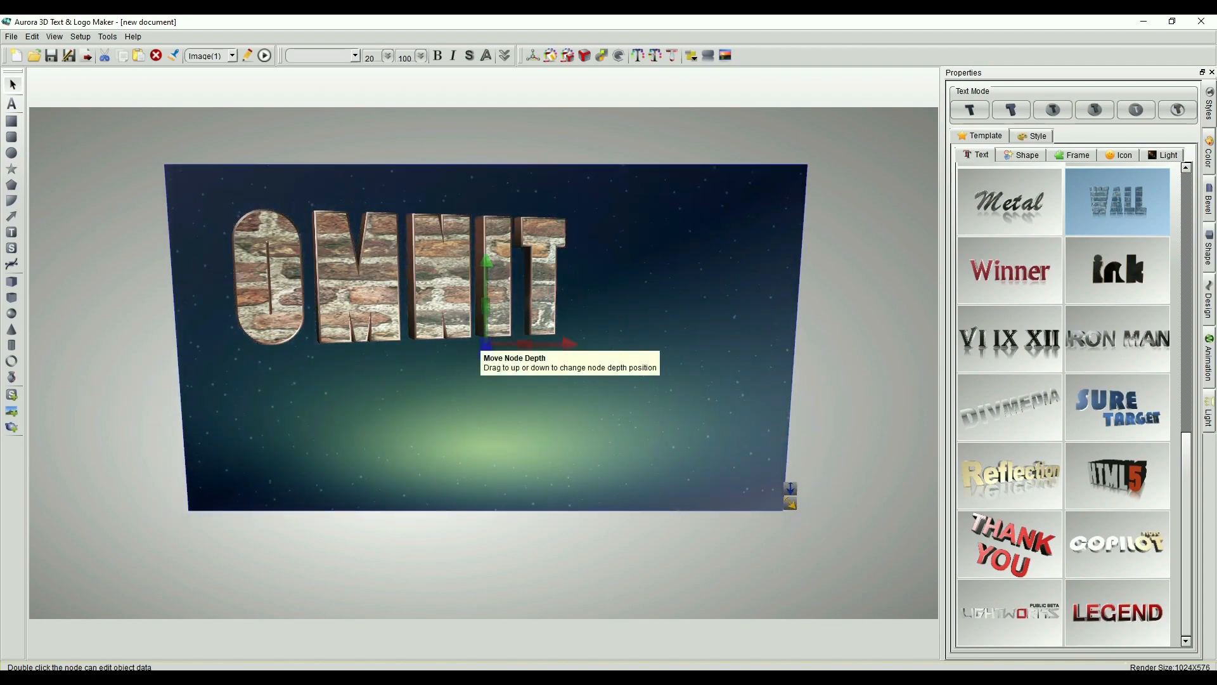
left_click_drag(492, 303, 513, 353)
left_click_drag(522, 255, 509, 256)
left_click_drag(486, 309, 532, 346)
left_click_drag(607, 337, 599, 340)
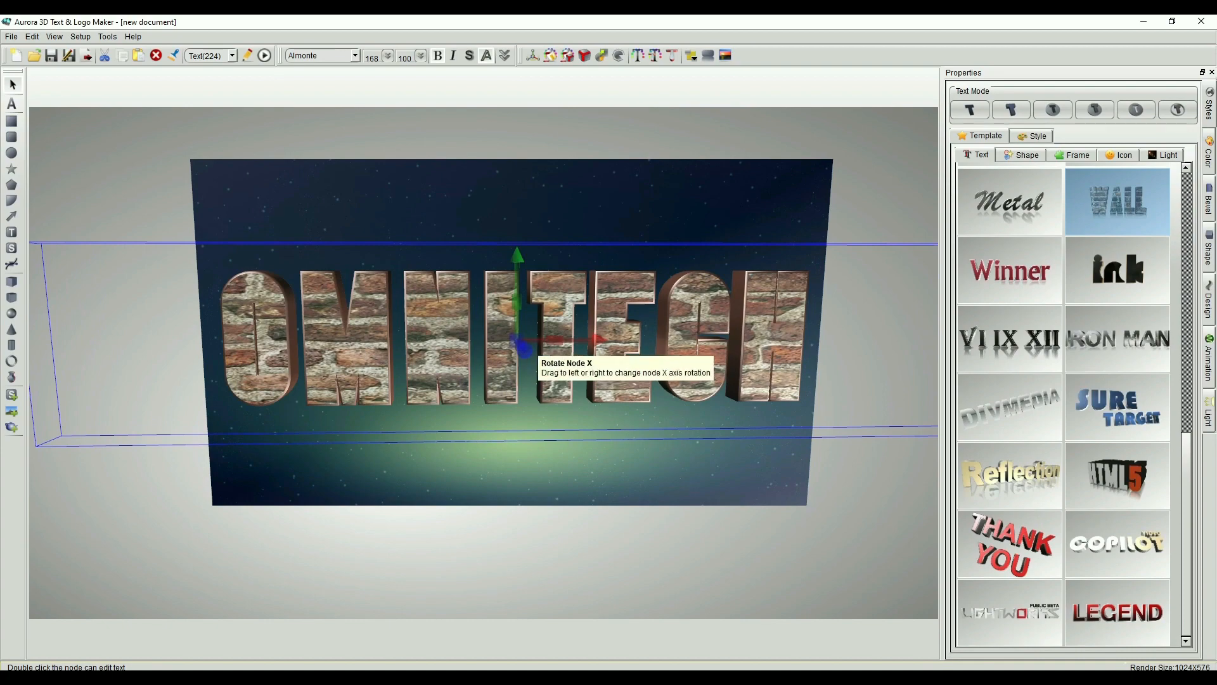
mouse_move(520, 348)
left_mouse_down()
mouse_move(505, 359)
mouse_move(525, 369)
left_mouse_up()
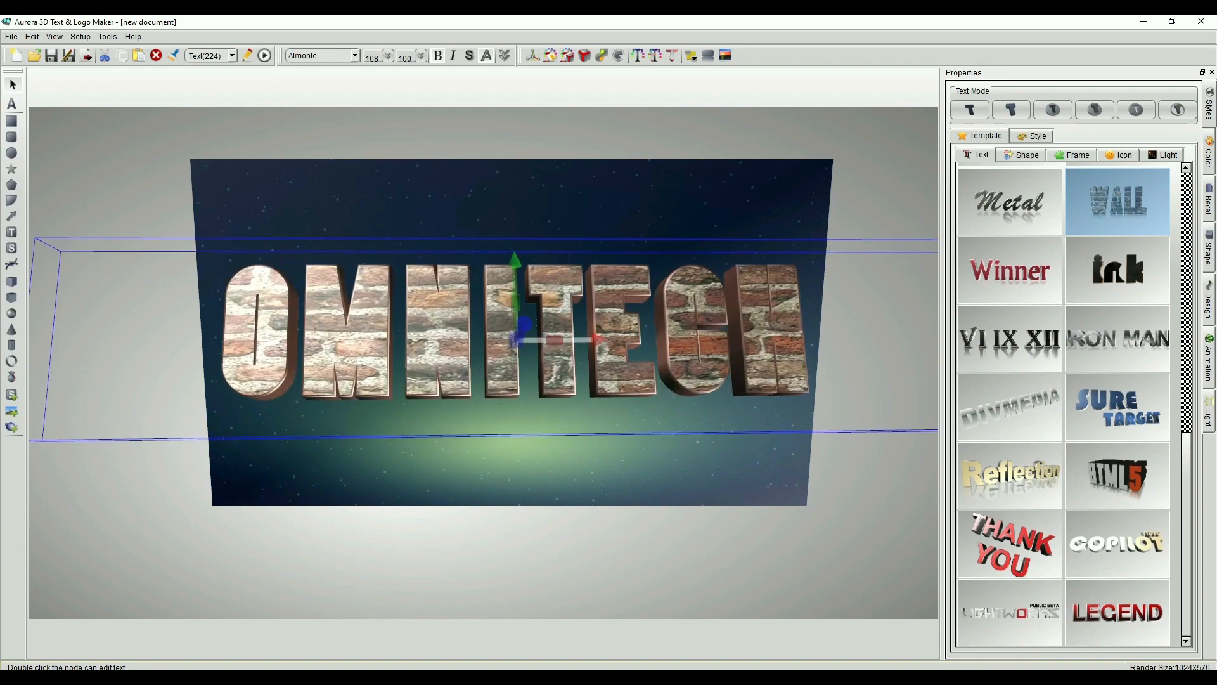
Erase all letters of the brick OMNITECH text and leave text editing.
double_click(550, 362)
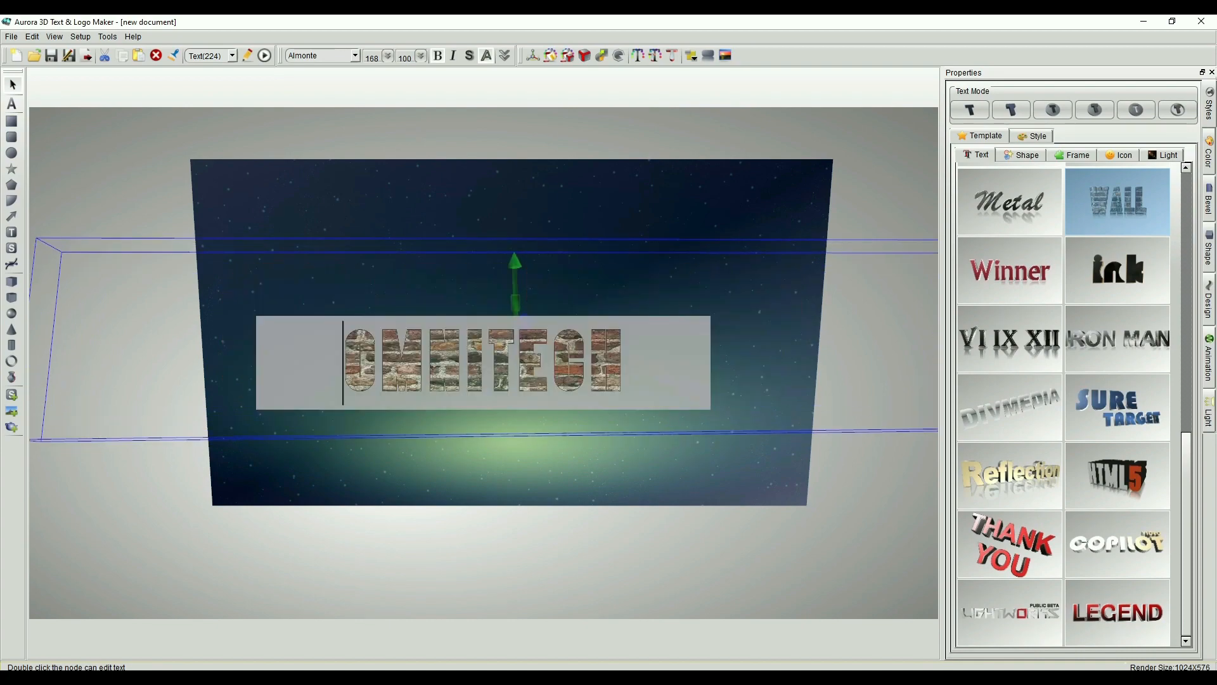
key("Delete")
key("Delete")
key("Delete")
key("Delete")
key("Delete")
key("Delete")
key("Delete")
key("Delete")
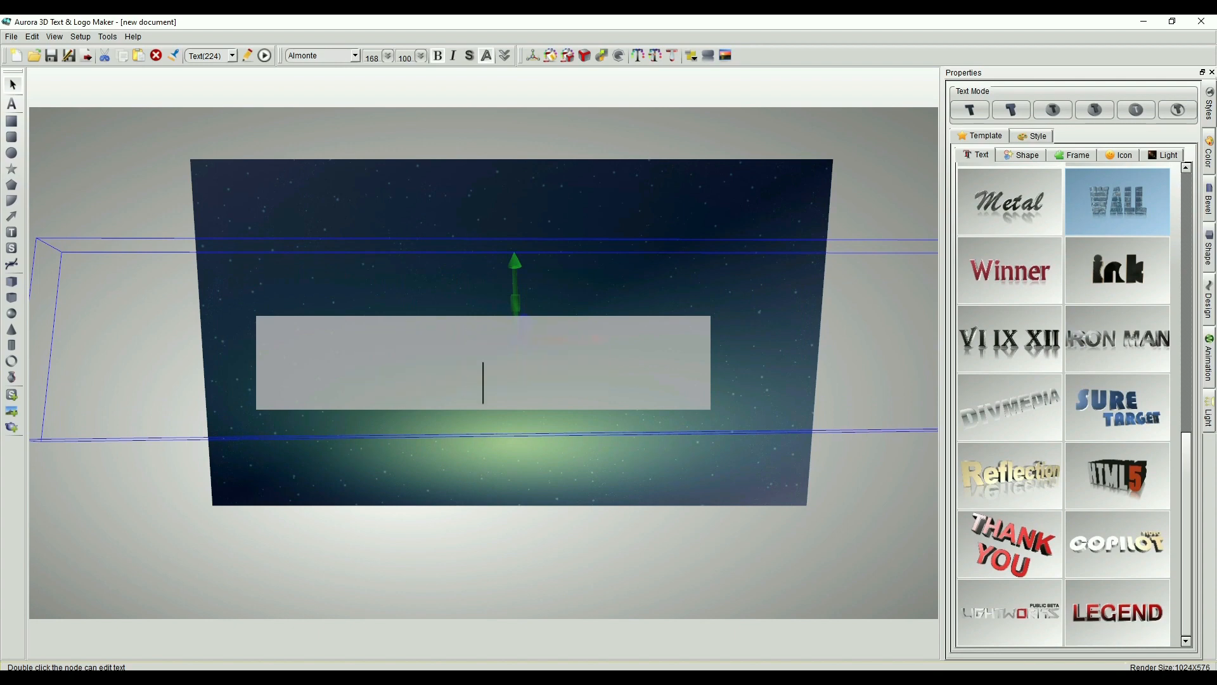
key("Escape")
Add the ICE text template over the wallpaper and change its wording to OMNITECH.
scroll(1026, 401, "up", 4)
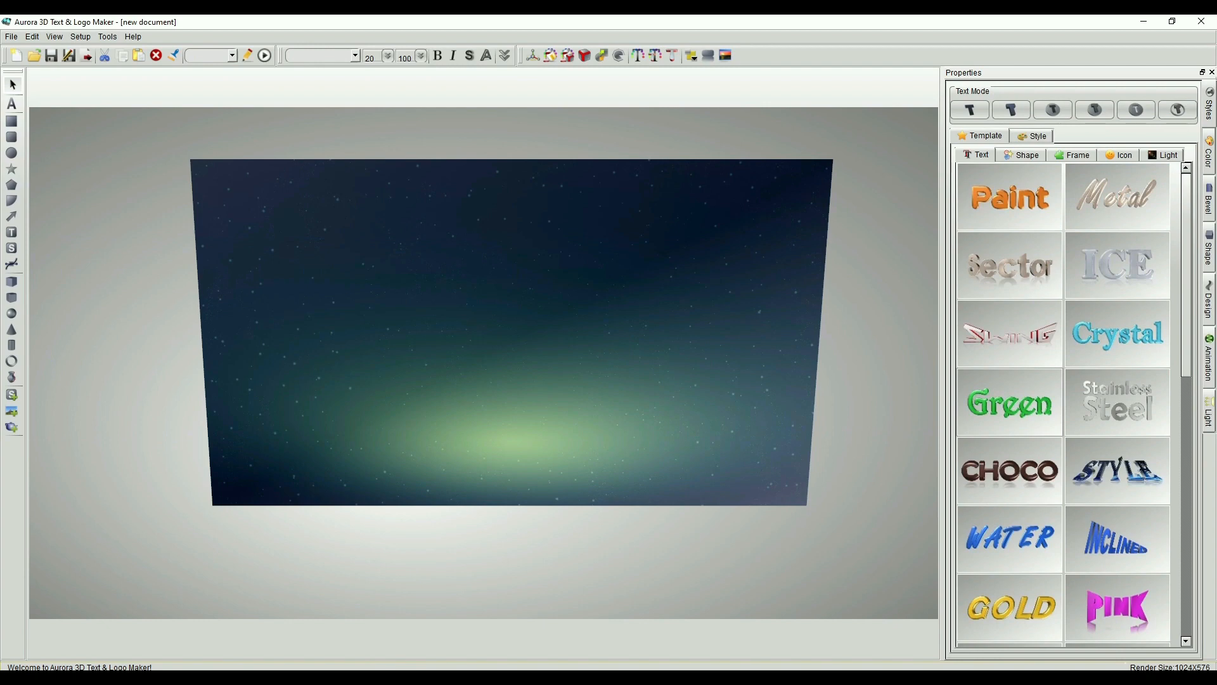
double_click(1113, 266)
double_click(484, 337)
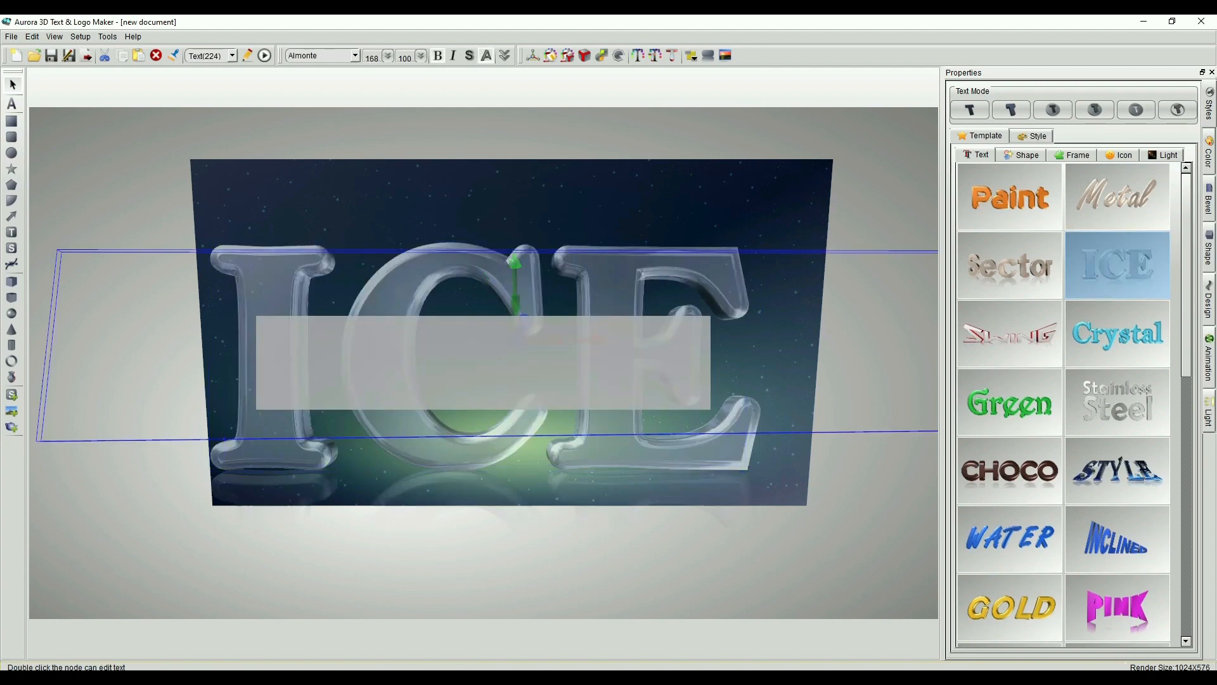
type("OMNITECH")
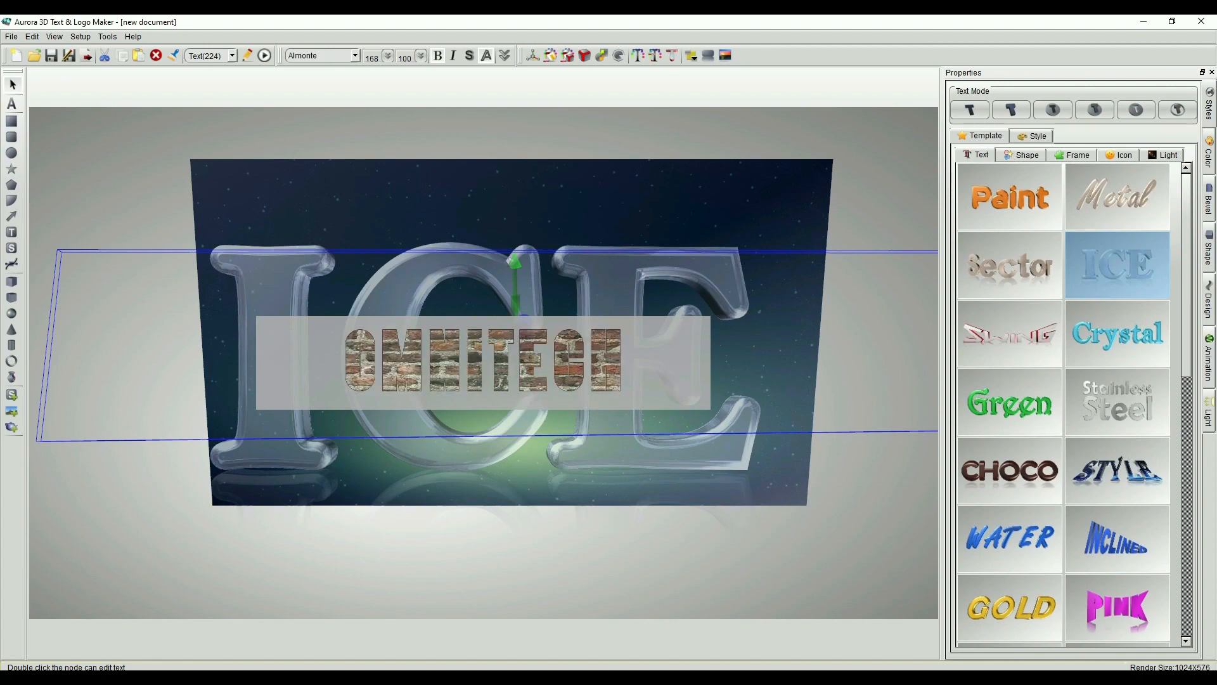
key("Return")
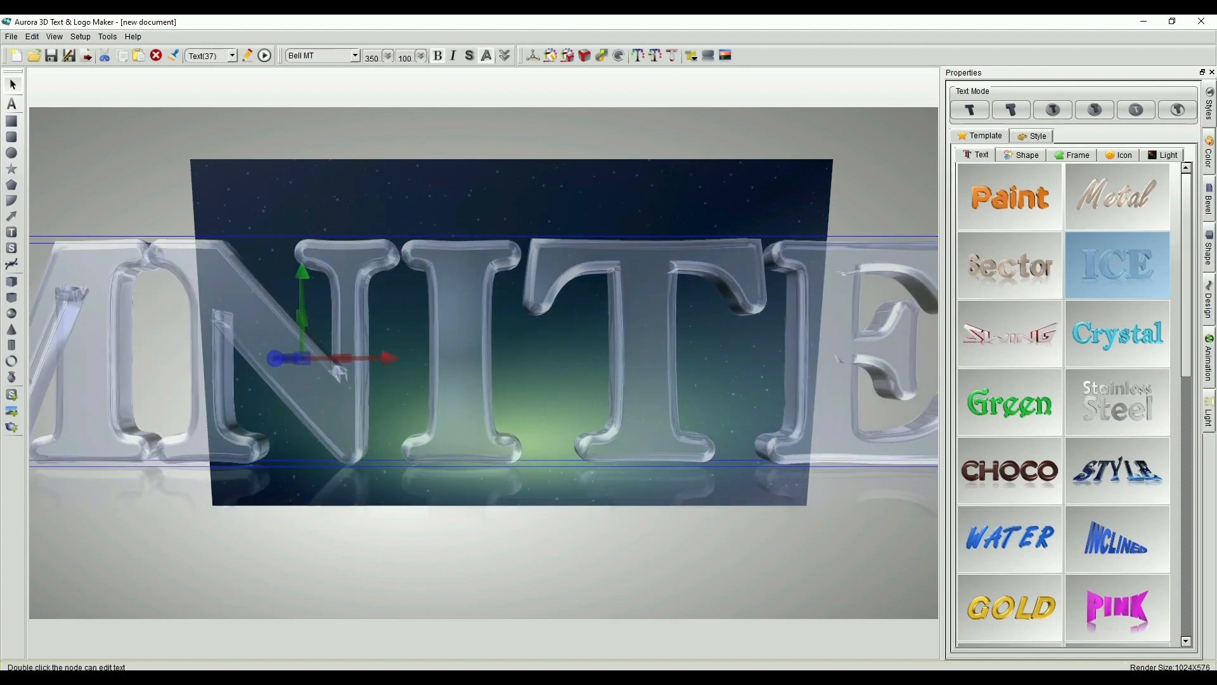
Reduce the ice OMNITECH text's size to 101 and center it over the wallpaper.
left_click(388, 56)
left_click_drag(388, 90, 388, 111)
left_click_drag(388, 374, 574, 326)
left_click(388, 56)
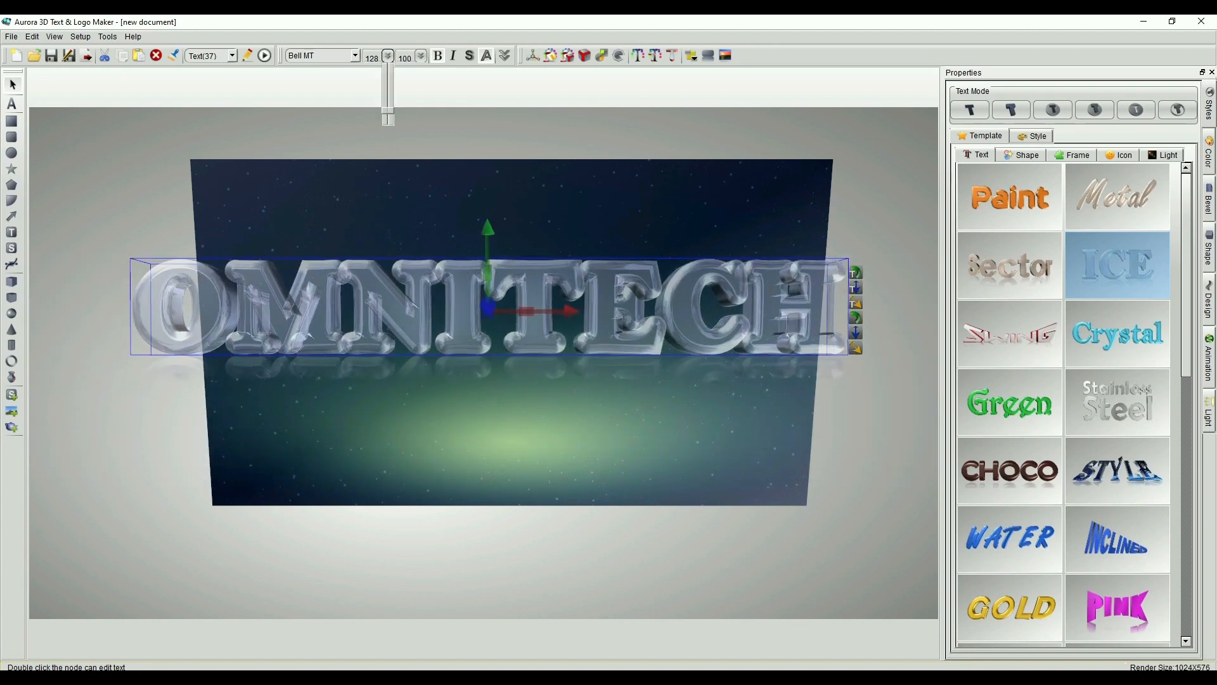
left_click_drag(388, 110, 388, 113)
left_click_drag(550, 325, 518, 338)
Tilt the wallpaper back into a flat floor beneath the ice text, nudge it slightly and deselect it.
left_click(562, 339)
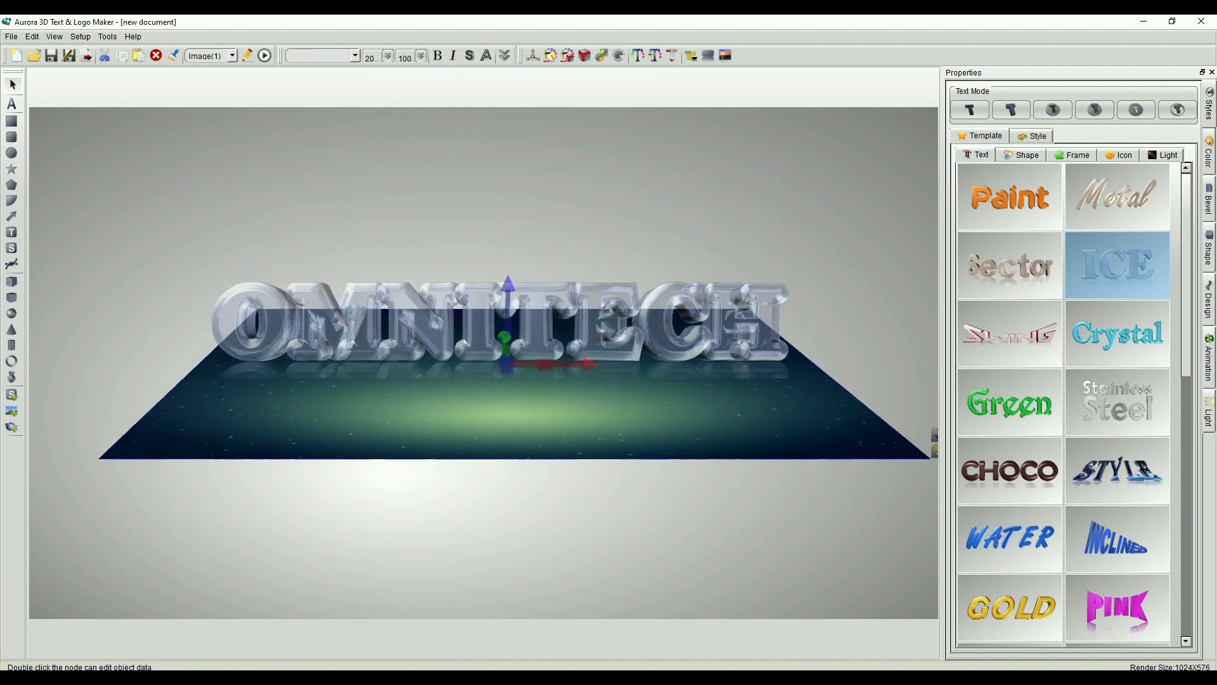
mouse_move(507, 406)
left_mouse_down()
mouse_move(508, 385)
mouse_move(507, 410)
left_mouse_up()
left_click(507, 526)
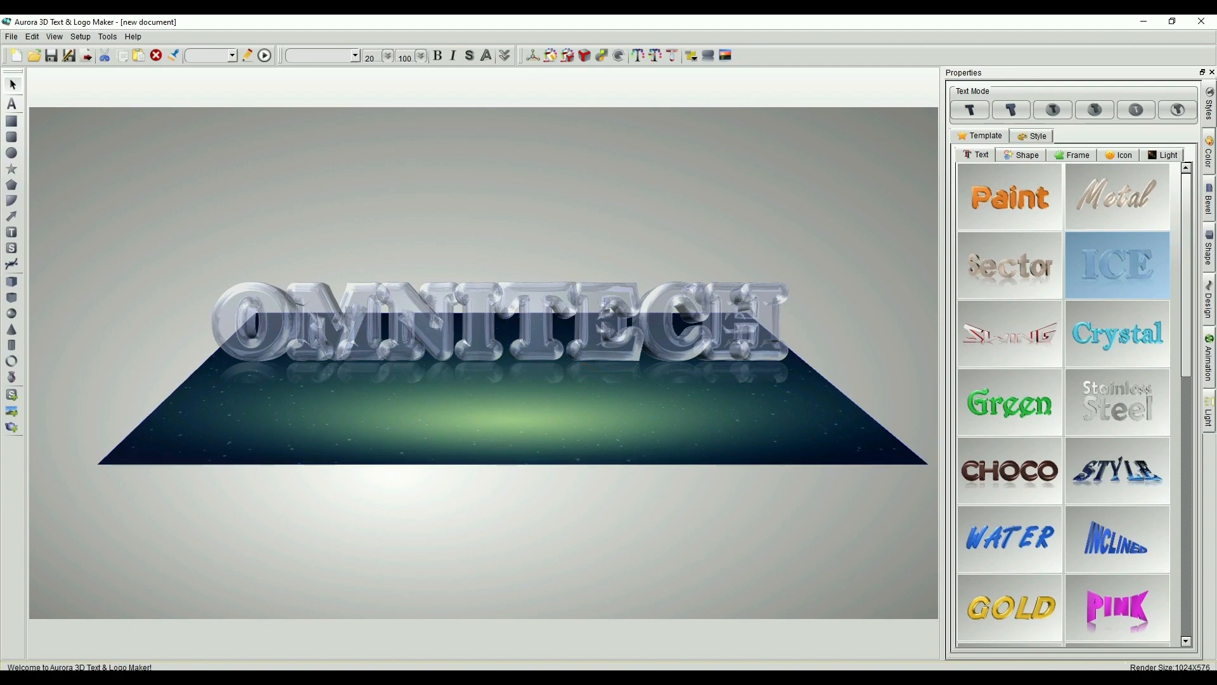
Delete the wallpaper floor image and move the ice OMNITECH text higher in the scene.
left_click(507, 424)
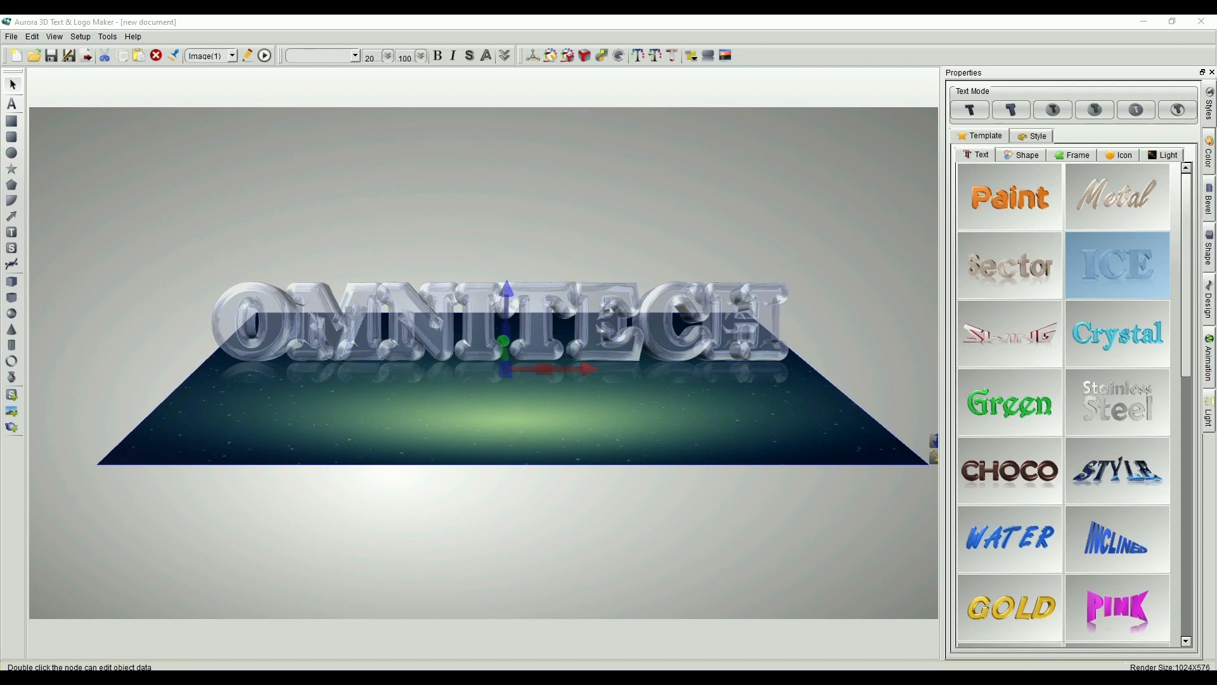
key("Delete")
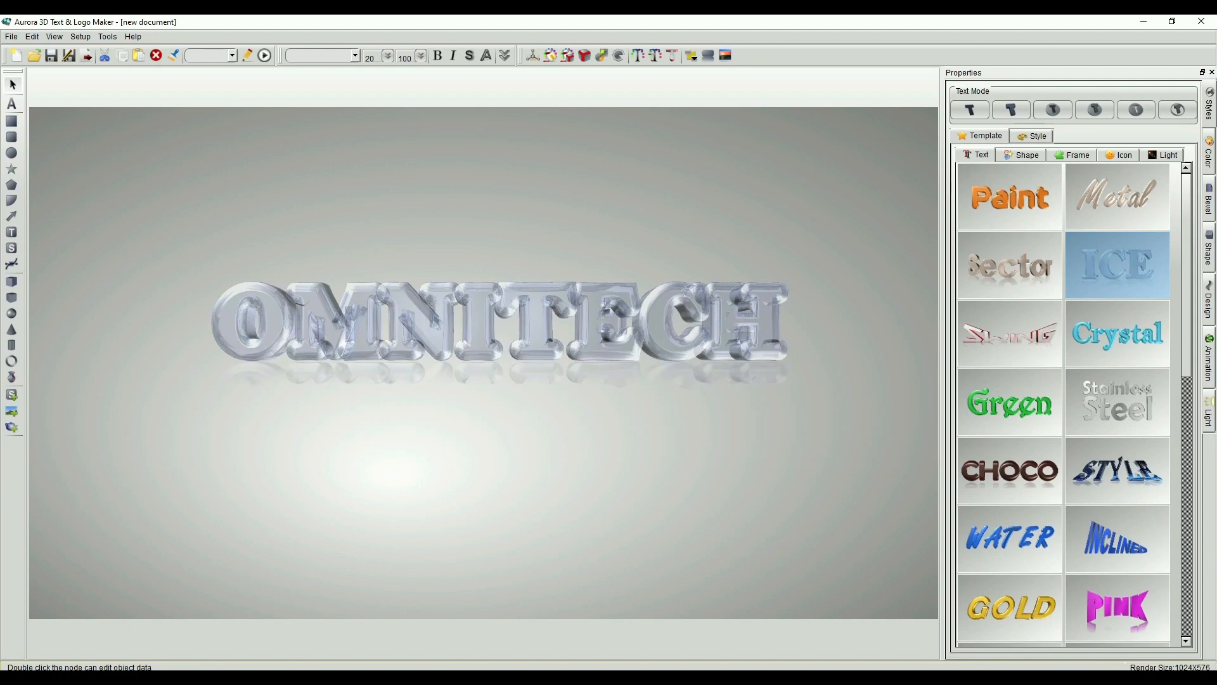
left_click_drag(499, 322, 512, 276)
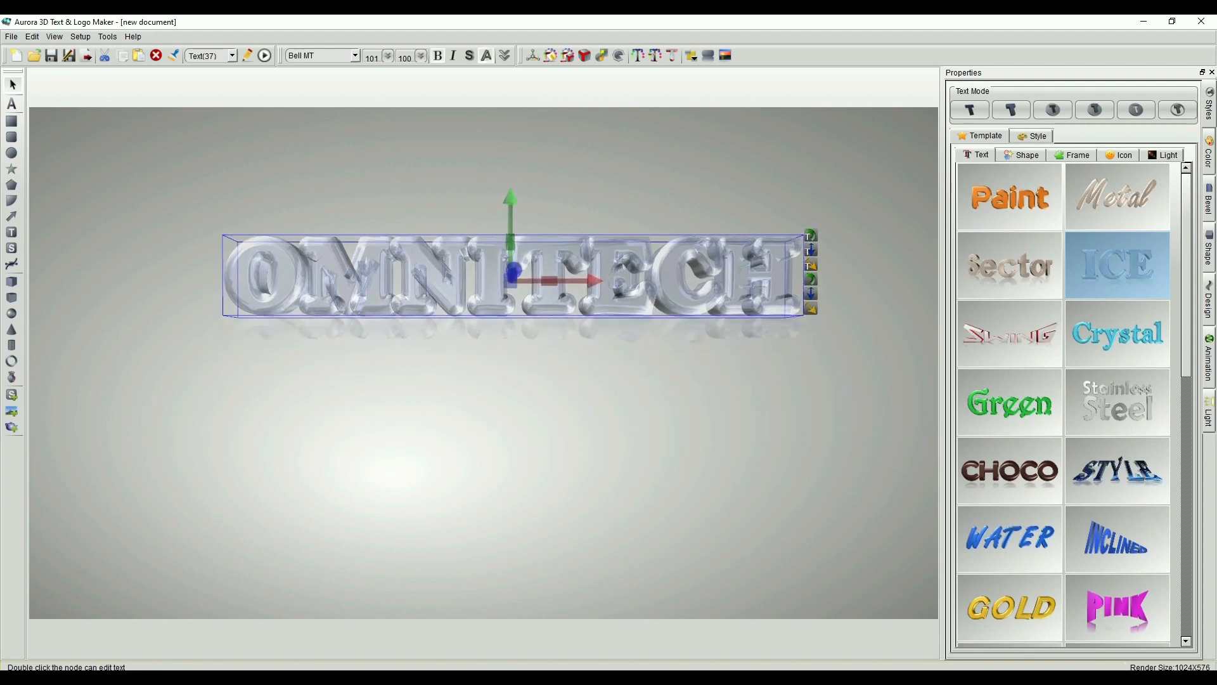
Import the image 663066.jpg from the Desktop.
left_click(11, 411)
left_click(52, 163)
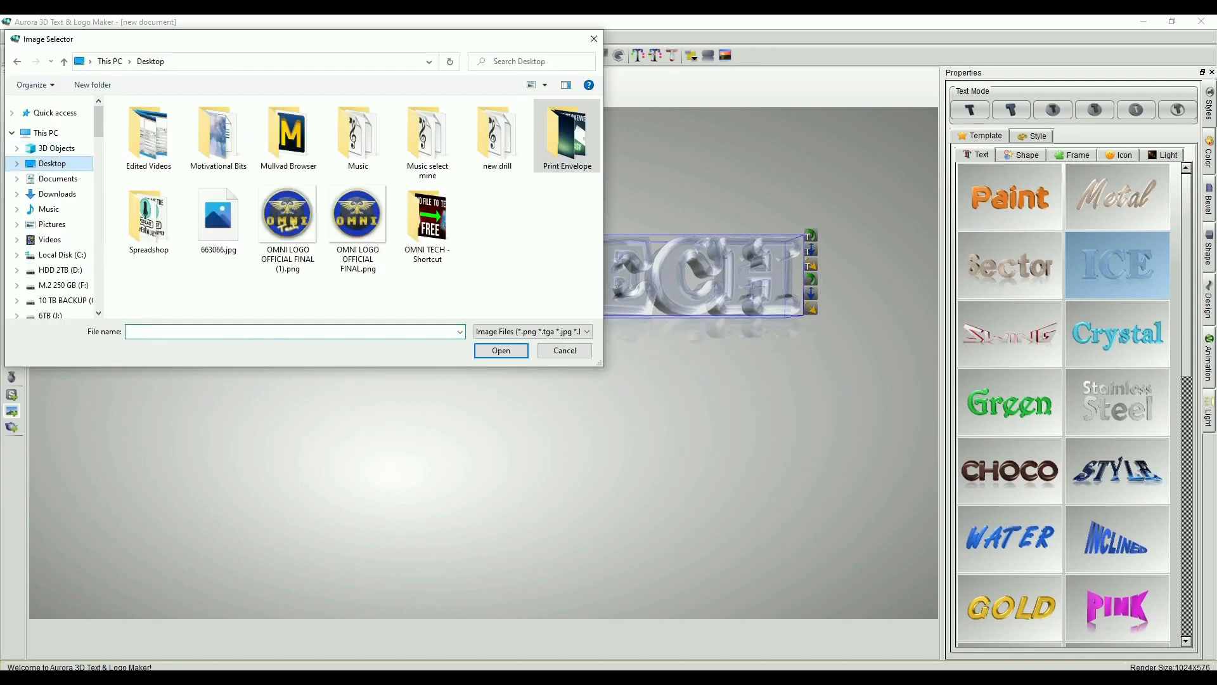
left_click(218, 222)
double_click(218, 222)
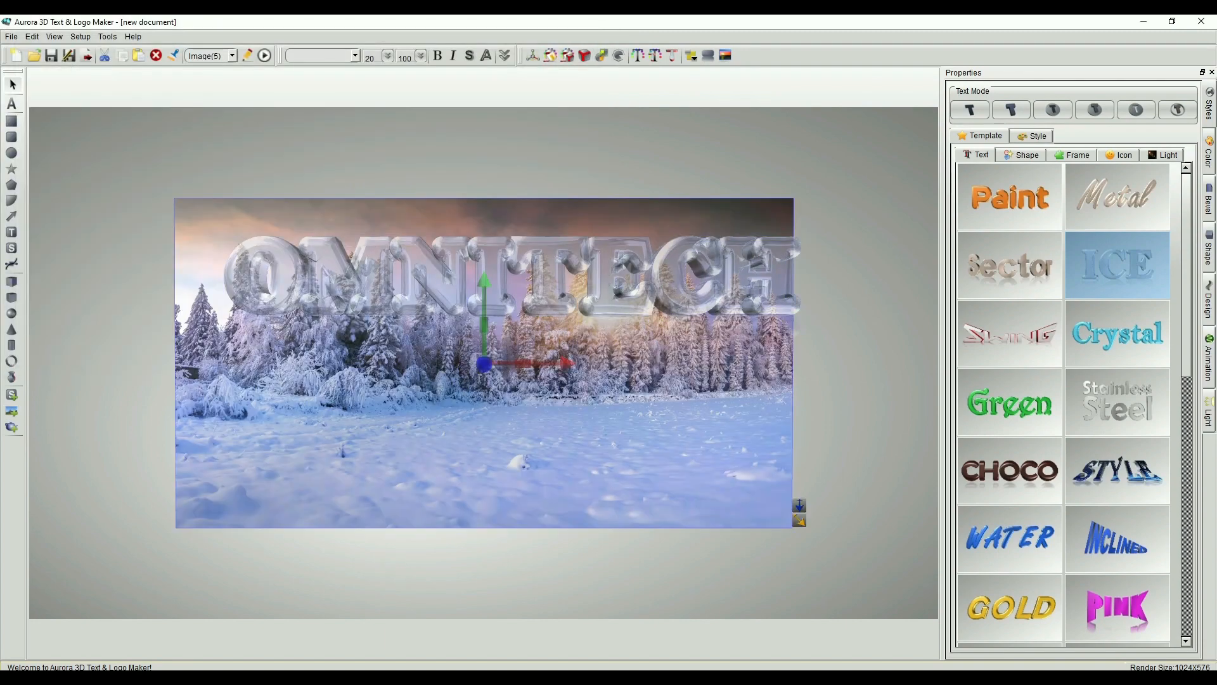
Enlarge the snowy forest image and position it to fill most of the canvas as a background.
left_click_drag(484, 363, 479, 322)
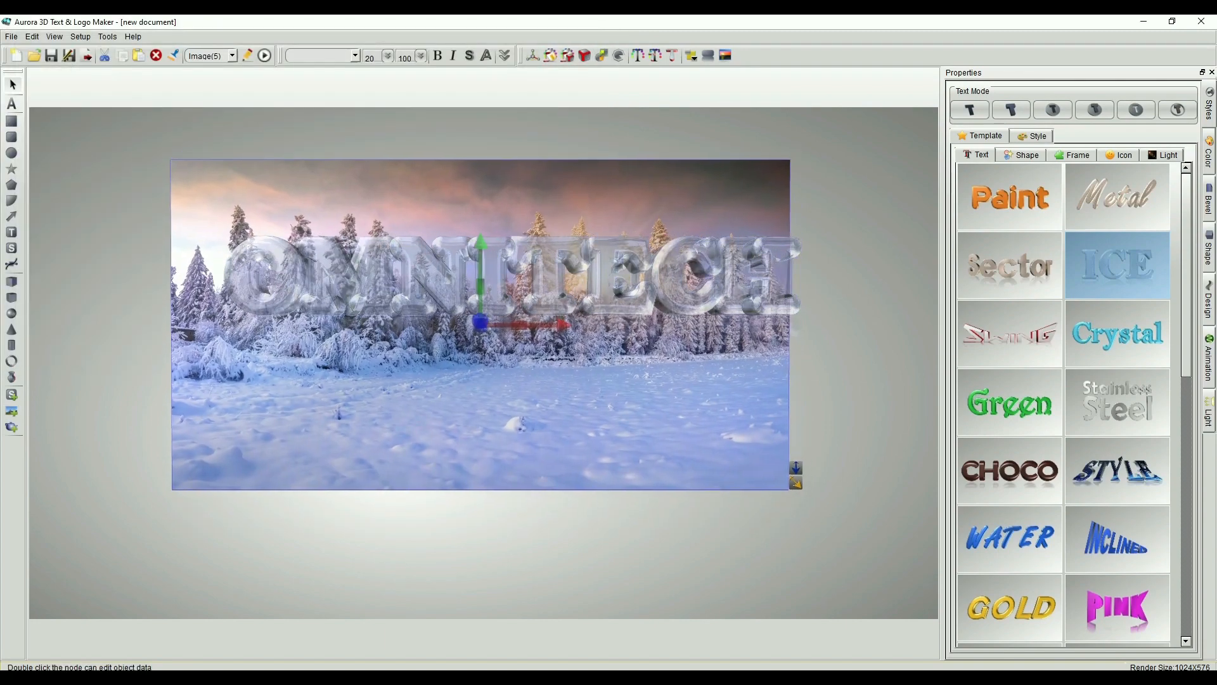
left_click_drag(796, 483, 876, 536)
left_click_drag(475, 331, 477, 317)
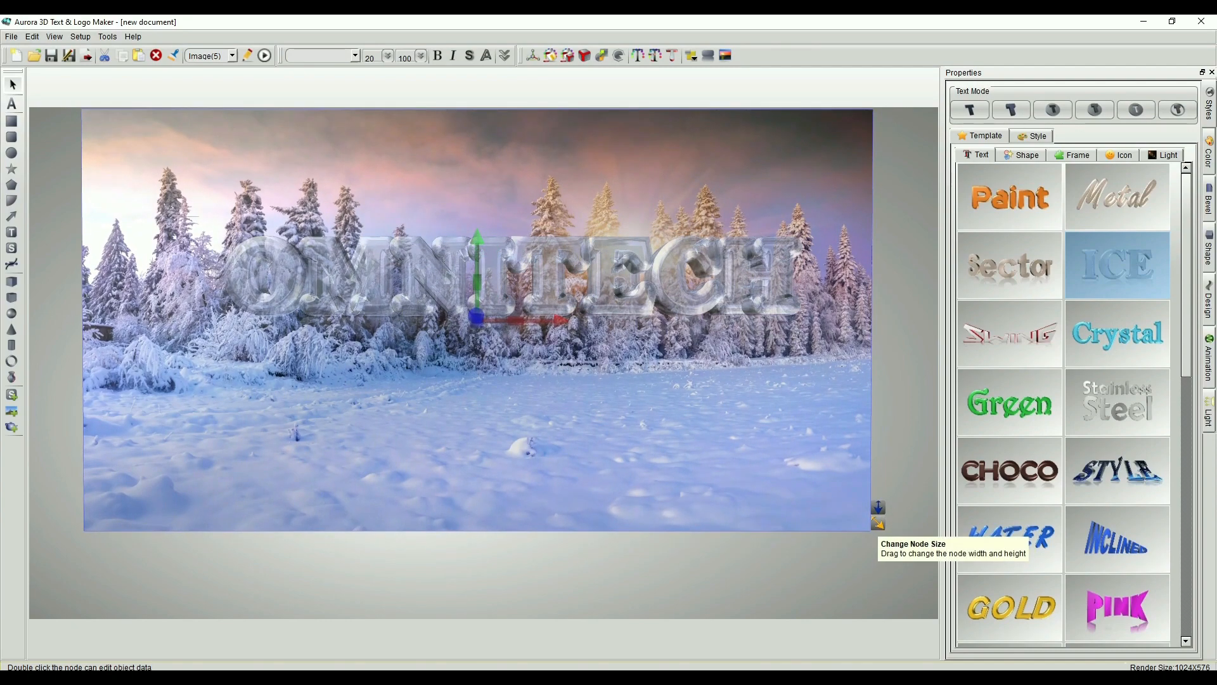
left_click_drag(877, 524, 926, 572)
left_click_drag(476, 317, 503, 347)
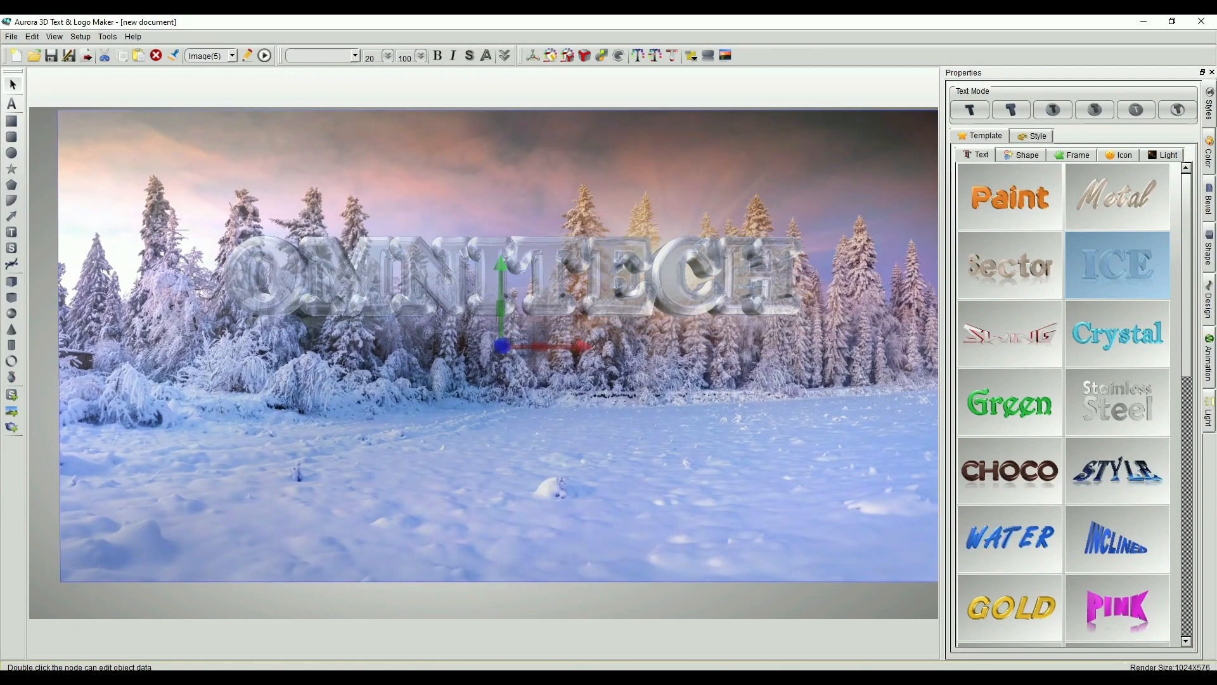
Move the ice OMNITECH text onto the snow at the lower left, turn it at an angle and reduce its size to 68.
left_click_drag(517, 279, 477, 472)
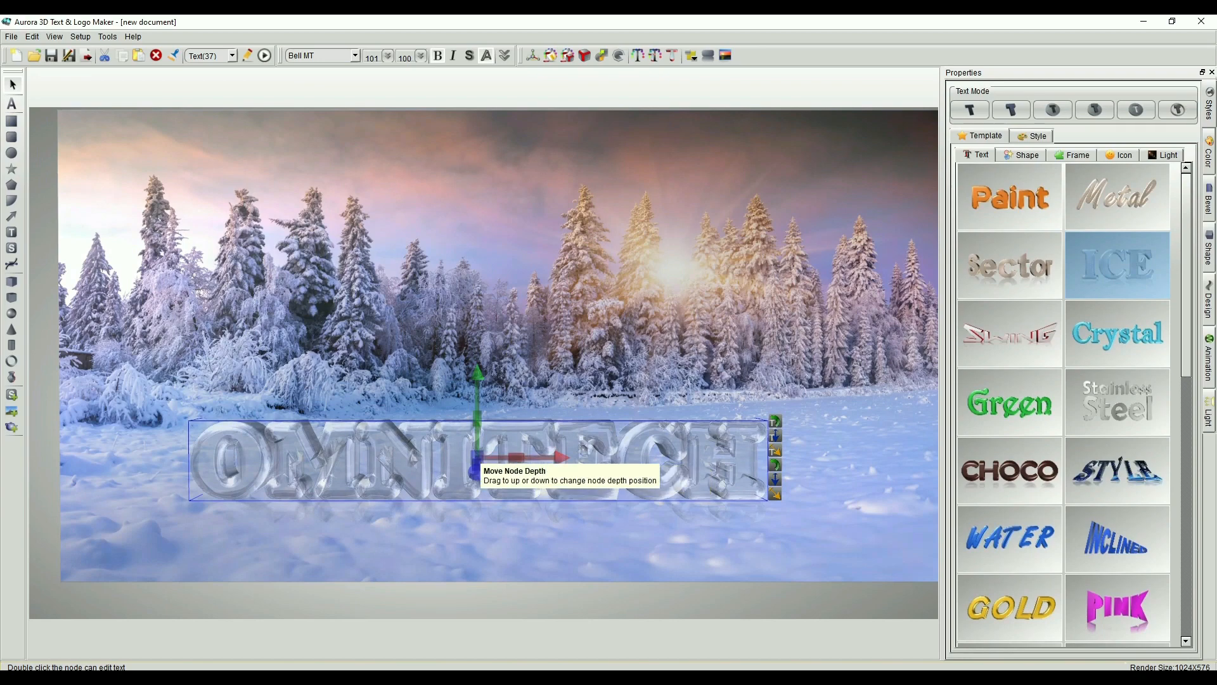
left_click_drag(477, 423, 417, 448)
left_click(387, 57)
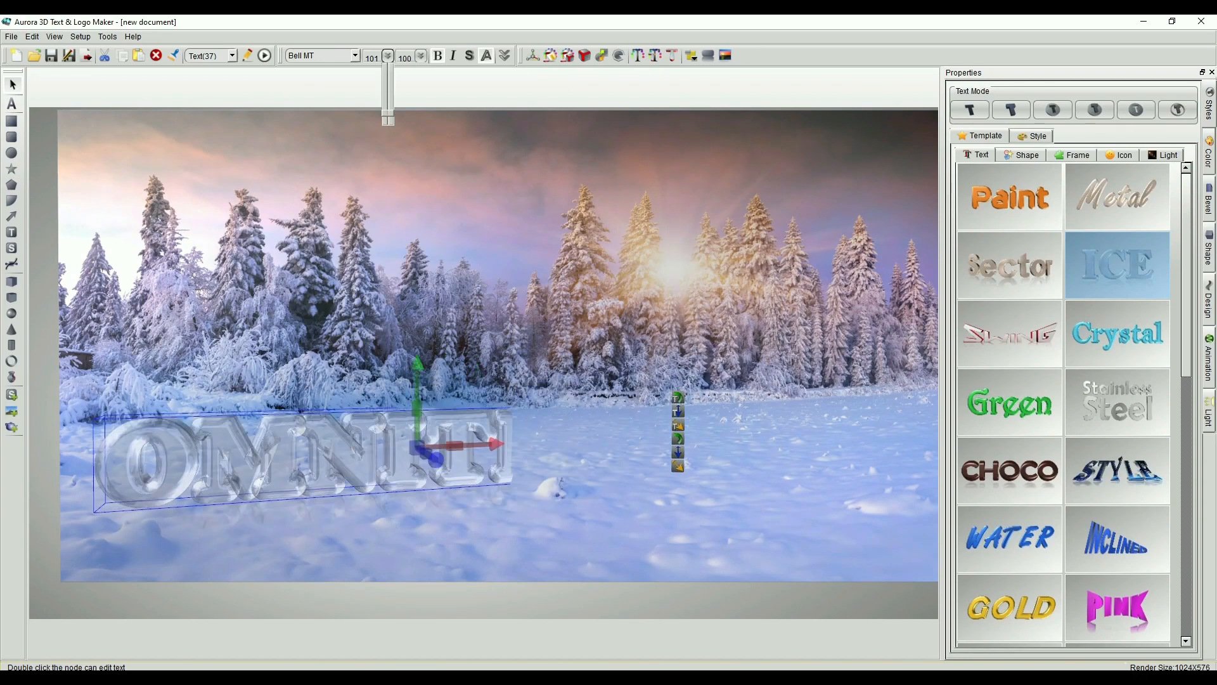
left_click_drag(388, 114, 387, 117)
left_click_drag(453, 442, 385, 448)
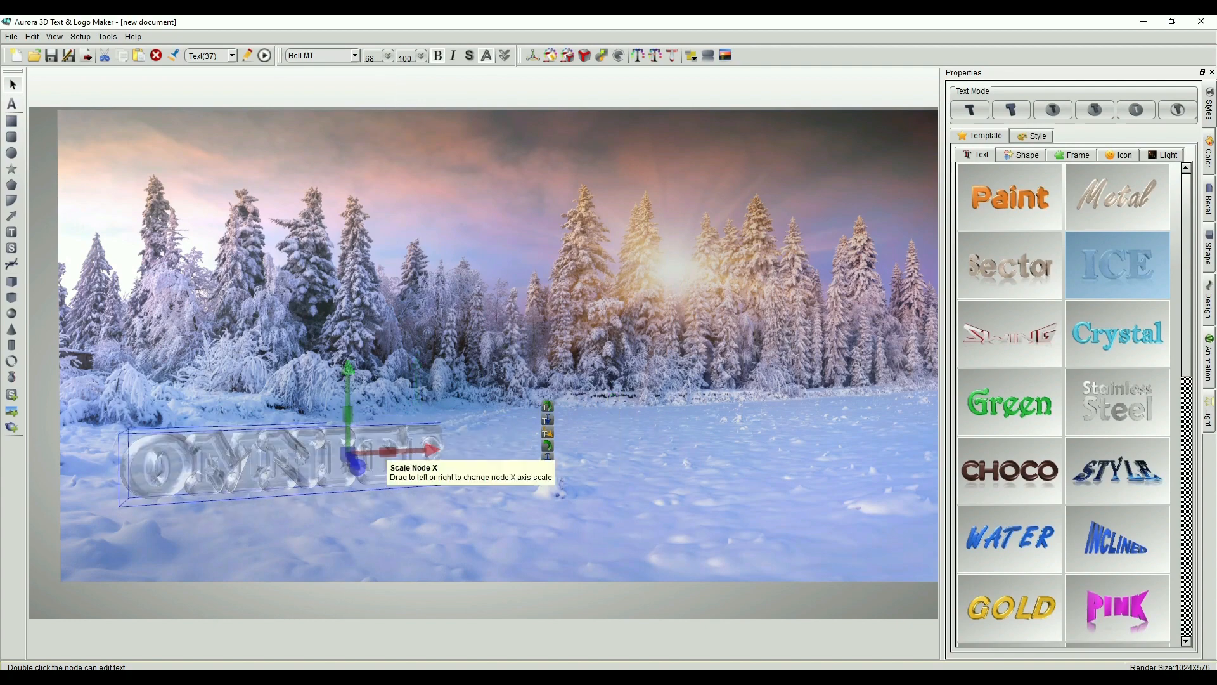
Rotate the ice OMNITECH text further so it tilts back onto the snow, and adjust its position.
left_click_drag(348, 397, 330, 396)
left_click_drag(394, 464, 443, 469)
mouse_move(384, 432)
left_mouse_down()
mouse_move(383, 461)
mouse_move(393, 452)
left_mouse_up()
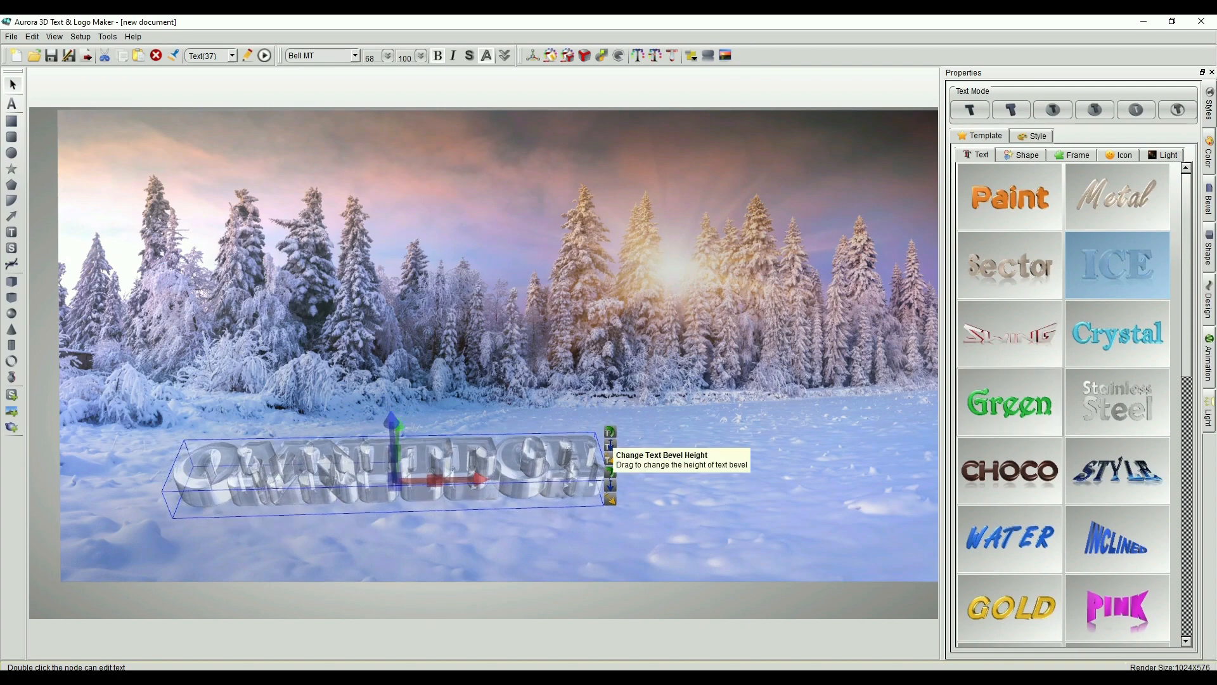
Replace the ice OMNITECH text with the Reflection text template and lower it toward the snow.
key("Delete")
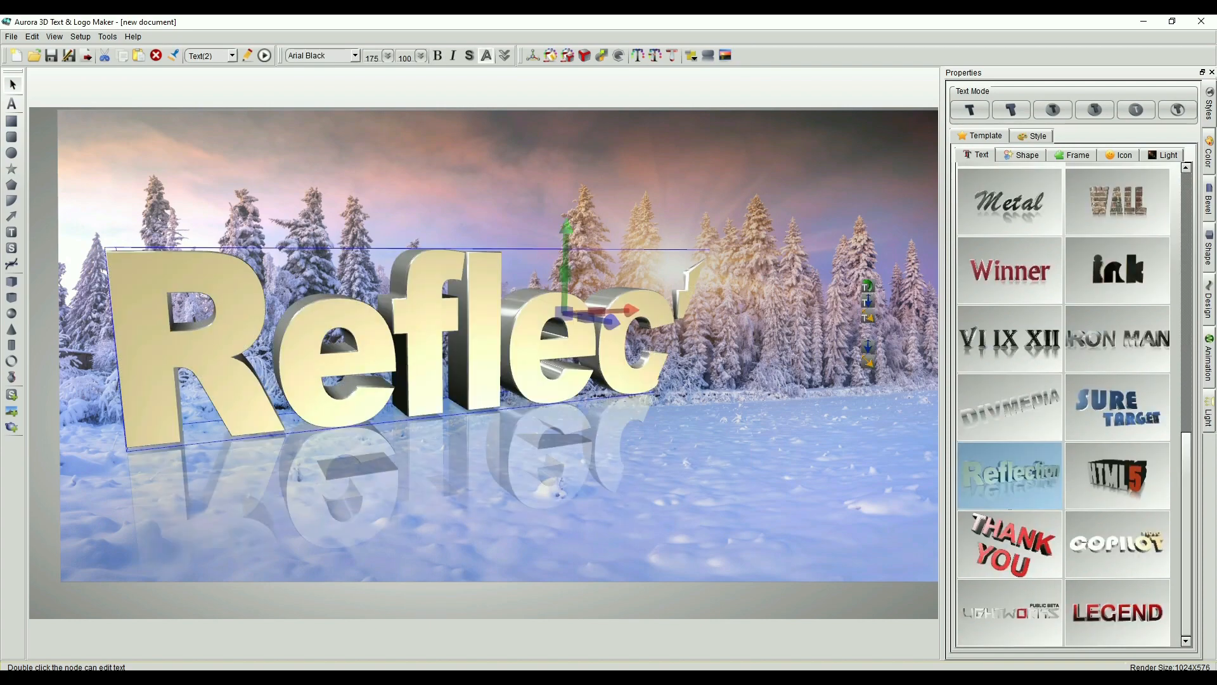
left_click_drag(563, 309, 546, 346)
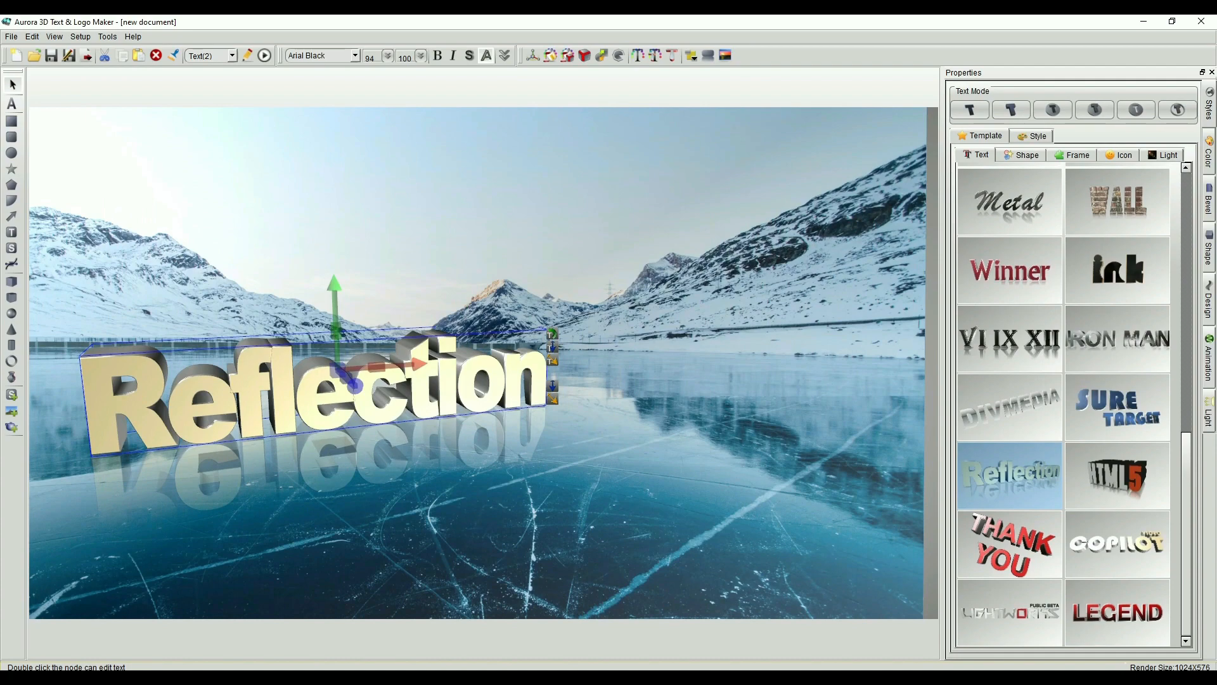
Delete the Reflection text from the frozen lake scene and browse the available text templates.
key("Delete")
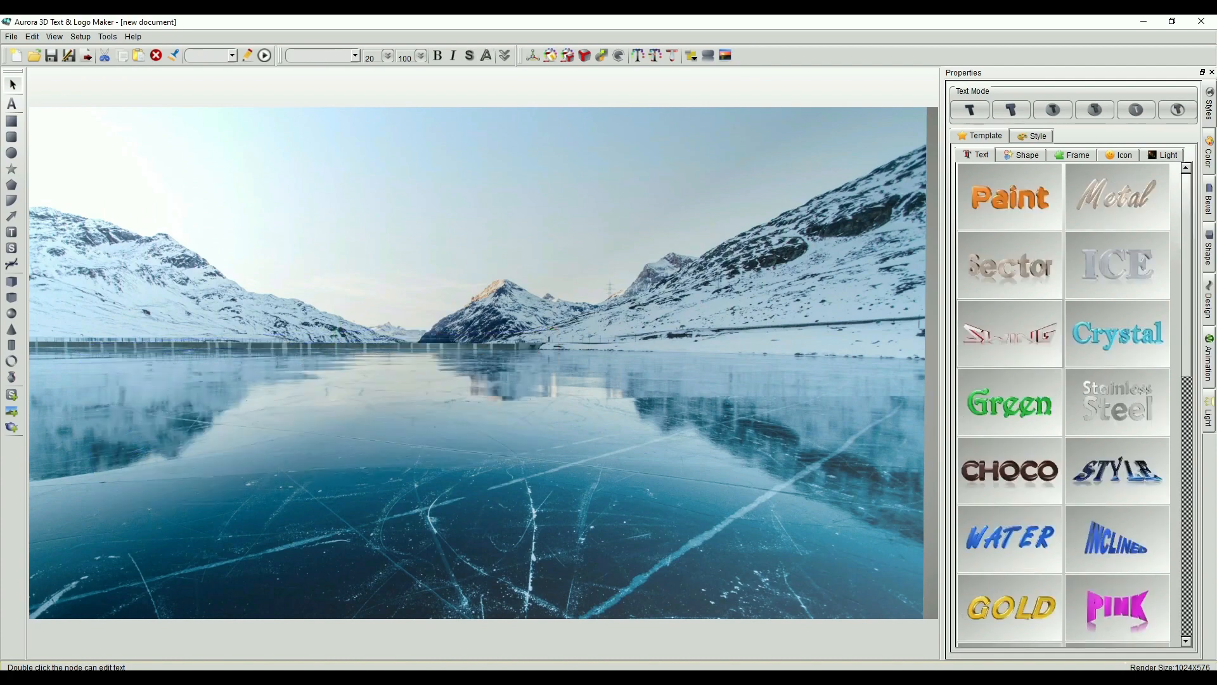
scroll(1009, 475, "down", 10)
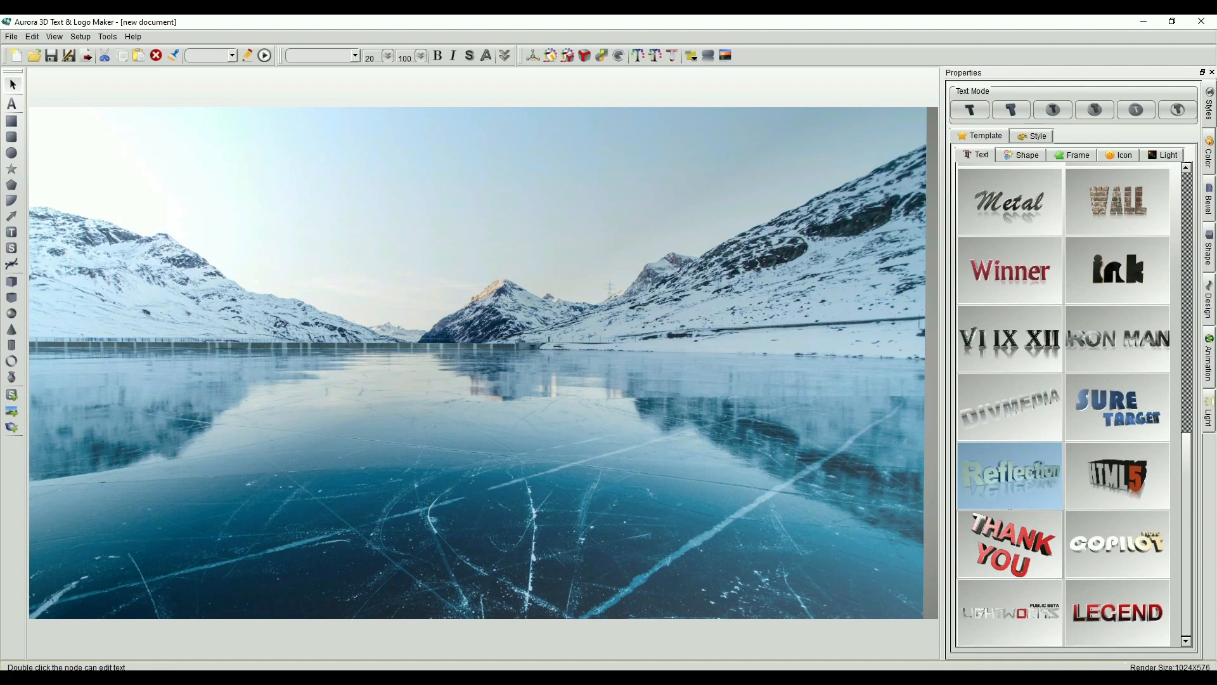
scroll(1009, 476, "up", 10)
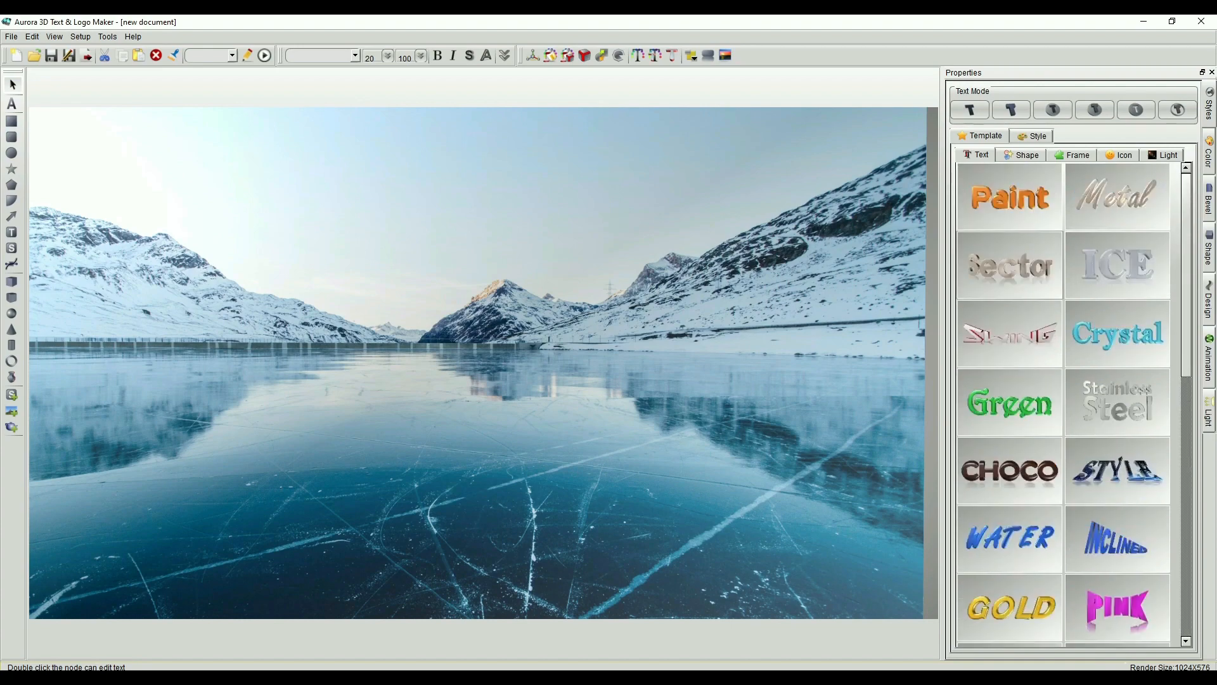
Add the Sector text template to the frozen lake scene and replace its wording with OMNITECH.
left_click(1009, 265)
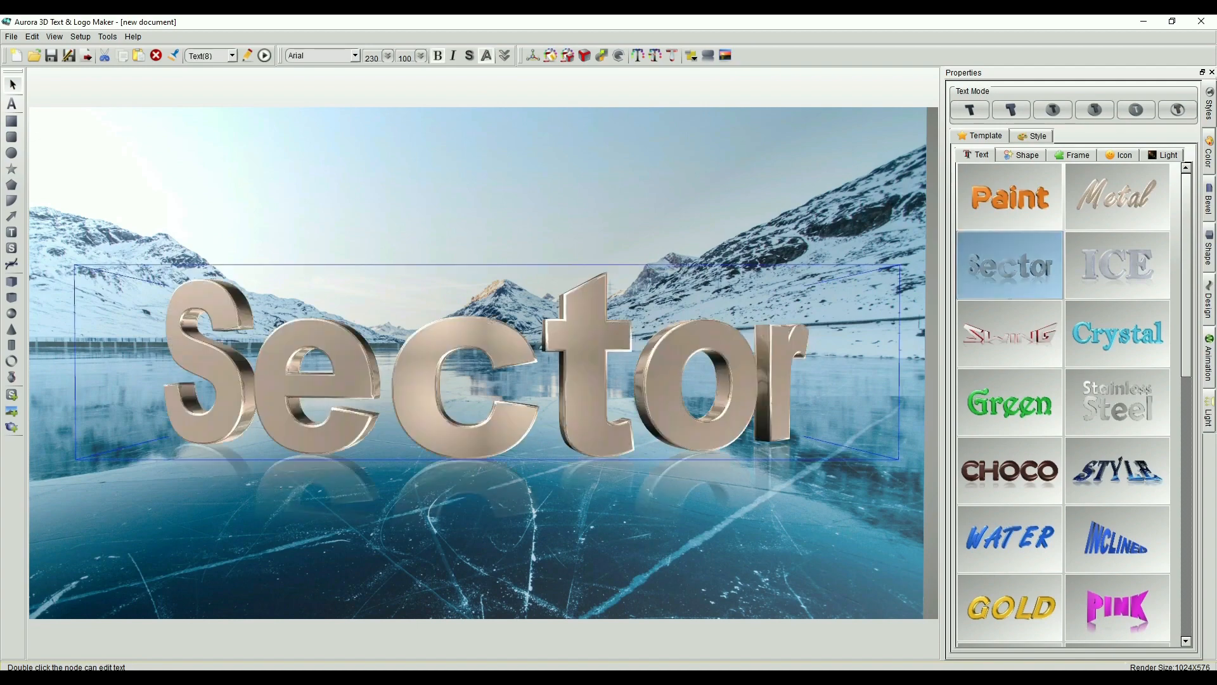
double_click(484, 379)
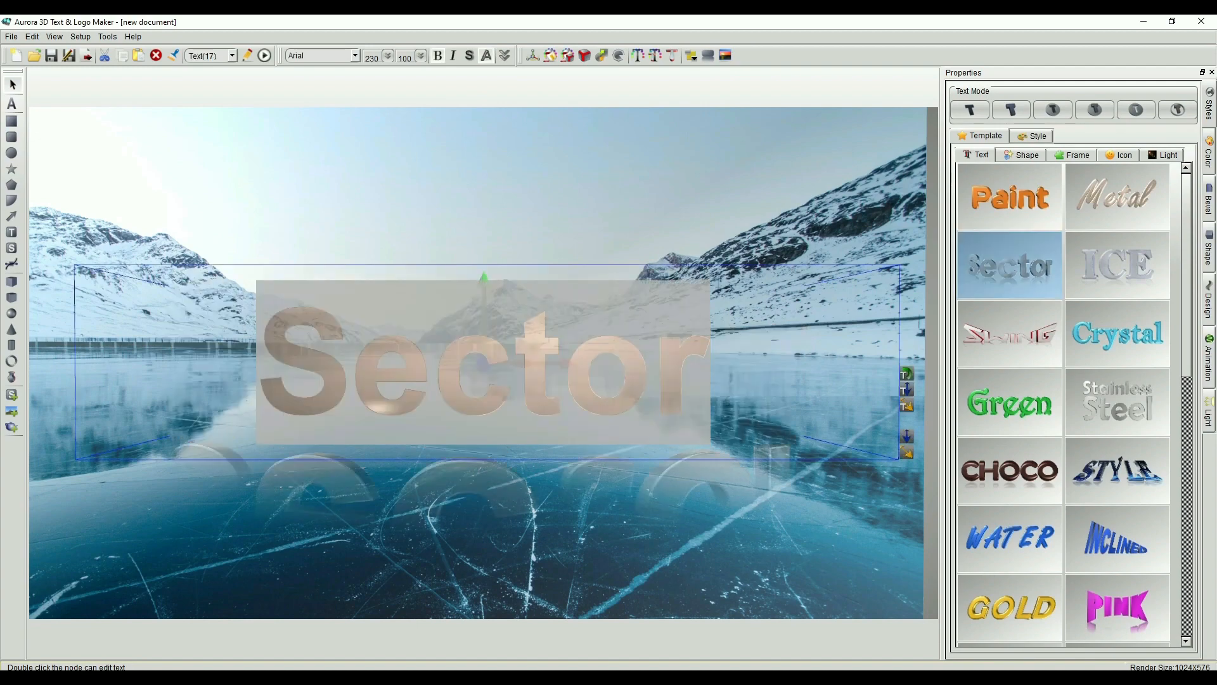
type("omnite")
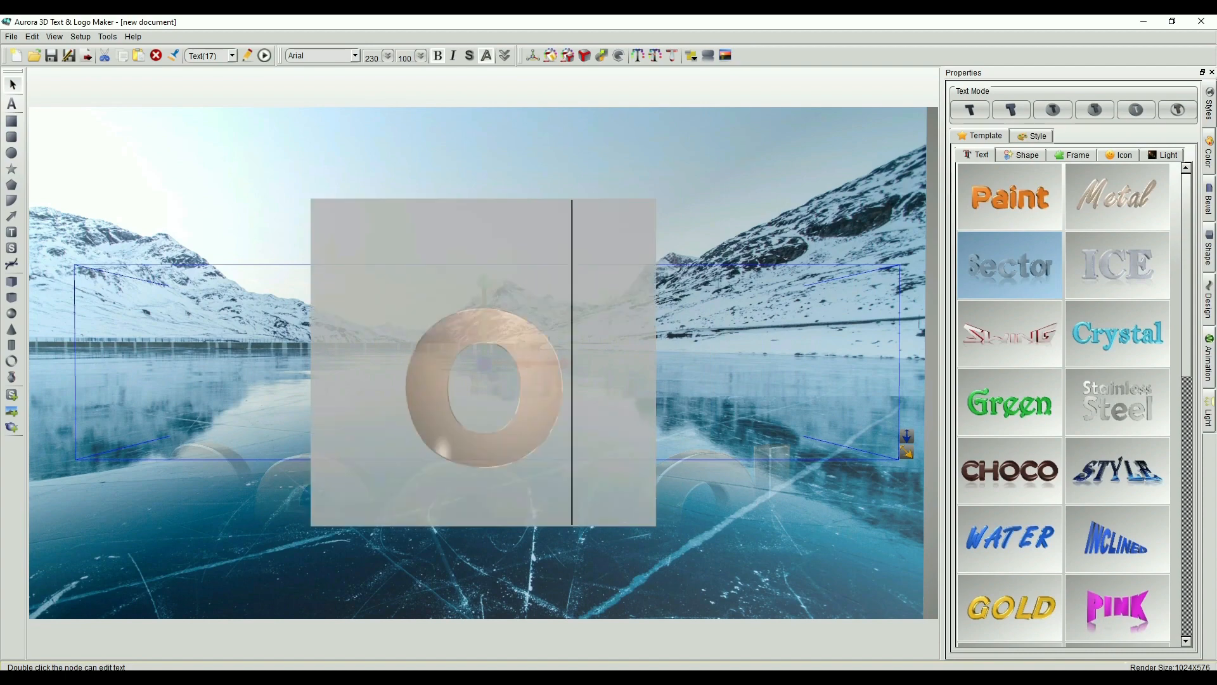
key("BackSpace")
key("BackSpace")
key("BackSpace")
key("BackSpace")
key("BackSpace")
key("BackSpace")
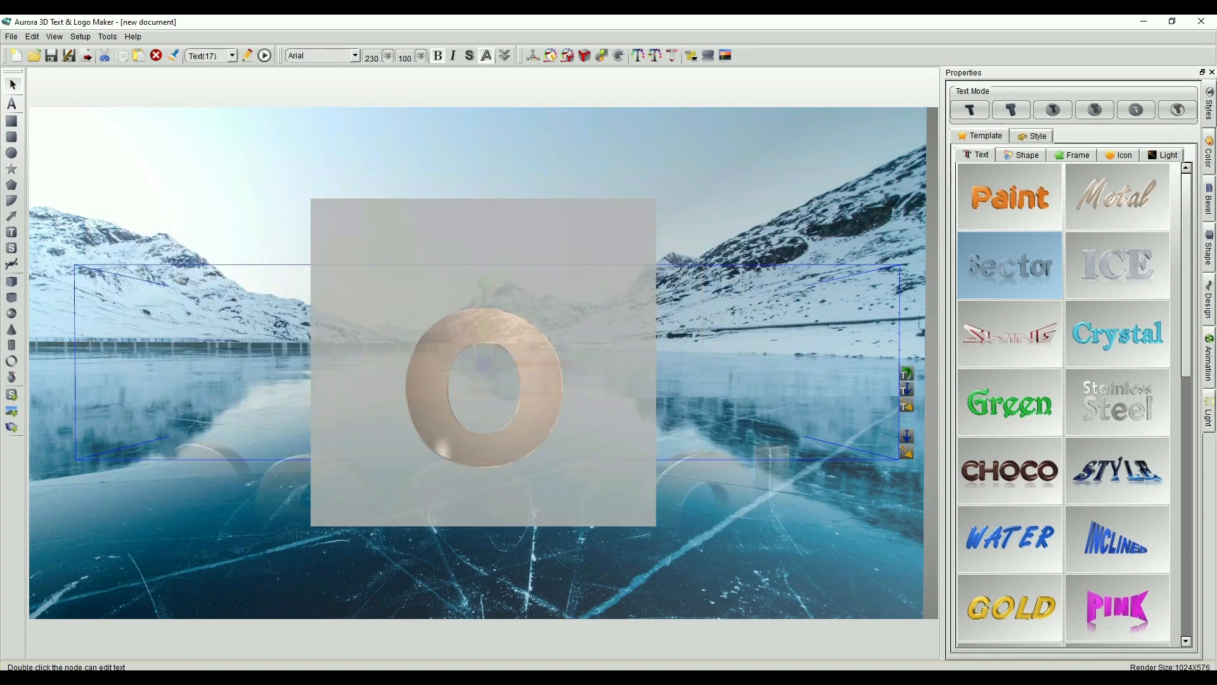
type("OMNITECH")
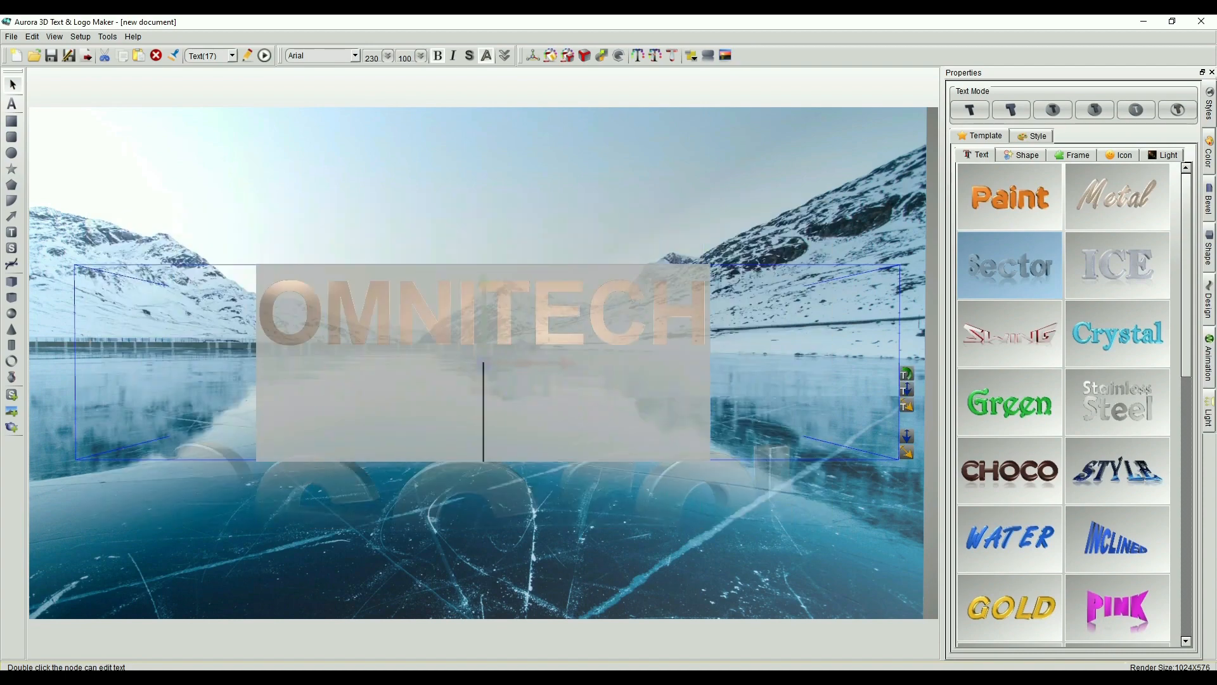
key("Escape")
Reduce the bronze OMNITECH text to size 121 and lower it onto the ice in the foreground.
left_click(387, 56)
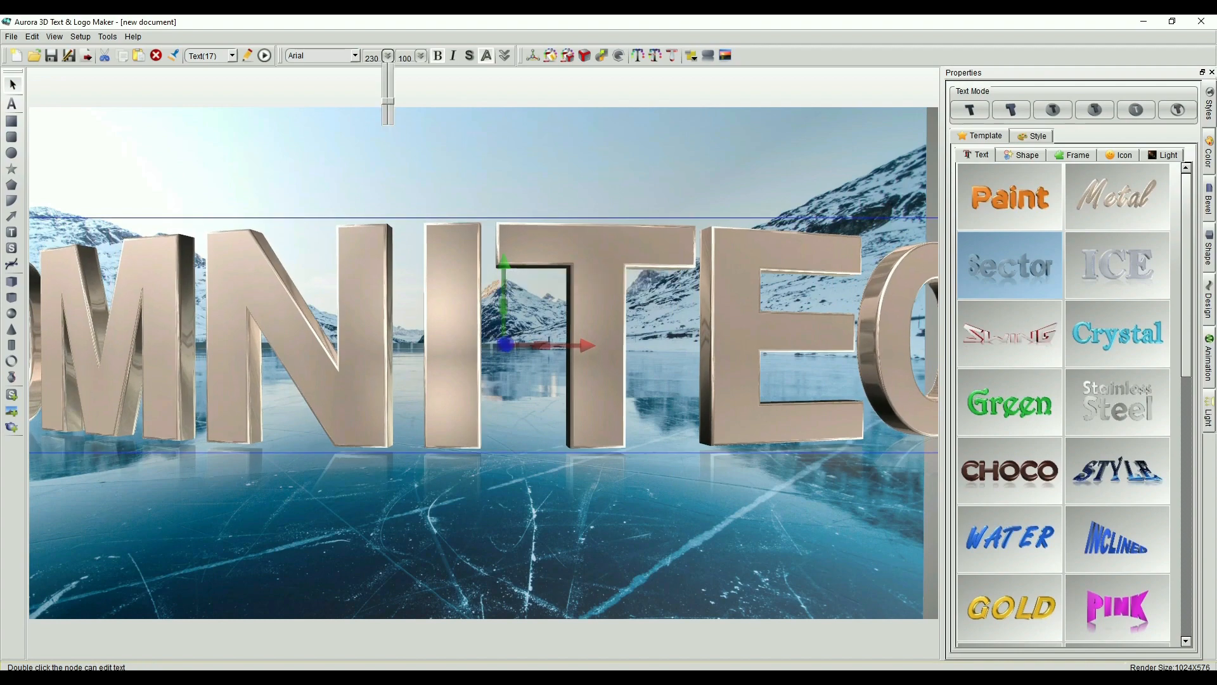
left_click_drag(387, 101, 388, 117)
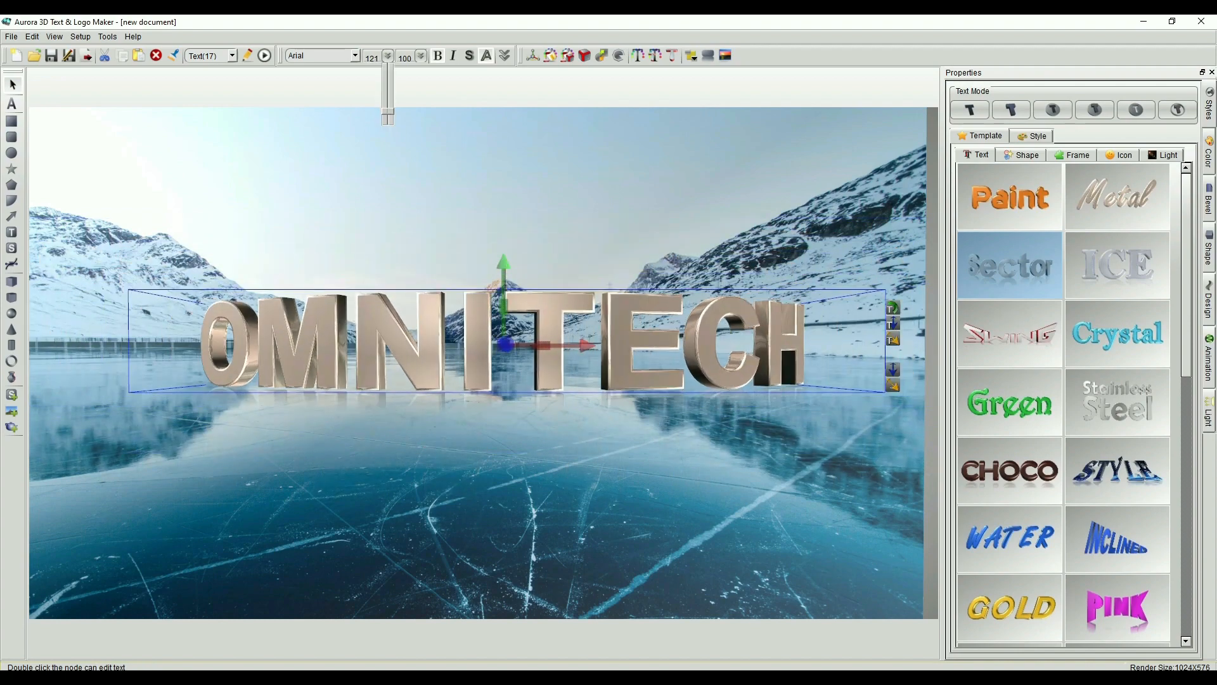
left_click(504, 266)
left_click_drag(504, 263, 514, 408)
left_click(526, 381)
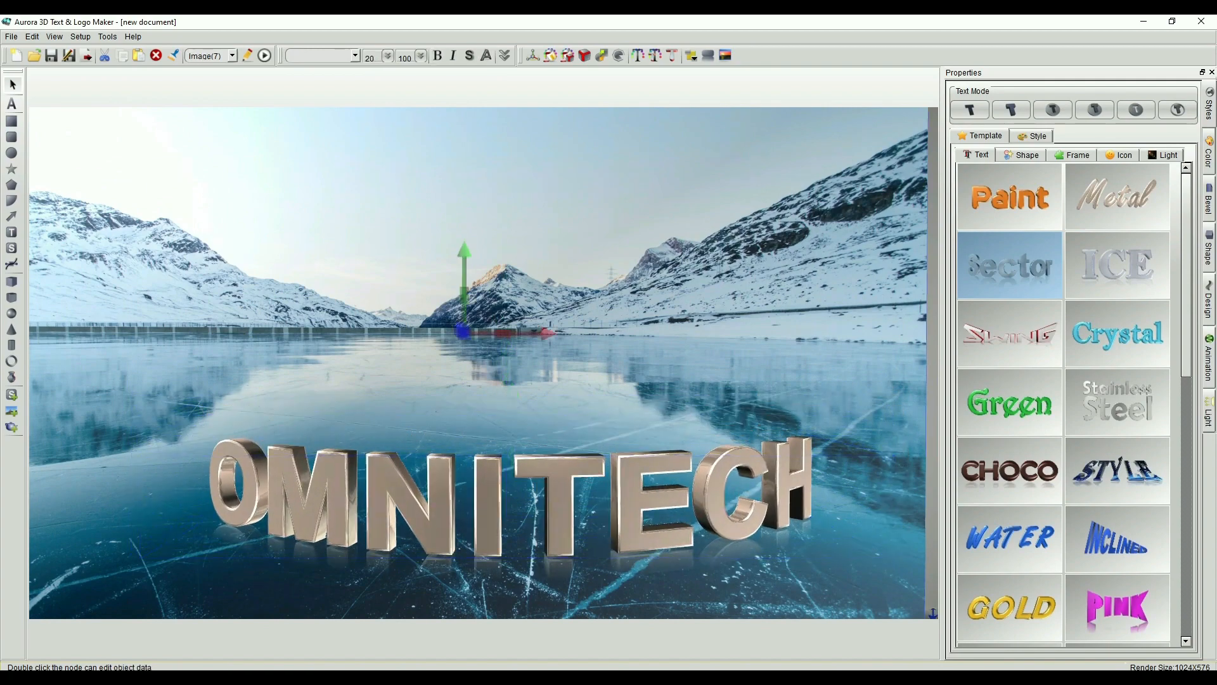
left_click_drag(558, 497, 558, 492)
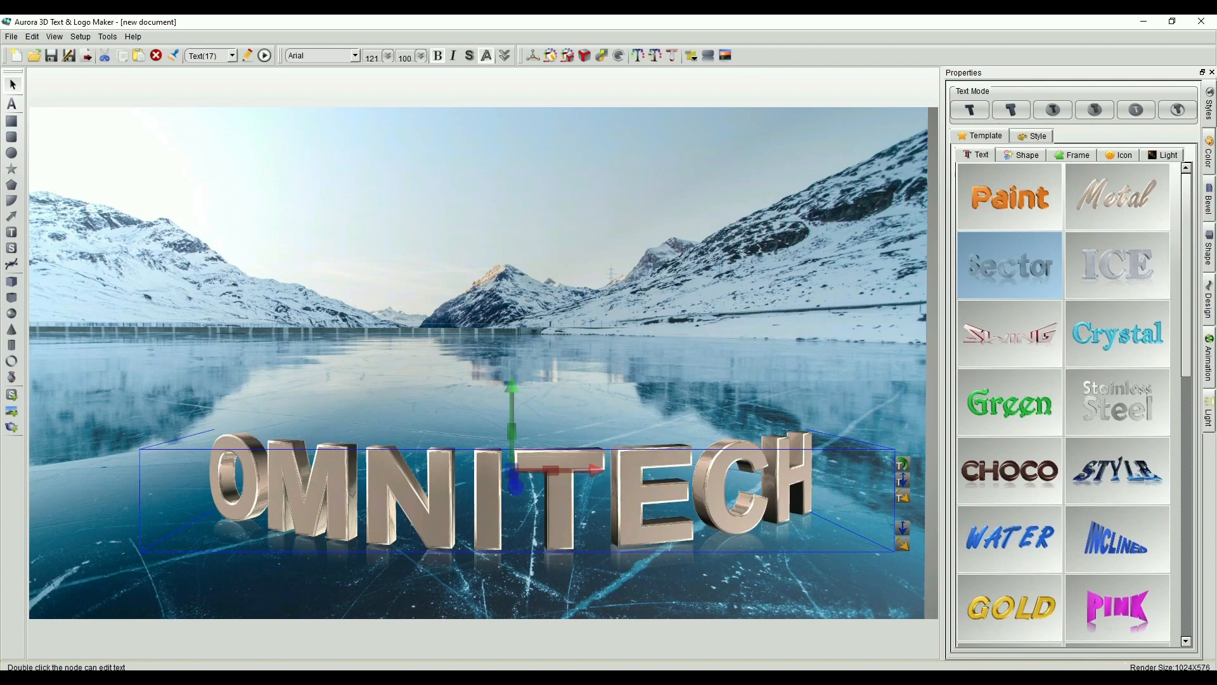
Edit the scene lighting by redirecting Light1 to about 91.5 for Angle X and 41.5 for Angle Y.
left_click(1163, 155)
left_click(1118, 265)
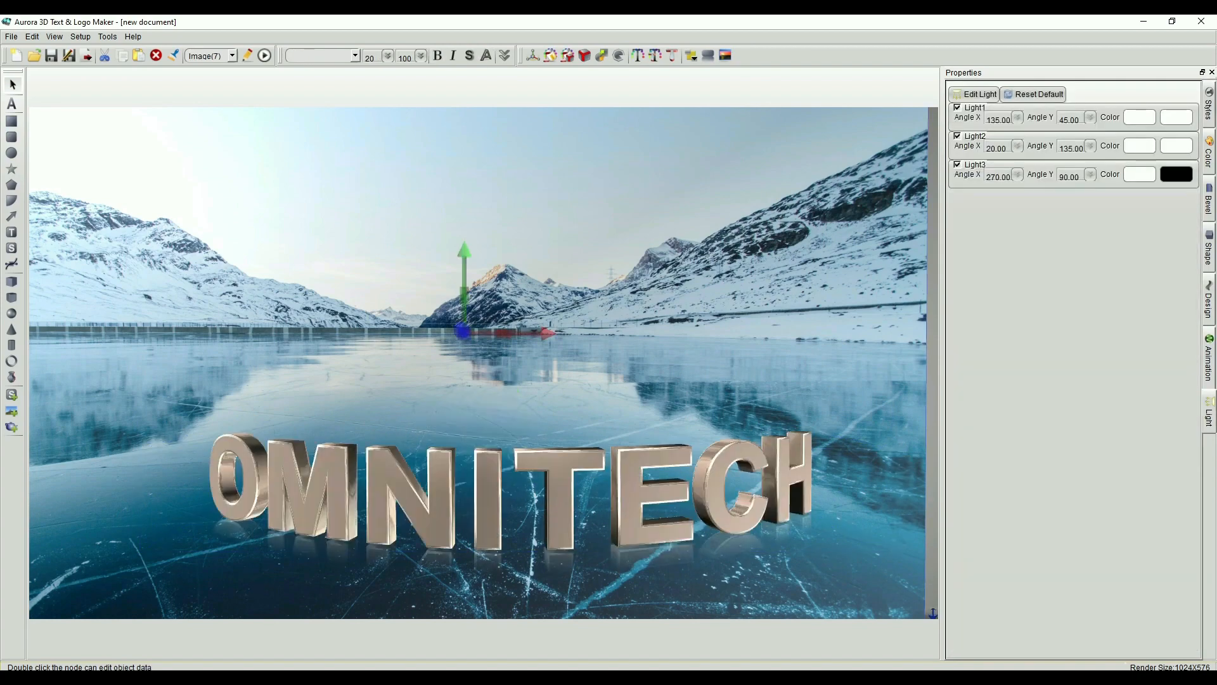
left_click(974, 94)
left_click_drag(371, 204, 479, 184)
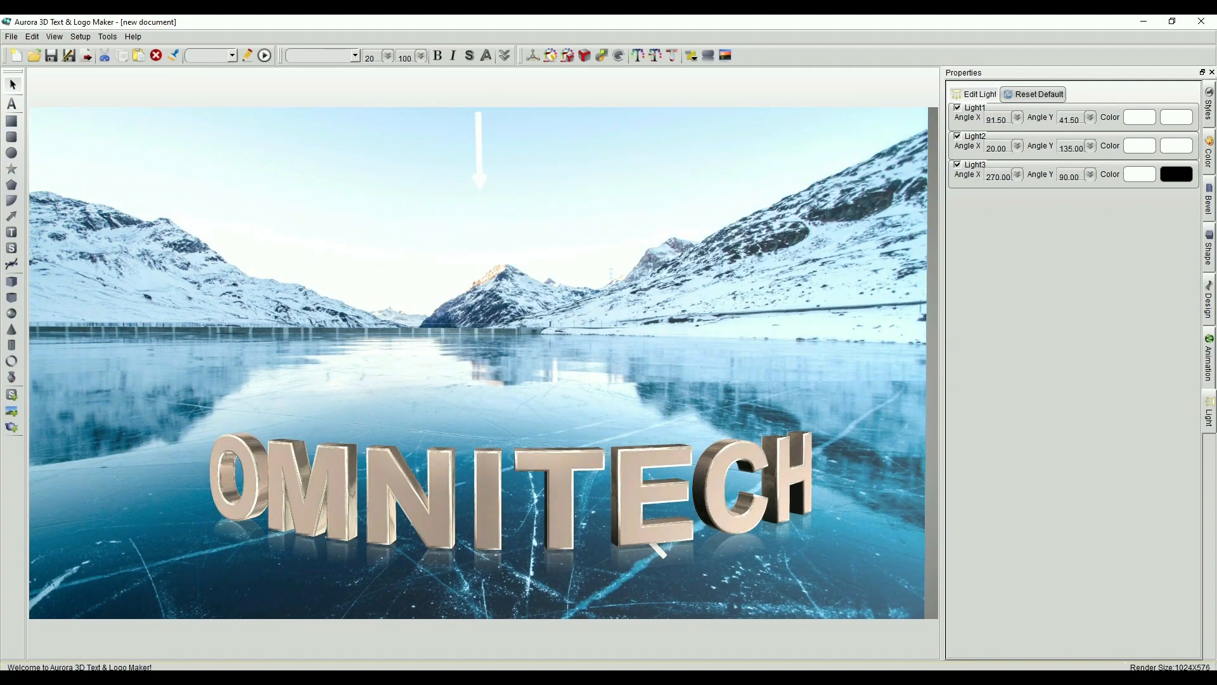
left_click(977, 95)
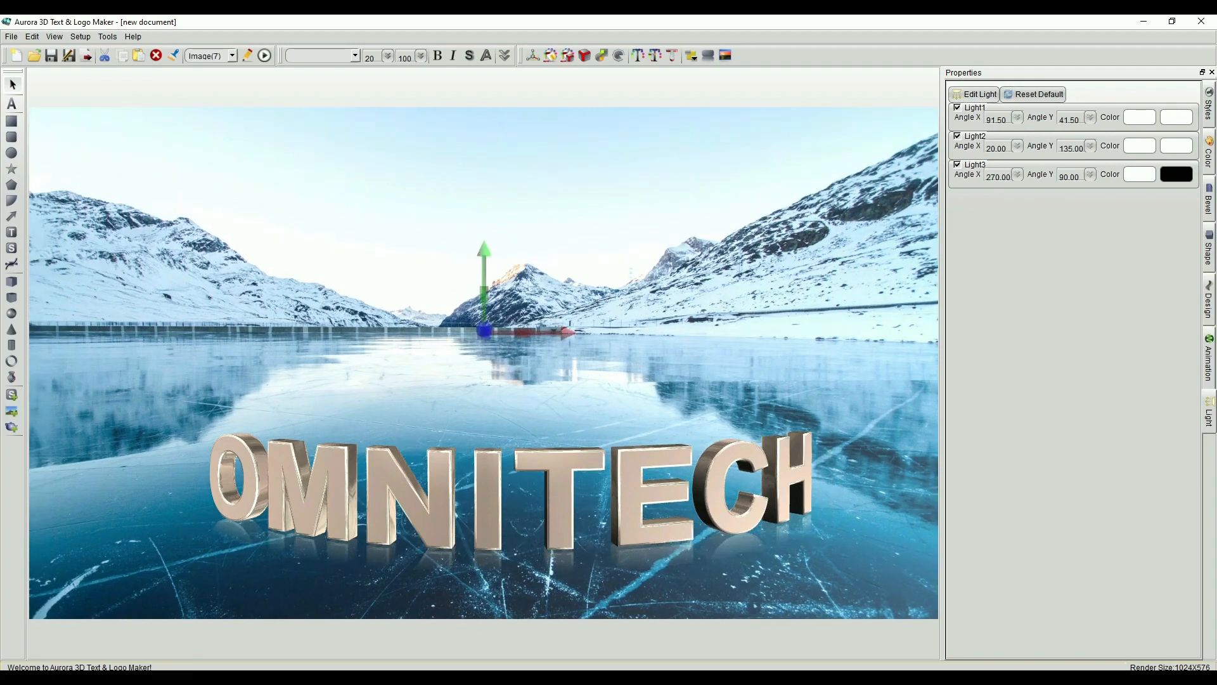
Shift the bronze OMNITECH text slightly up and to the left on the ice, tilting it a little.
left_click(552, 473)
left_click_drag(558, 489, 506, 433)
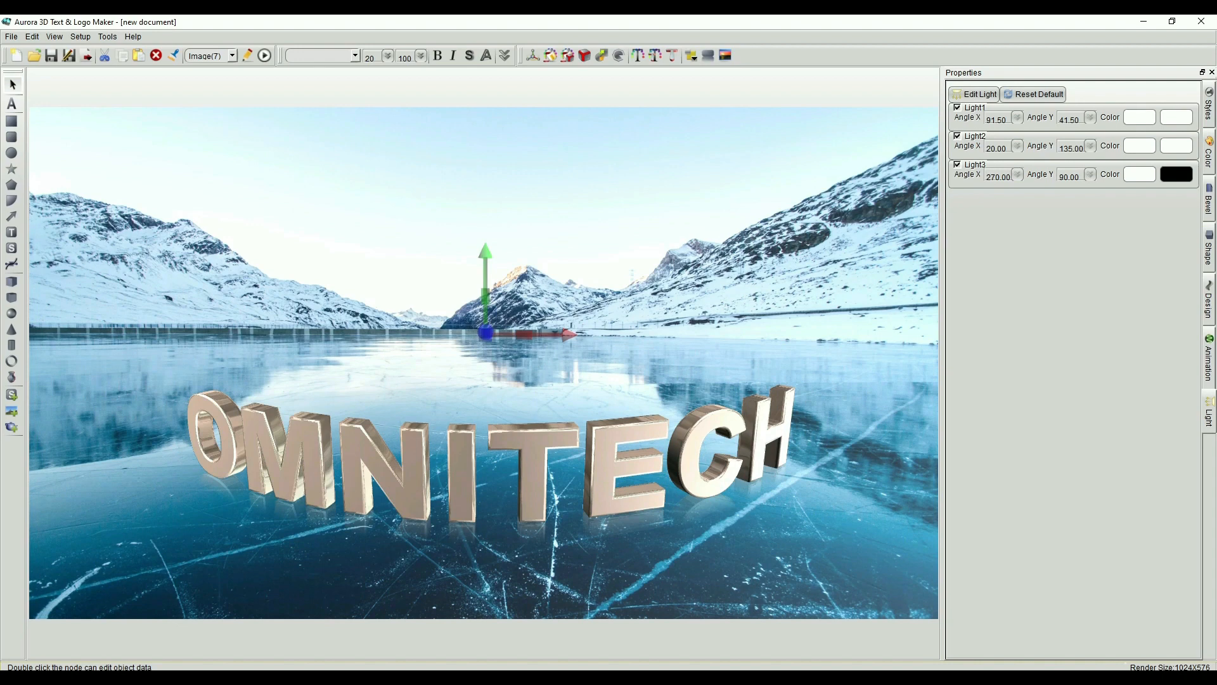
Start an image export of the lake scene and set its render size to the Photo profile's L, Horizontal size.
left_click(12, 37)
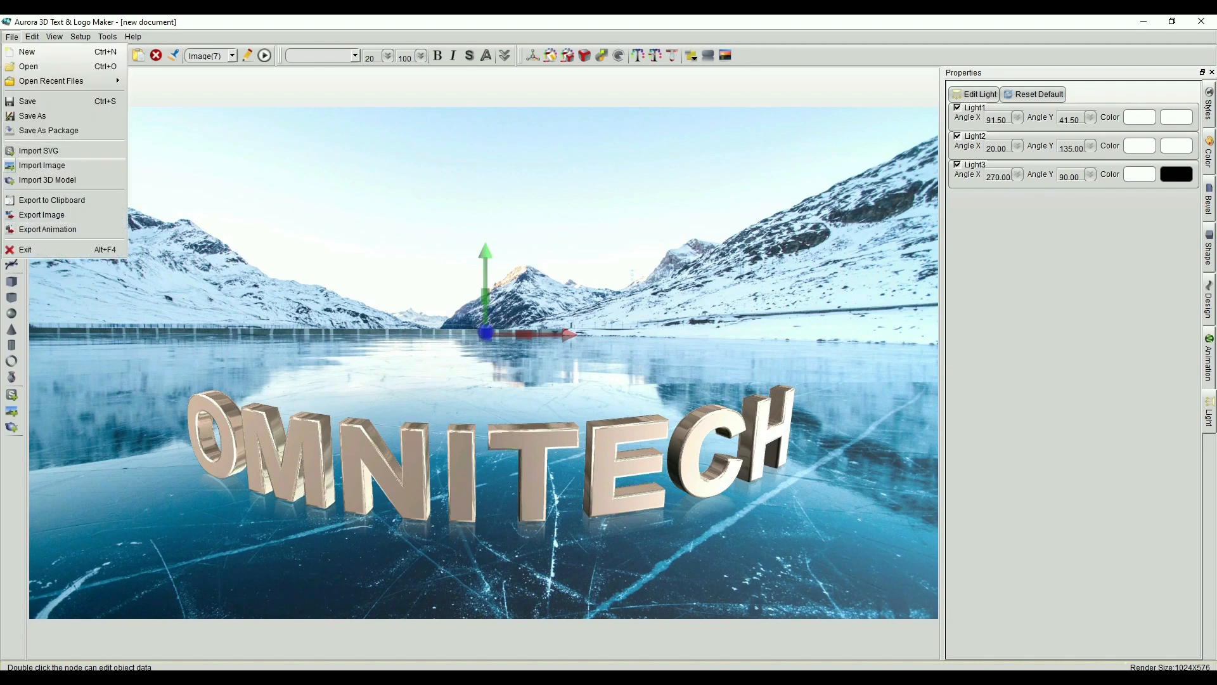
left_click(42, 165)
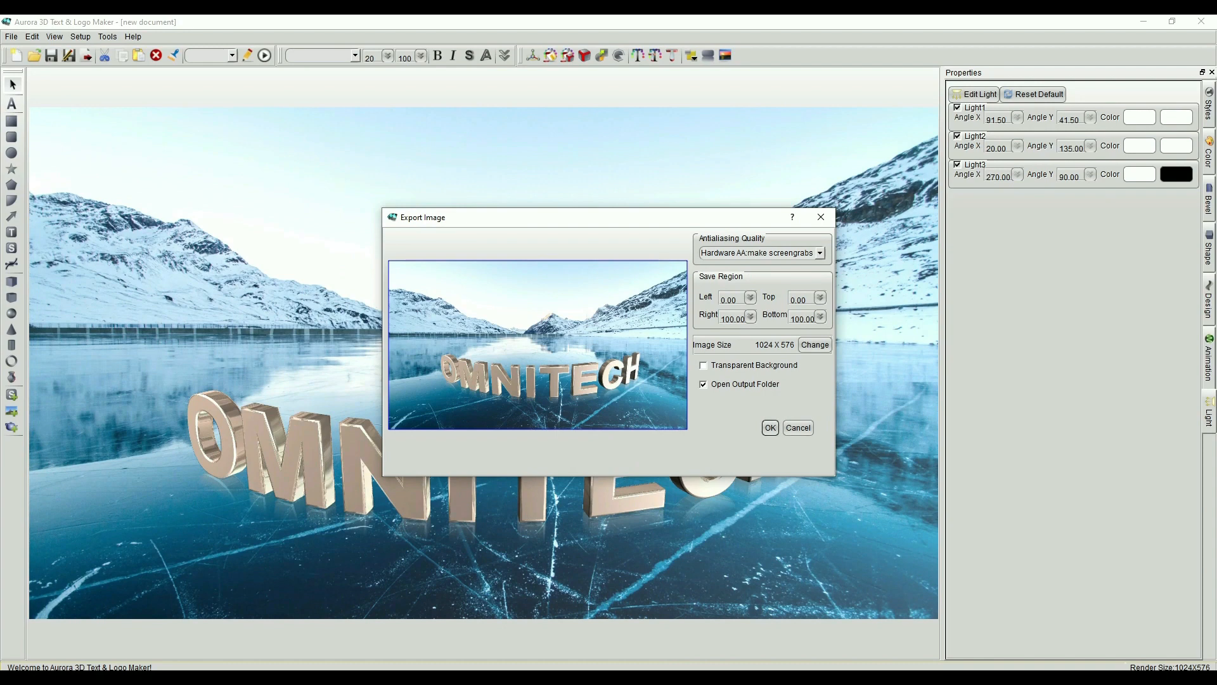
left_click(815, 345)
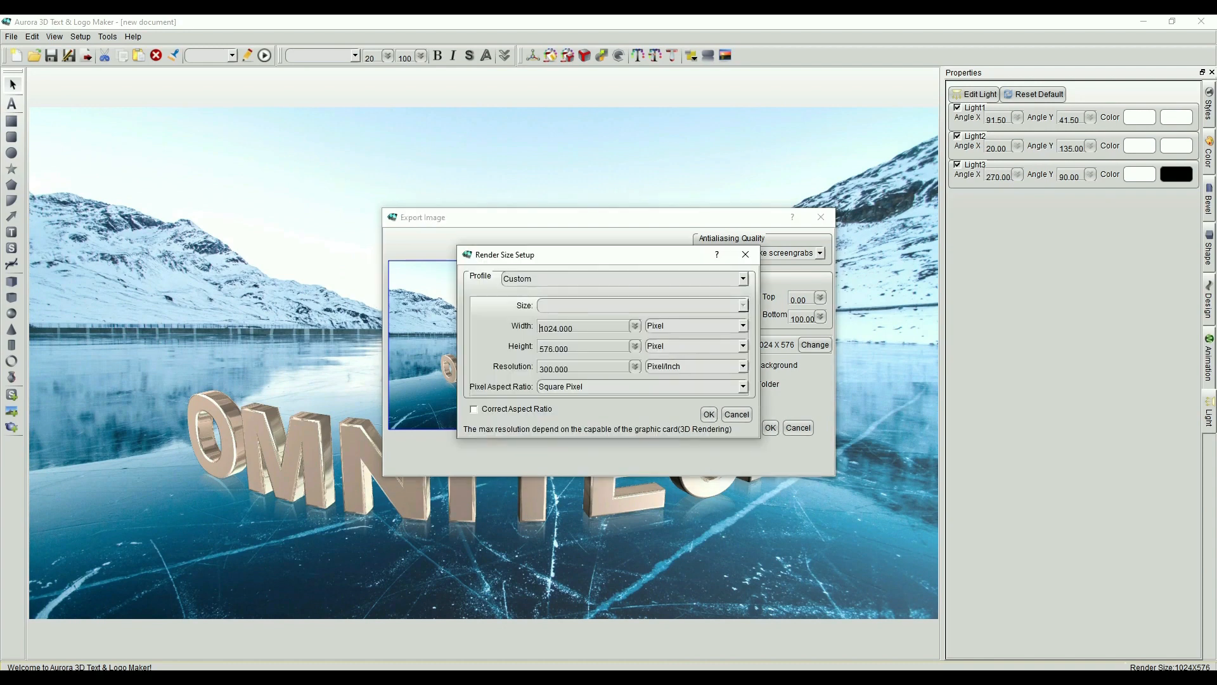
left_click(743, 279)
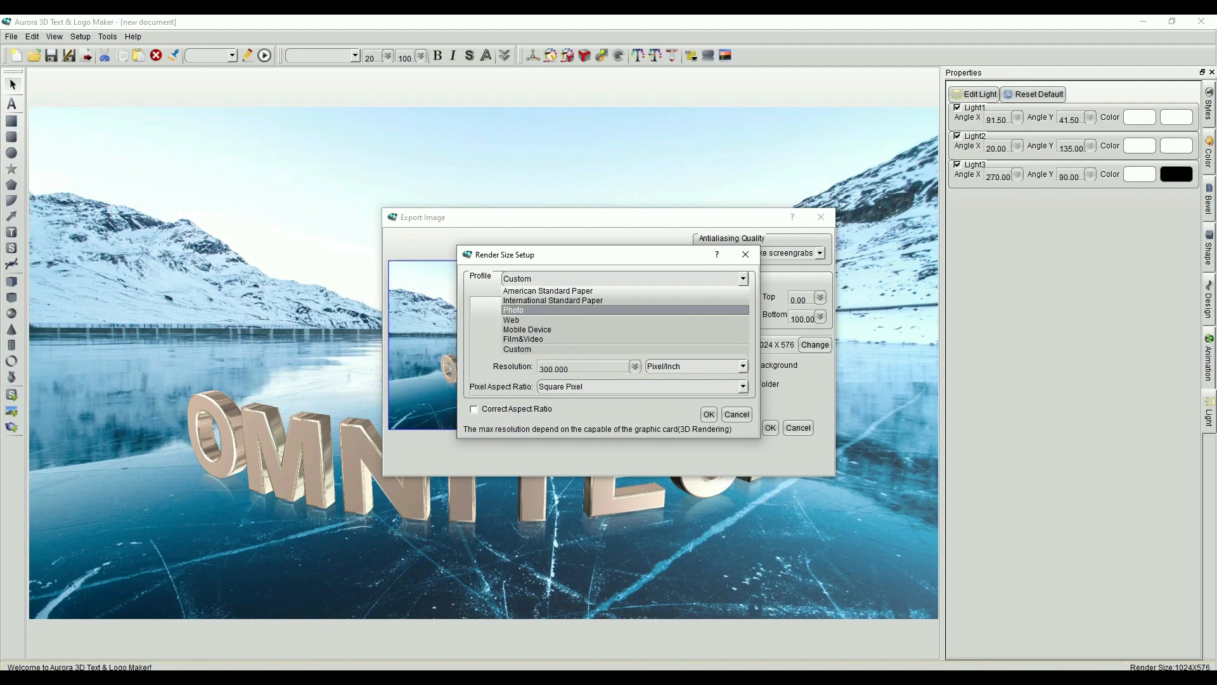
left_click(625, 310)
left_click(743, 306)
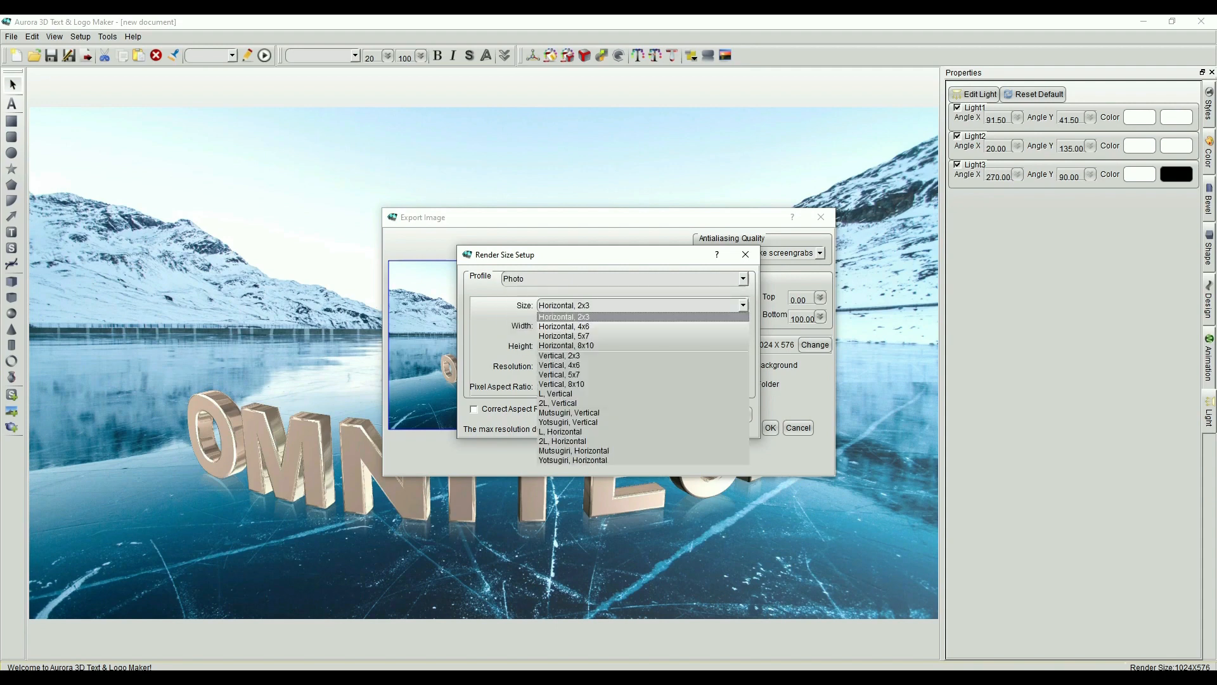
key("Return")
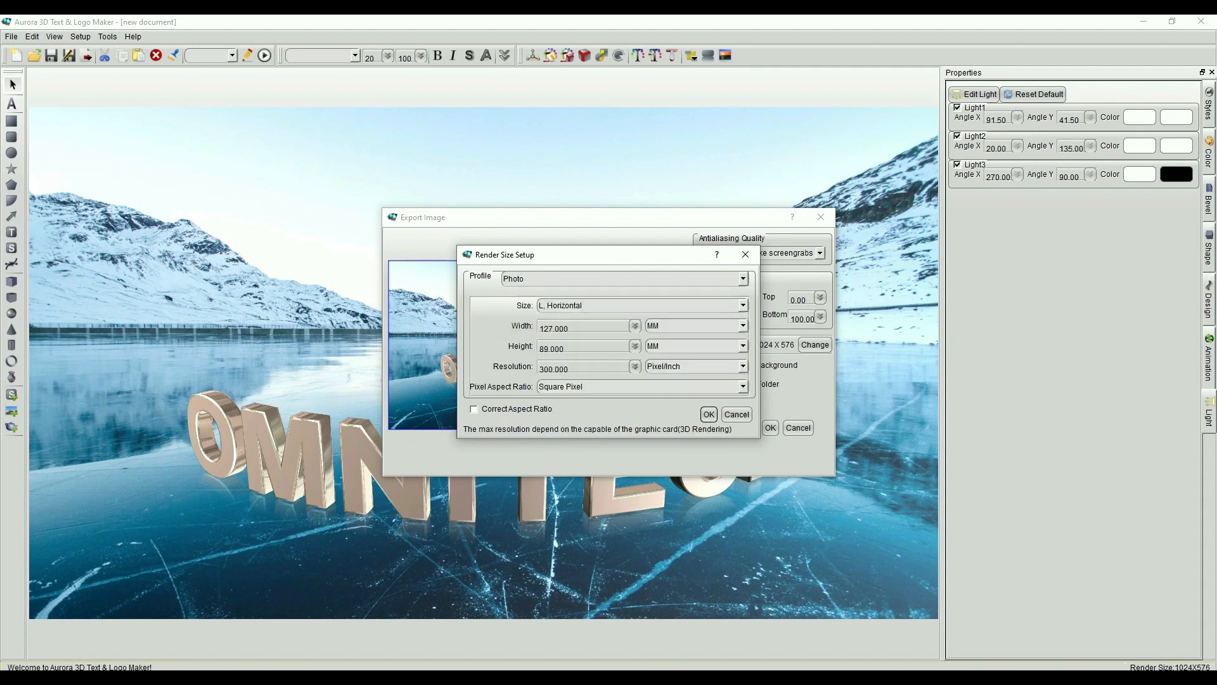
key("Return")
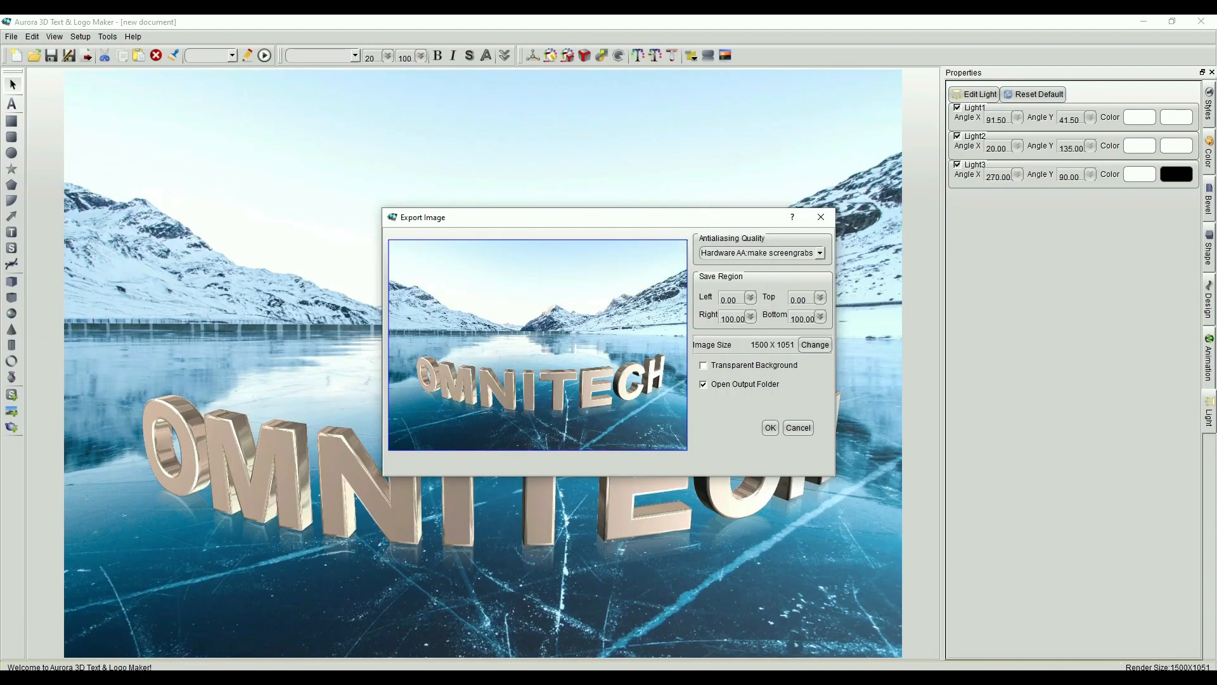
Export the lake scene to the Desktop as the PNG image OMNITECH TEST.
key("Return")
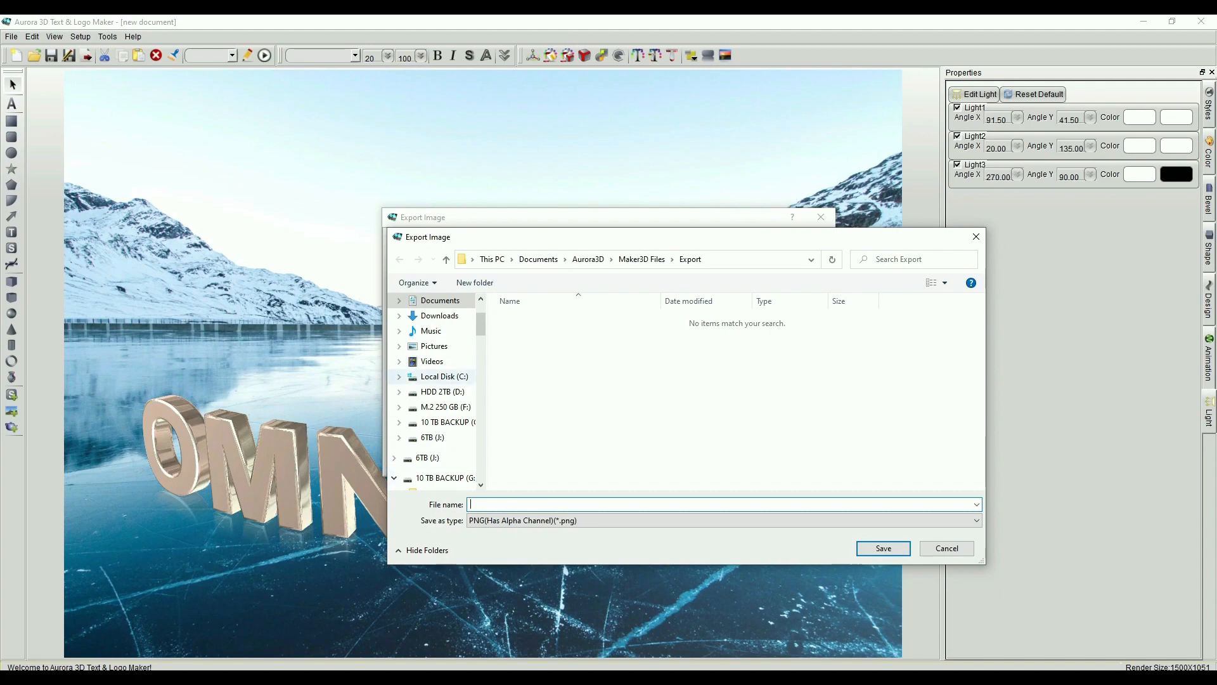
left_click(434, 362)
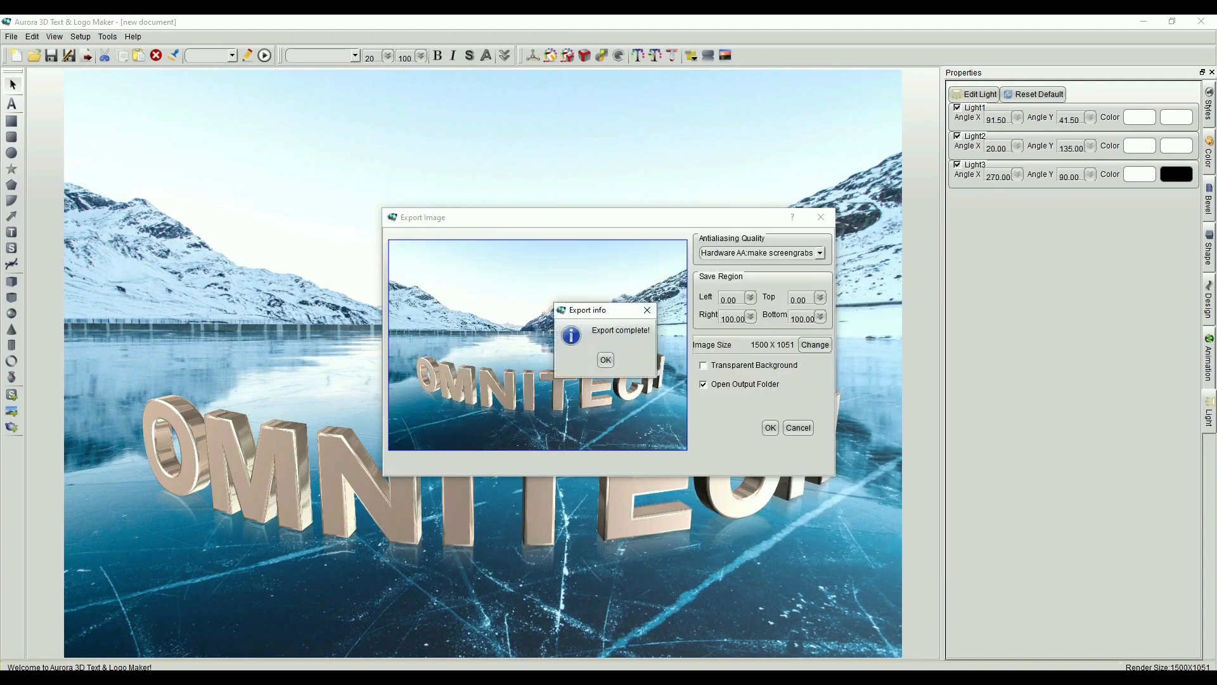
key("Return")
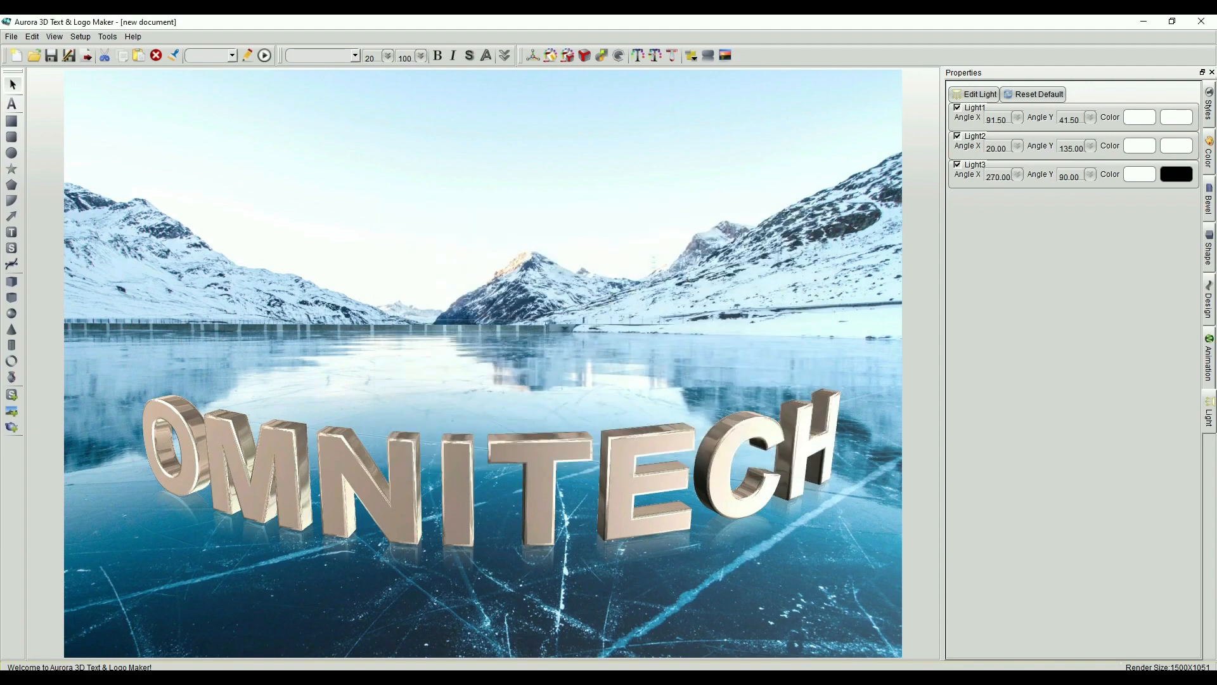
Start a new document without saving the lake scene, browse the logo templates and open the blue ring "e" logo.
left_click(17, 56)
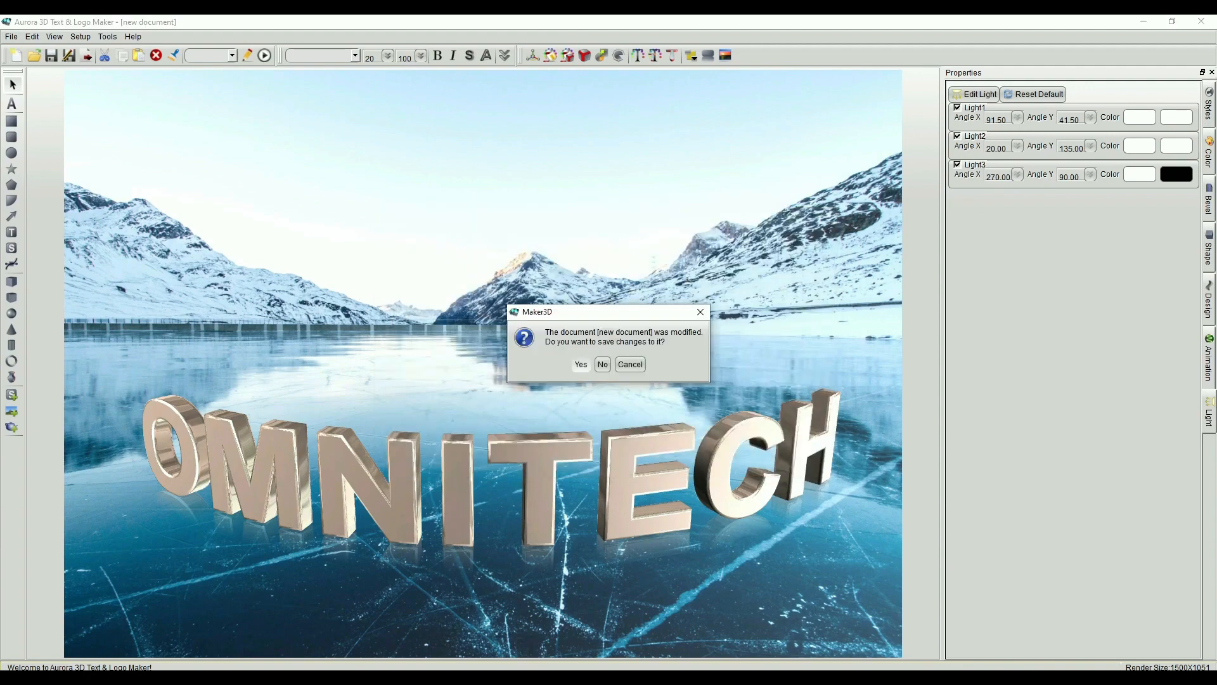
key("Return")
left_click(602, 363)
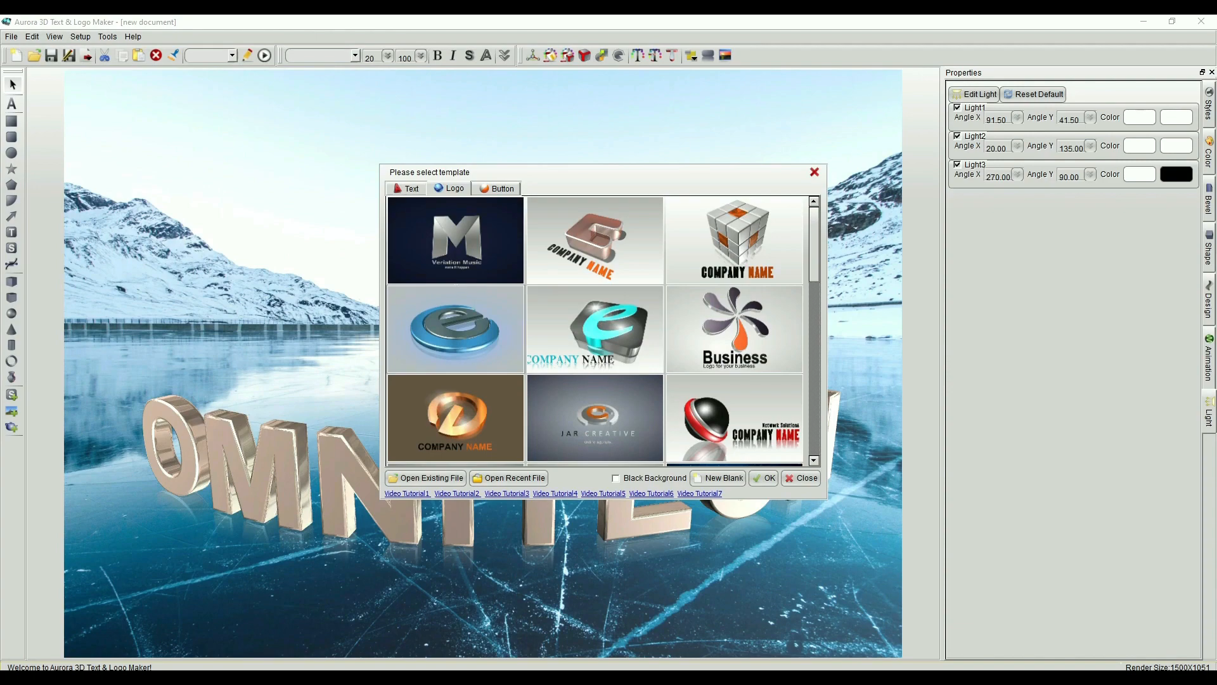
scroll(596, 331, "down", 10)
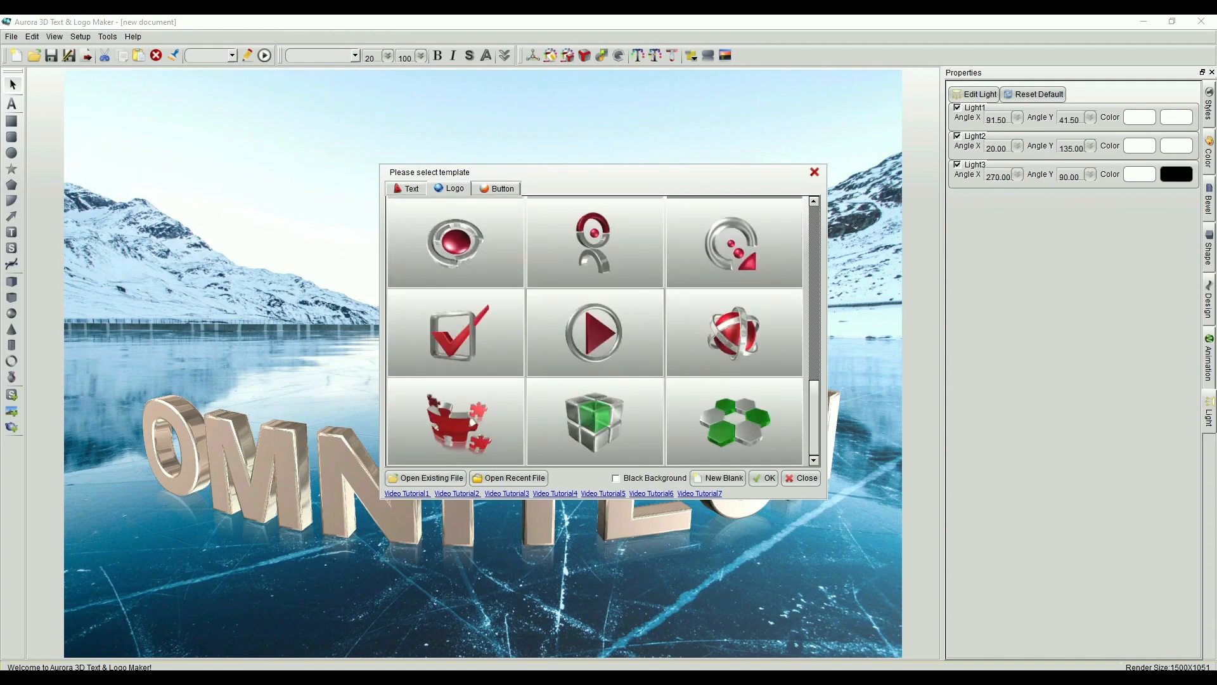
scroll(596, 331, "up", 10)
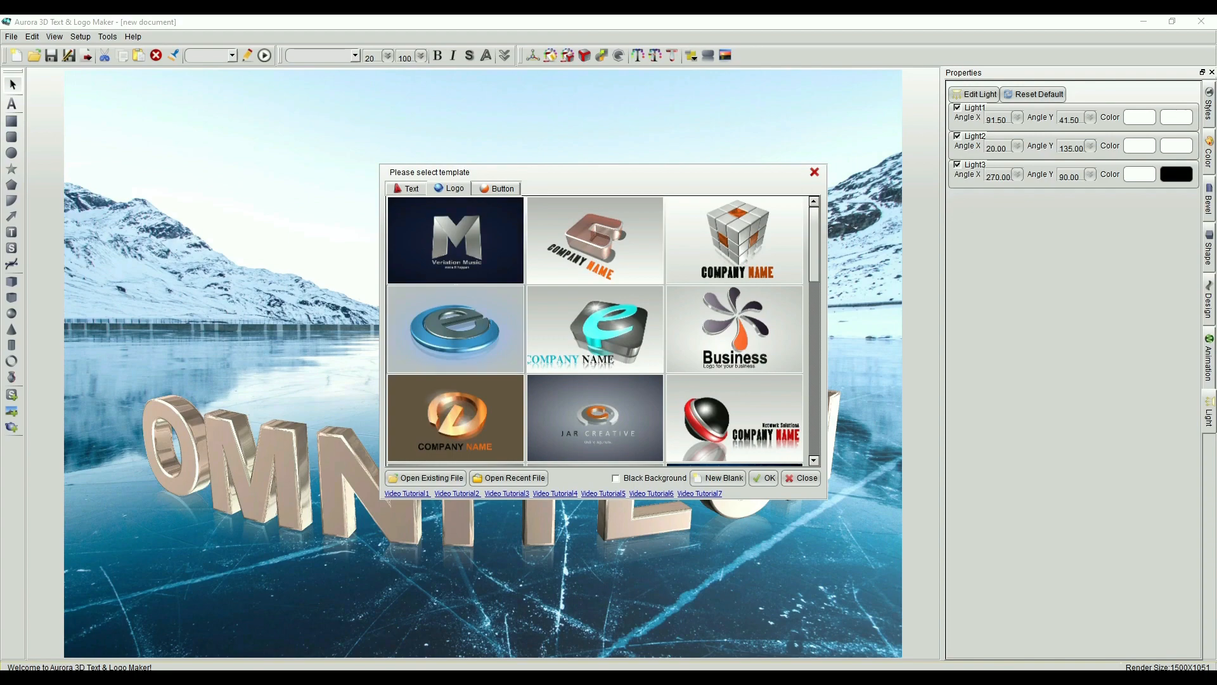
double_click(456, 329)
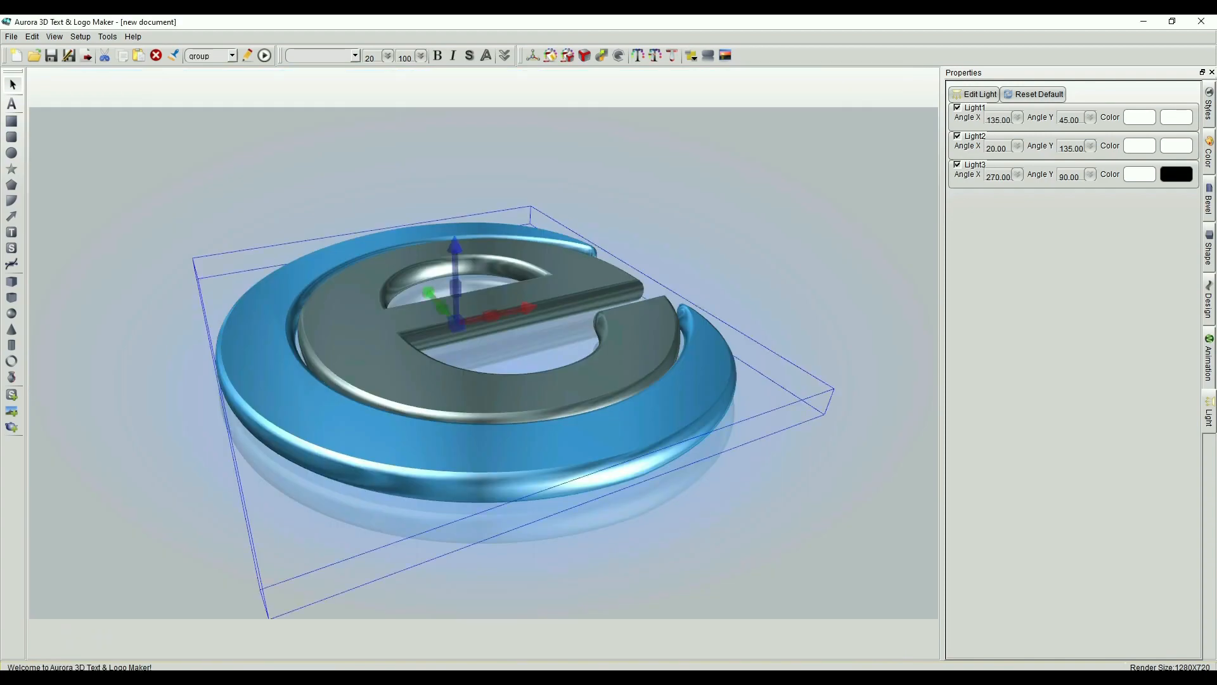
left_click_drag(455, 324, 461, 332)
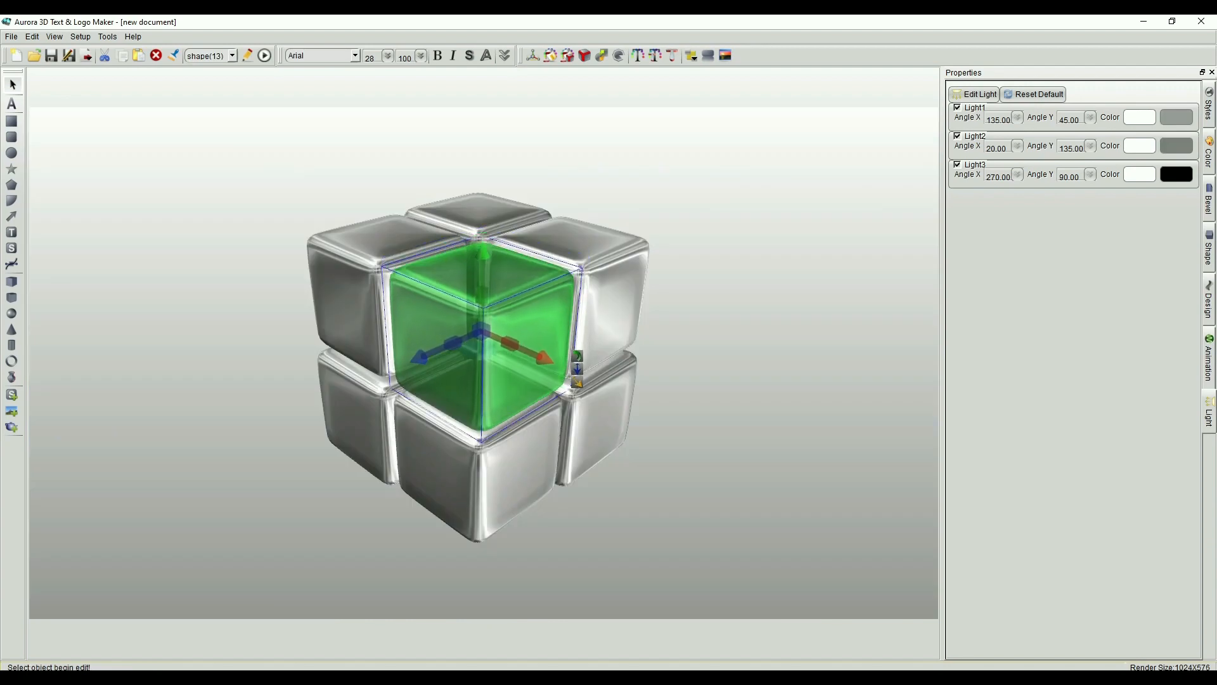
Shift the green translucent cube out of its place in the cube logo and rotate it slightly, then deselect it.
left_click_drag(483, 317, 484, 302)
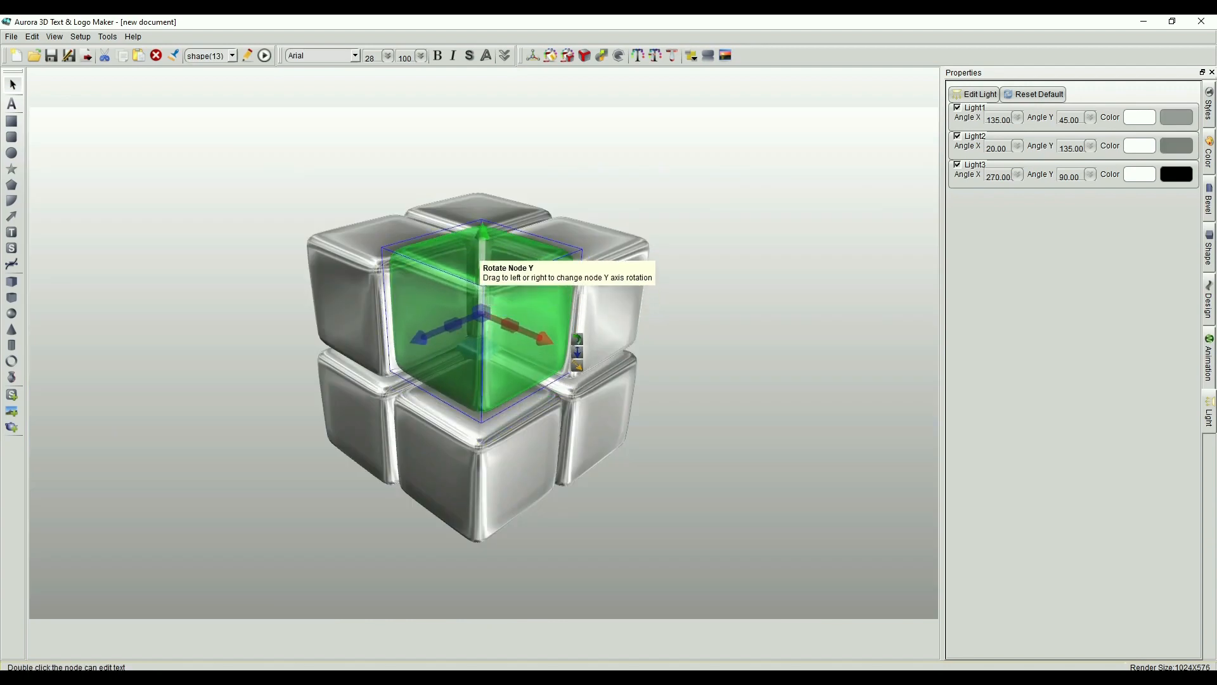
left_click_drag(483, 232, 484, 220)
left_click_drag(544, 326, 563, 332)
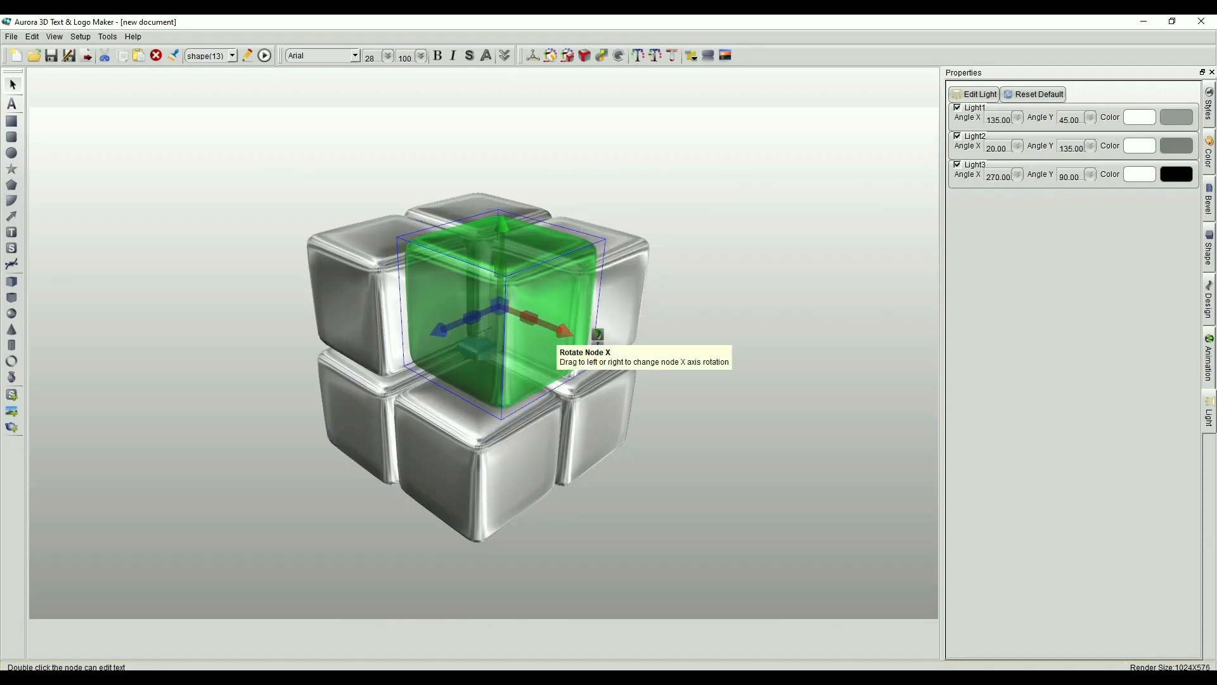
left_click_drag(439, 330, 500, 328)
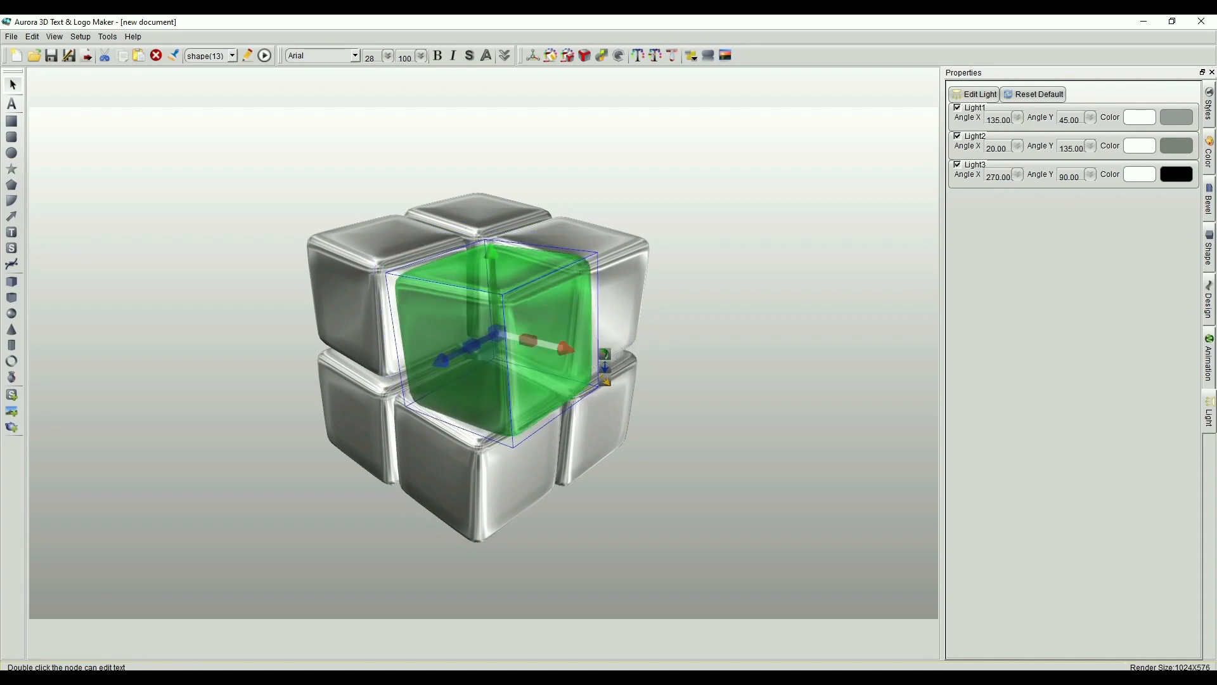
left_click(691, 380)
Export the cube logo to the Desktop as a PNG image with a transparent background.
left_click(11, 36)
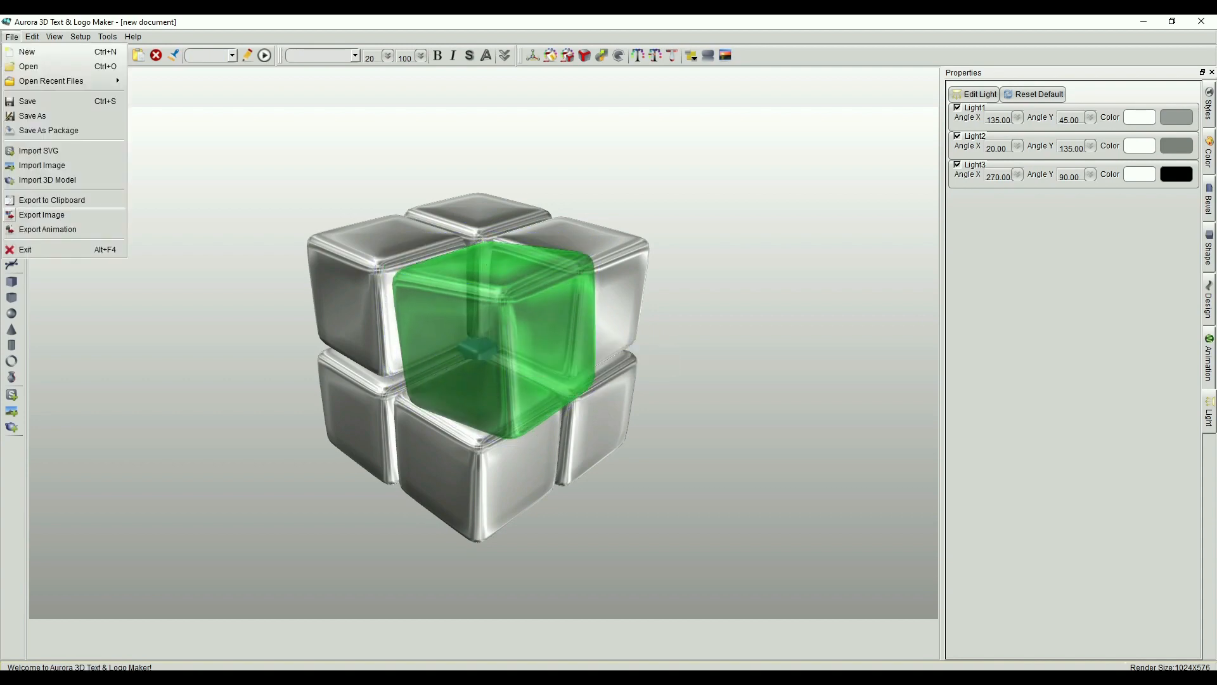
left_click(42, 214)
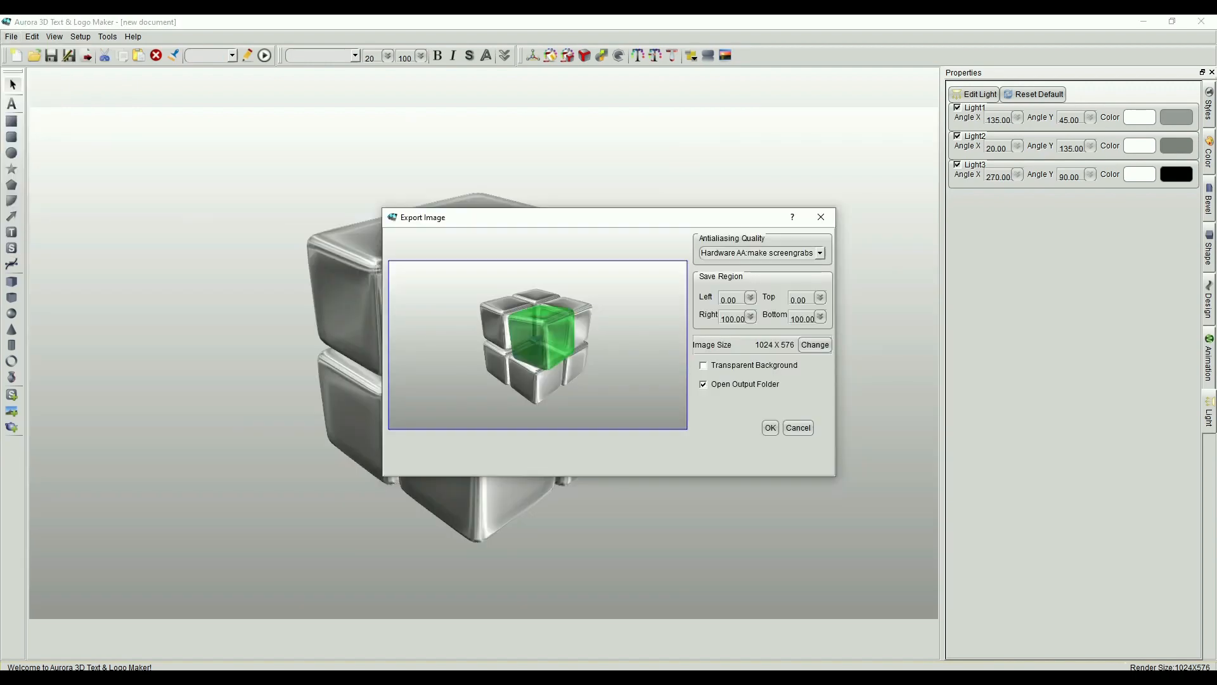
left_click(703, 365)
left_click(771, 428)
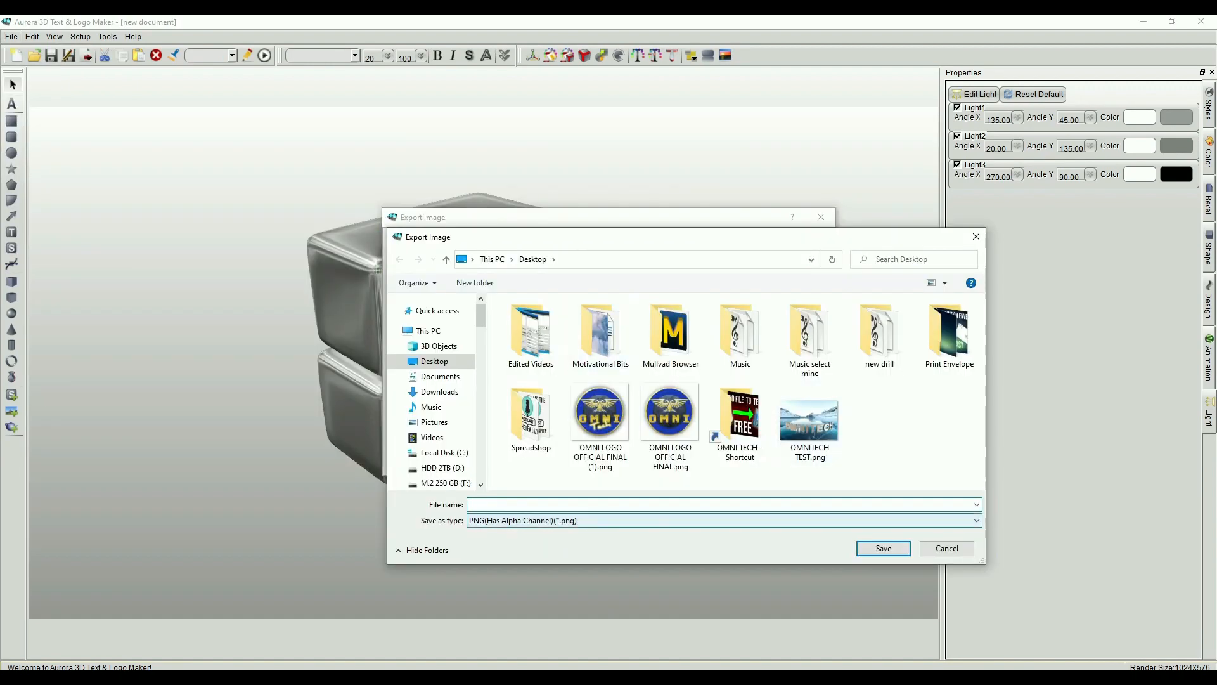
key("Return")
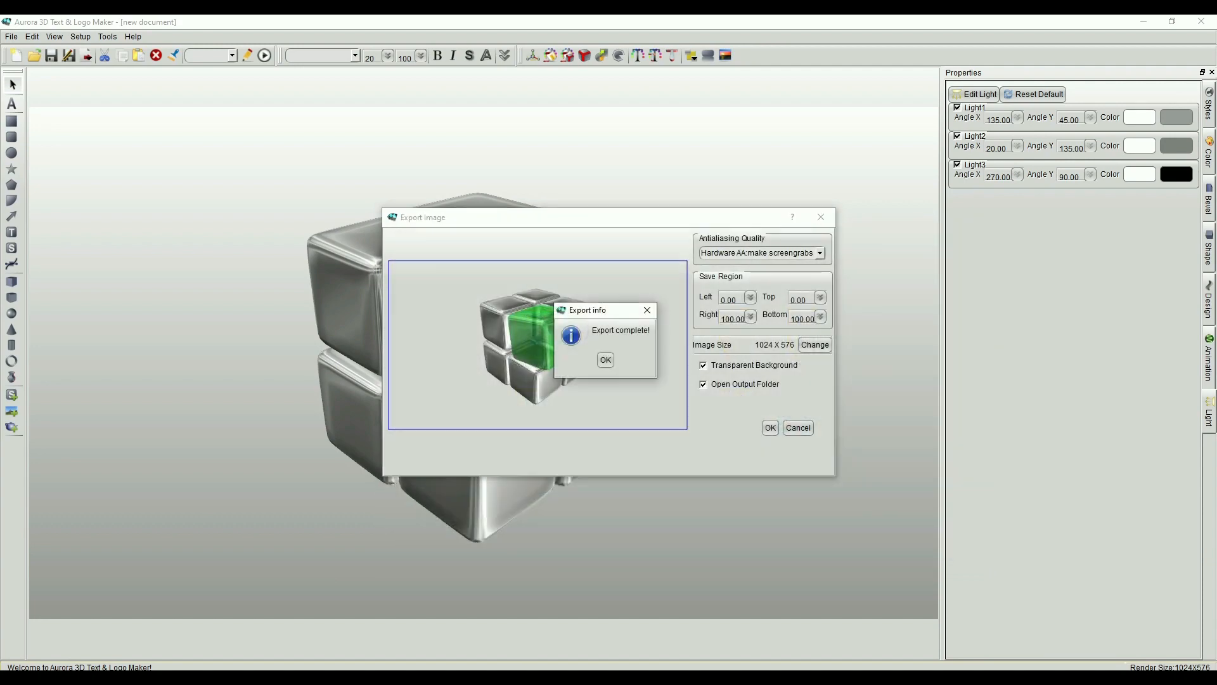
key("Return")
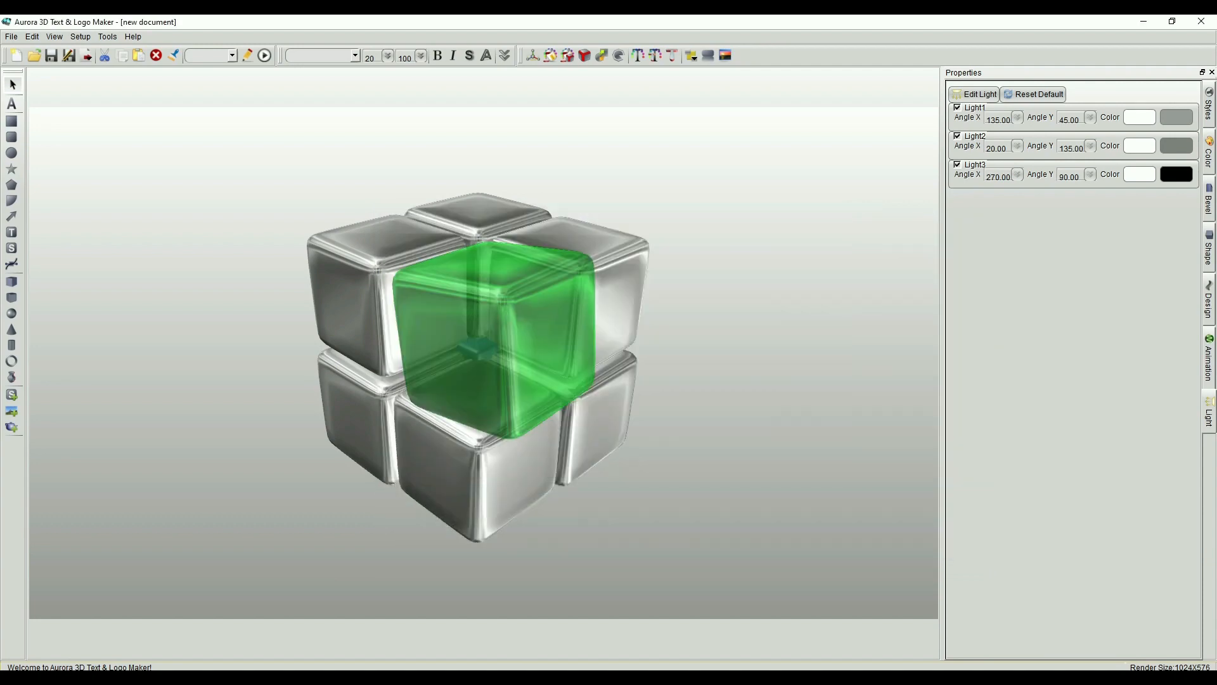
Start a new document and insert the exported OMNITECH TEST image from the Desktop.
key("ctrl+n")
key("Escape")
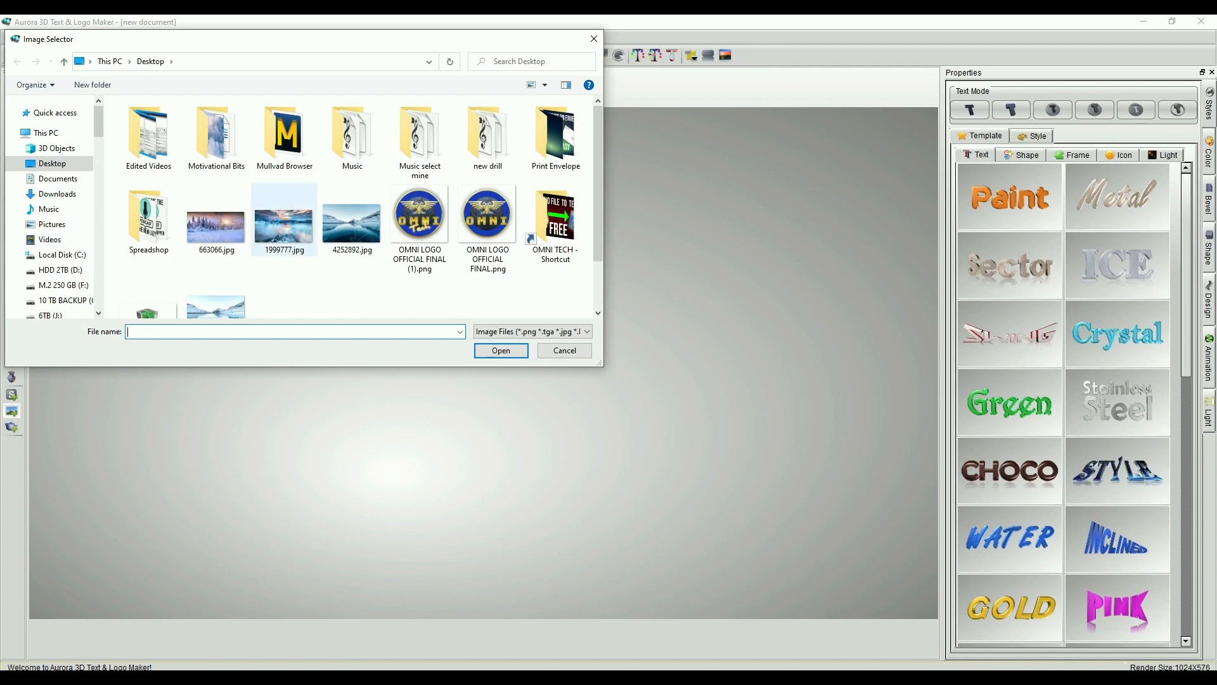
scroll(285, 222, "down", 1)
double_click(215, 241)
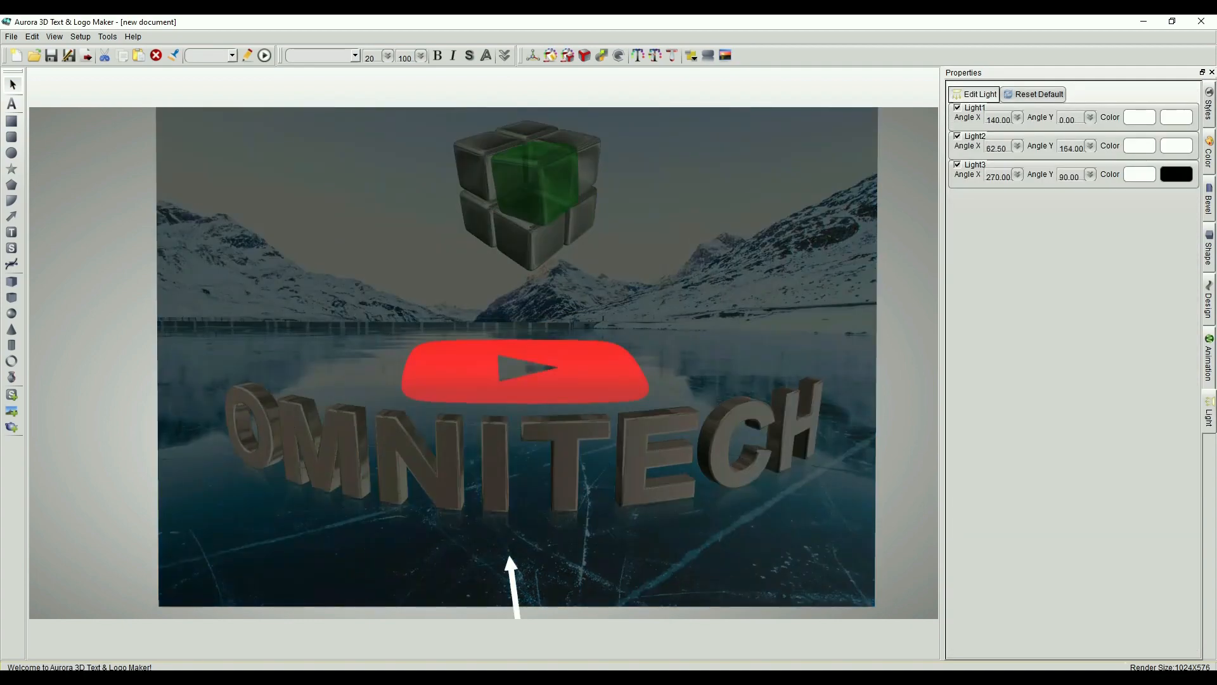
Swing Light2 around to Angle X 0 and Angle Y about 218 to brighten the lake scene.
left_click_drag(511, 564, 404, 543)
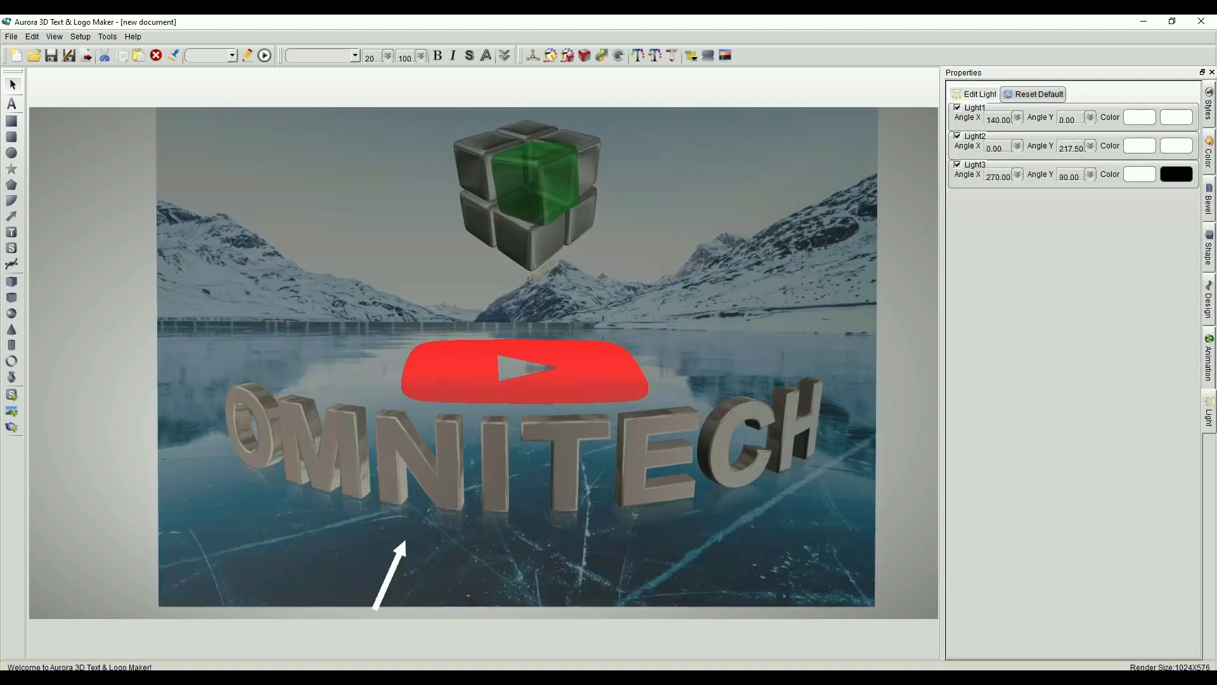
left_click(973, 94)
Try the Blur and GaussianBlur image filters on the red play-button image and set its filter back to None.
left_click(461, 363)
right_click(460, 362)
mouse_move(507, 617)
left_click(605, 584)
right_click(462, 374)
left_click(605, 598)
right_click(456, 375)
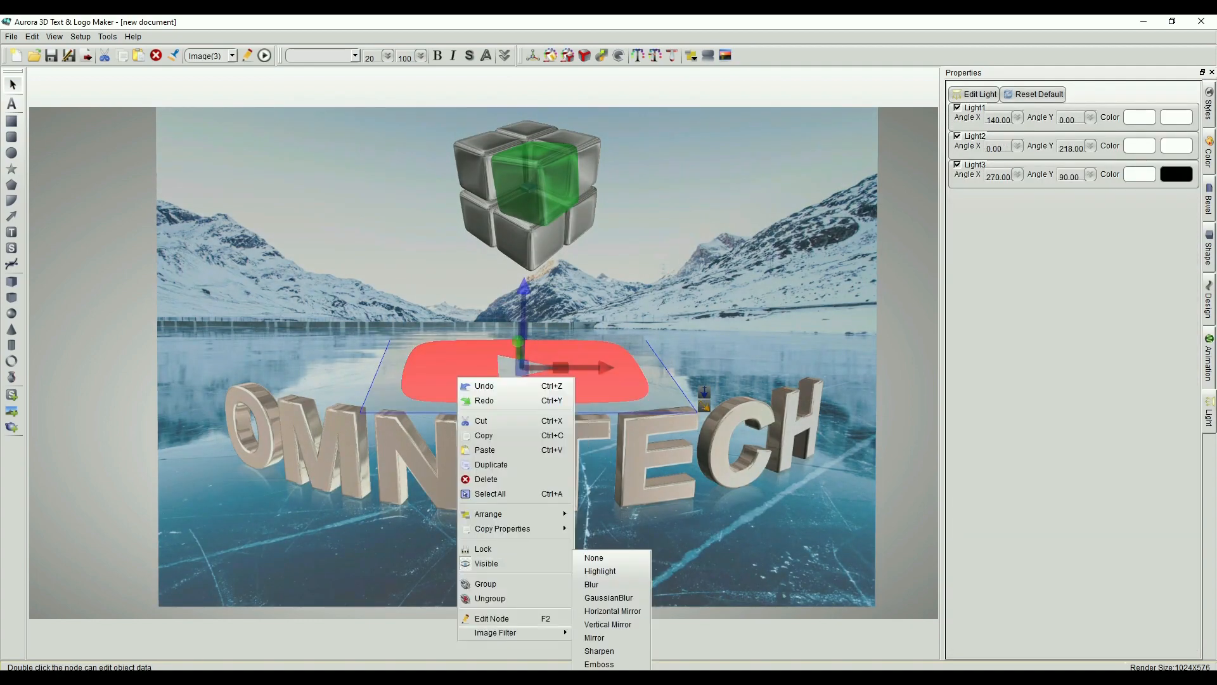
left_click(593, 558)
Turn Light2 to Angle Y 223 and set Light3's second colour to white.
left_click_drag(478, 570, 481, 564)
left_click(1176, 174)
left_click(754, 238)
left_click(717, 449)
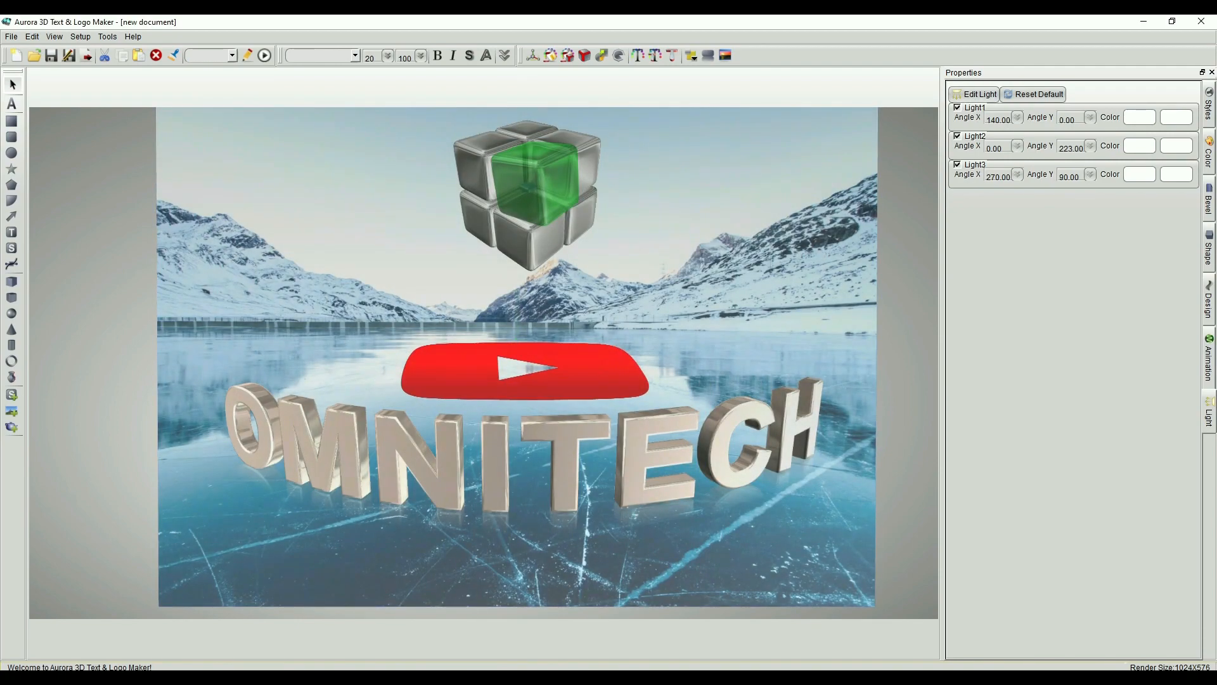
Preview the scene's Rotate animation with the cube logo selected and try an animation preset on the logo.
right_click(480, 196)
right_click(479, 174)
left_click(1210, 358)
left_click(264, 56)
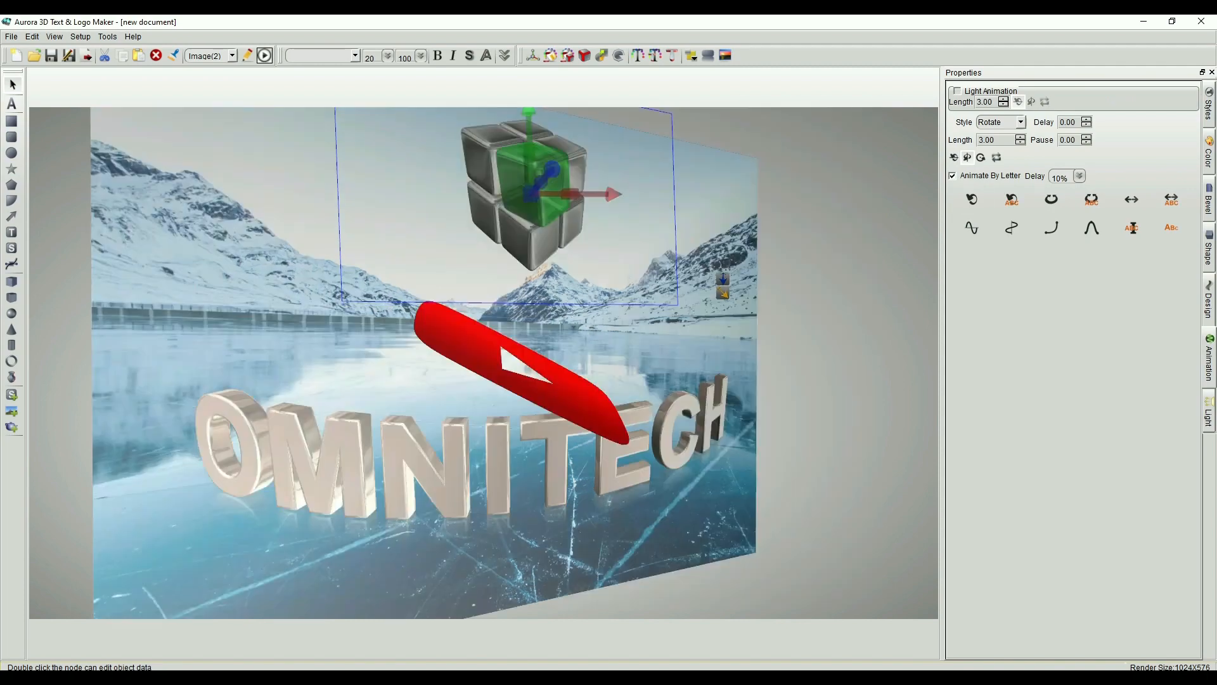
left_click(264, 56)
left_click(1091, 199)
Delete the cube logo from the lake scene and lower the red play-button image slightly.
key("Delete")
left_click(570, 390)
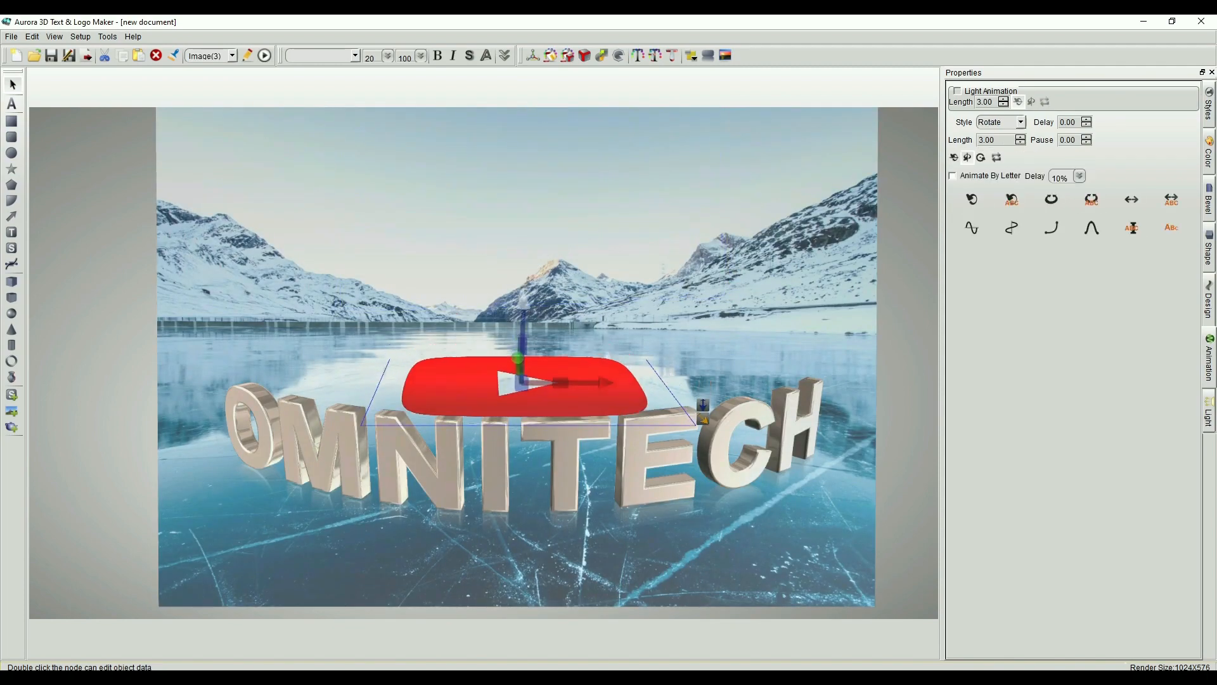
right_click_drag(457, 406, 448, 378)
right_click_drag(457, 406, 453, 379)
left_click(95, 406)
left_click(317, 355)
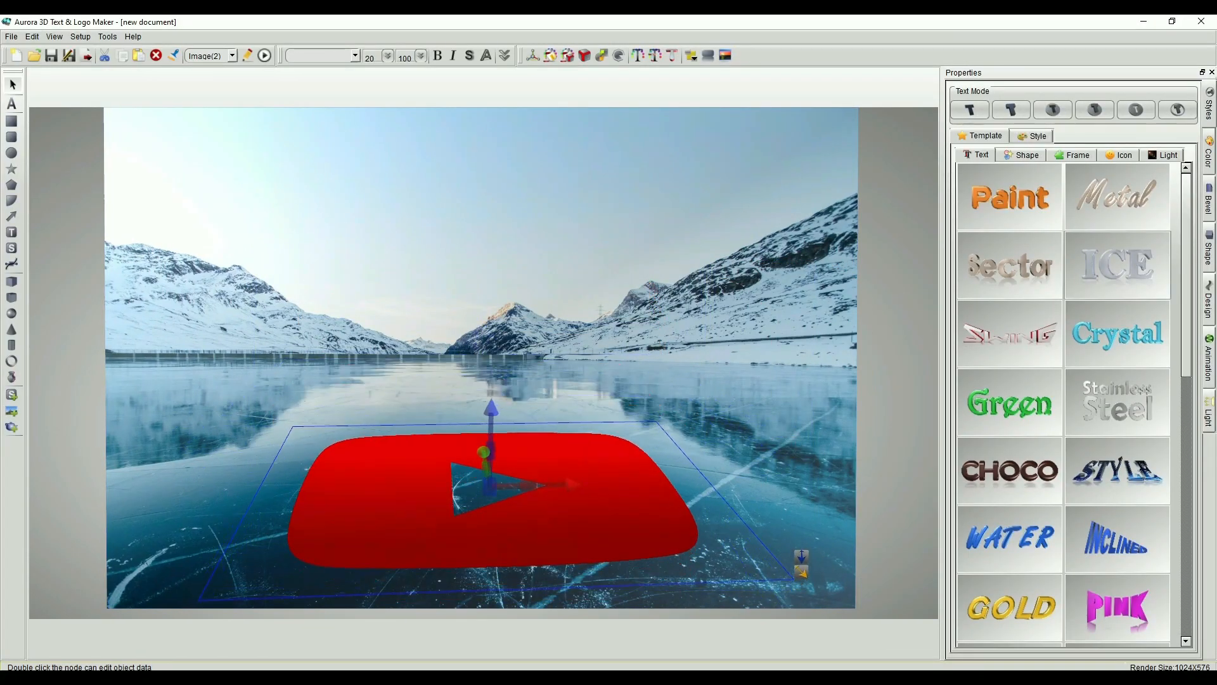
Adjust Light1 to Angle X 118.5 and Angle Y 36.5 and finish editing the lights.
left_click(1209, 412)
left_click(974, 94)
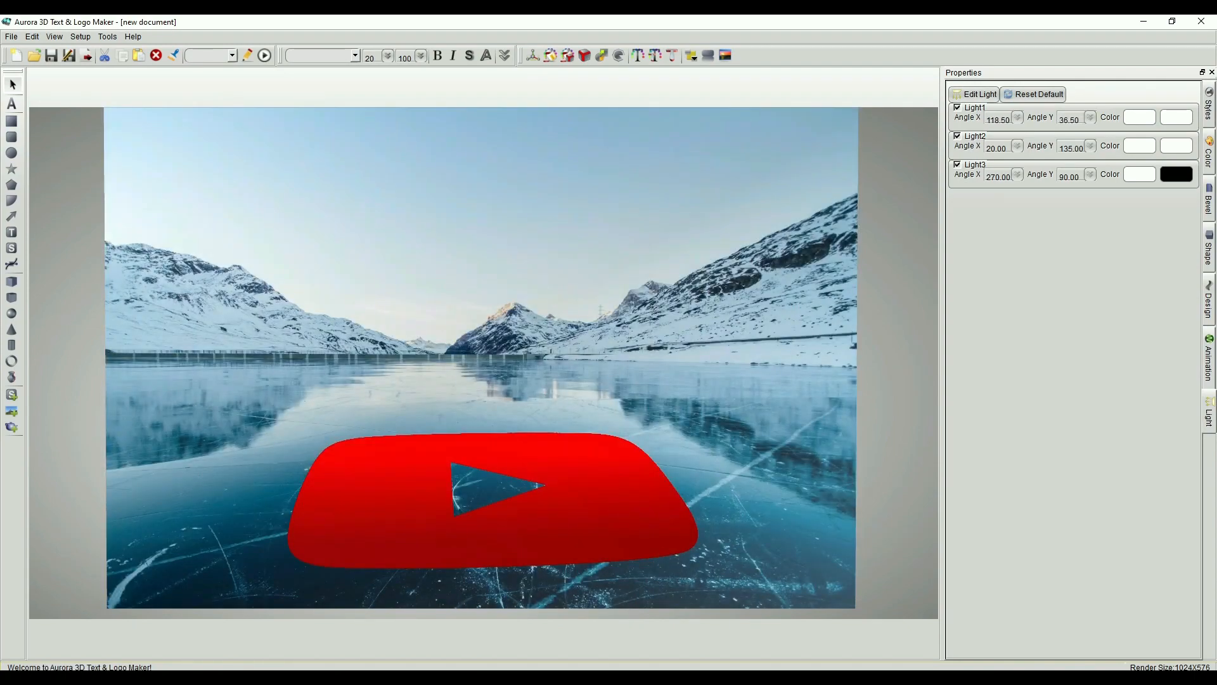
Add the text OMNITECH across the lake above the red play button and enlarge it to size 101.
left_click(12, 103)
left_click_drag(211, 317, 748, 443)
type("OMNITECH")
left_click(387, 56)
left_click_drag(387, 96, 387, 108)
Try the Sector text template on OMNITECH, shift the text down over the play button and delete it.
left_click(1208, 104)
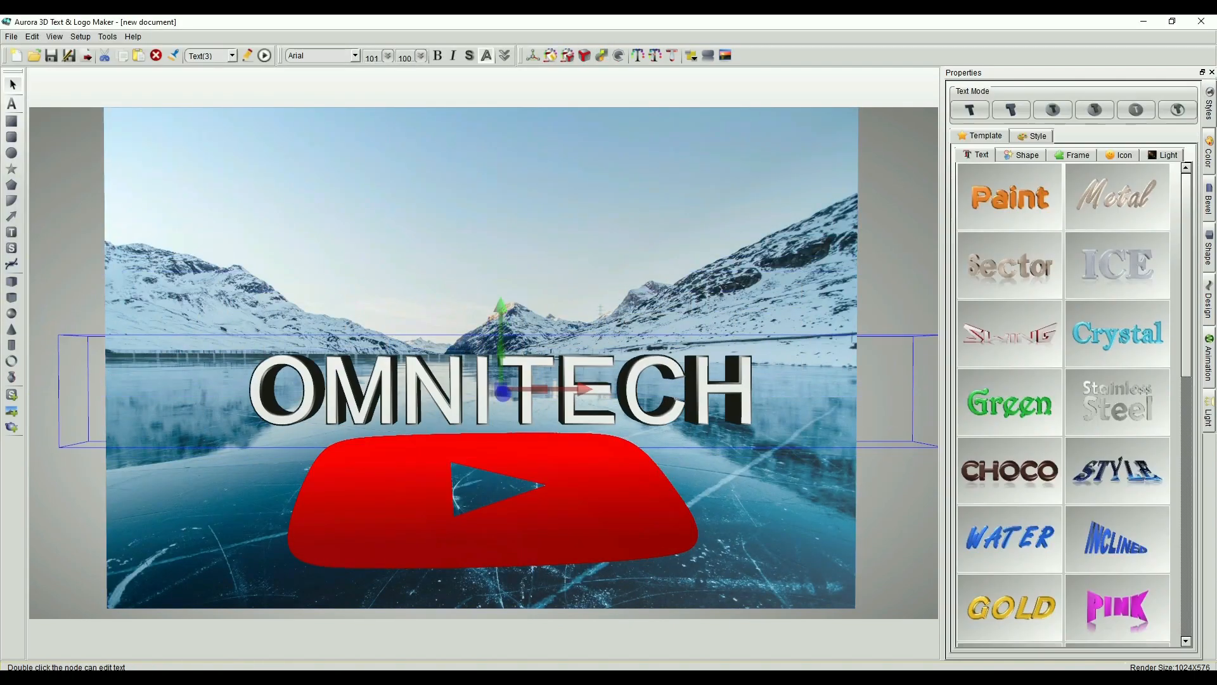
left_click(1010, 265)
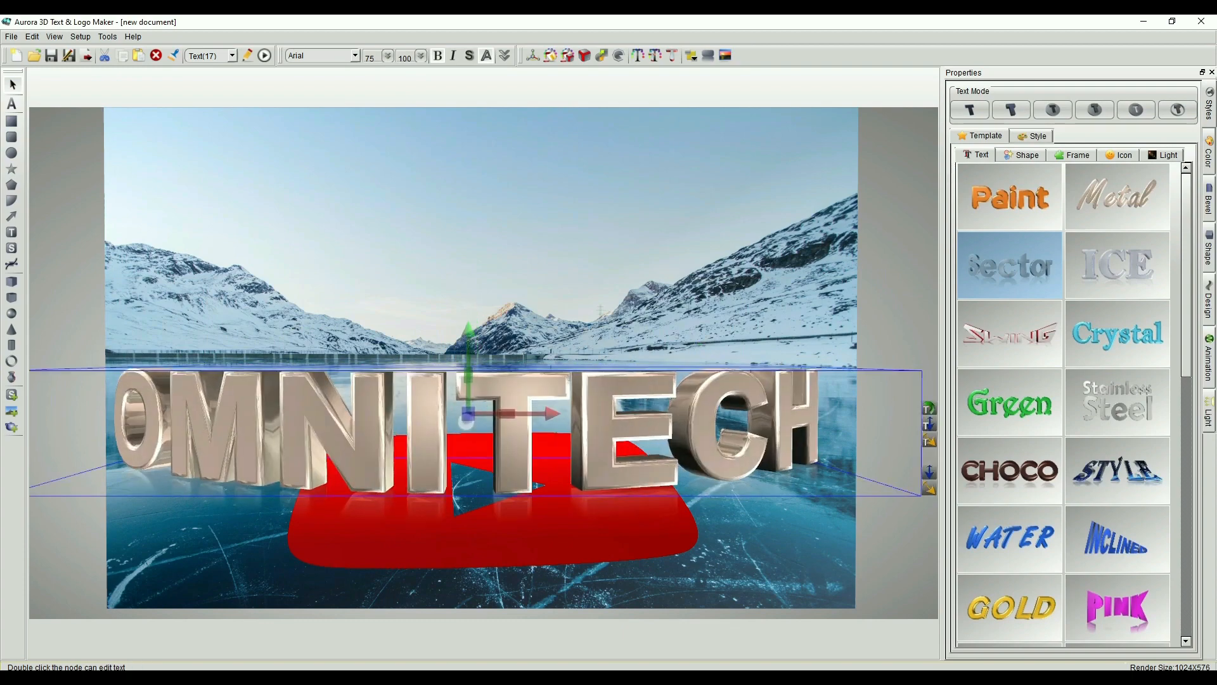
left_click_drag(468, 414, 482, 533)
key("Delete")
Place OMNITECH in the Reflection text template and reposition it at the play button's far edge.
scroll(1010, 475, "down", 10)
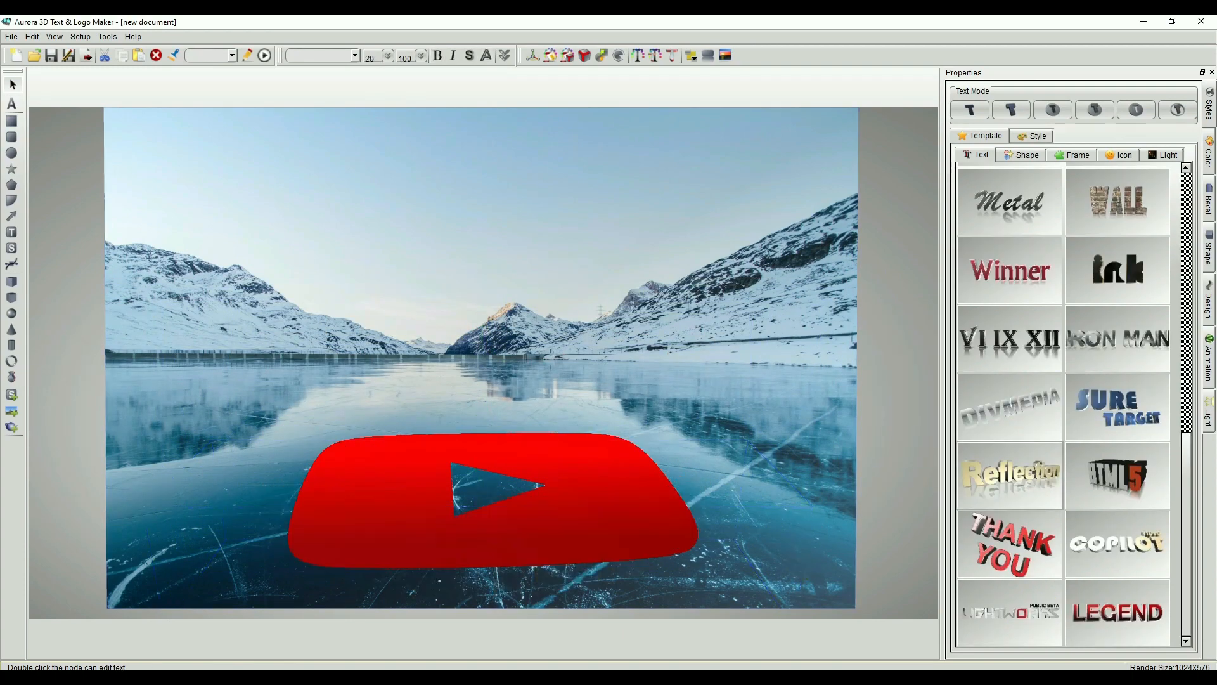
left_click(1010, 476)
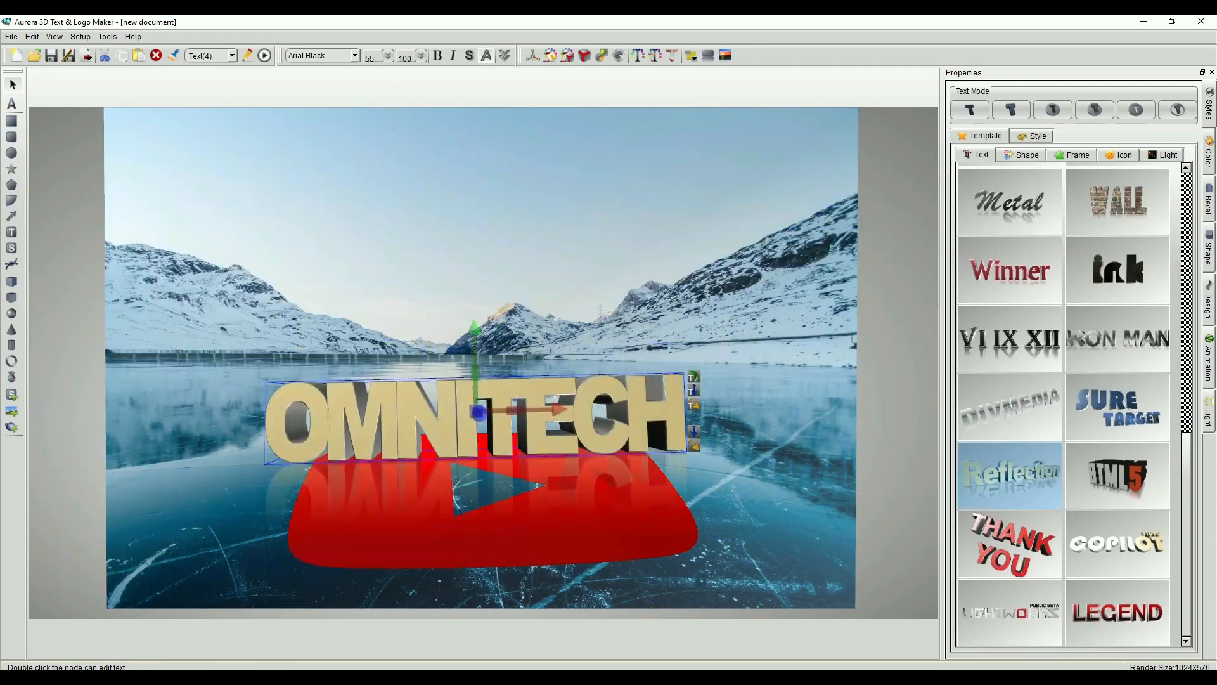
left_click_drag(512, 410, 459, 410)
right_click_drag(482, 482, 481, 497)
Raise the red play-button image slightly on the lake surface.
left_click(491, 539)
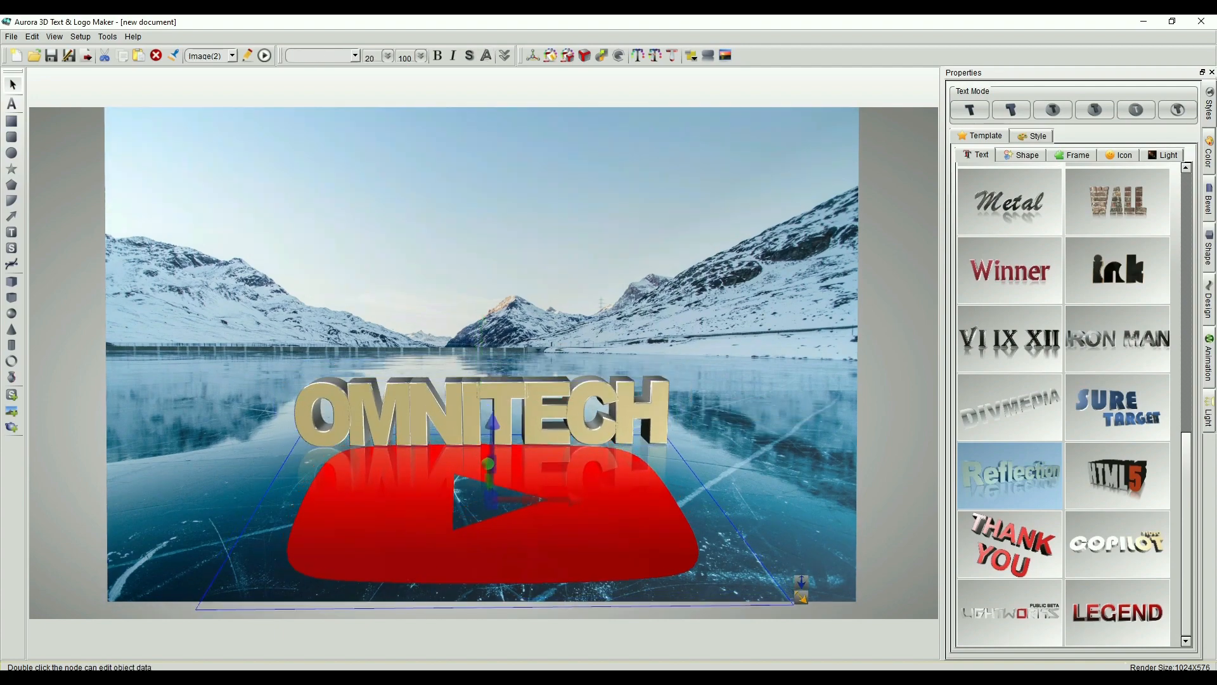
left_click_drag(487, 464, 486, 455)
left_click(761, 266)
Enlarge the OMNITECH text beyond the play button's width, raise it slightly and deselect everything.
left_click(501, 415)
left_click_drag(675, 405, 748, 419)
left_click(897, 380)
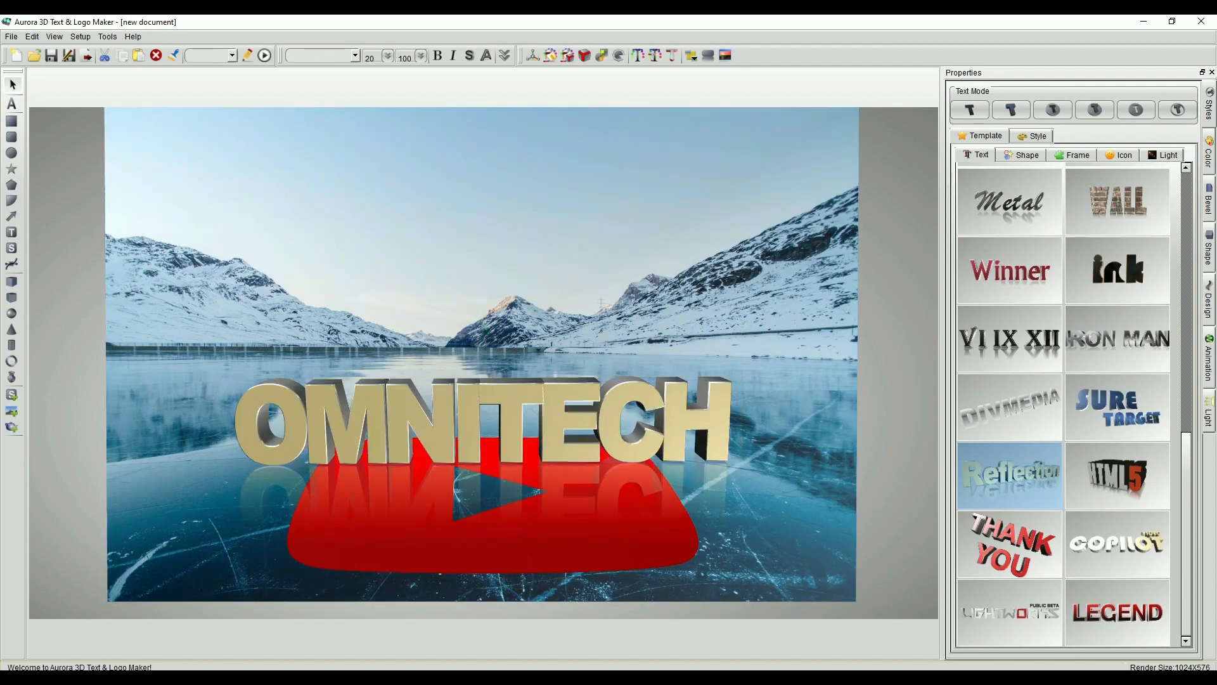
left_click_drag(501, 422, 499, 406)
left_click(697, 254)
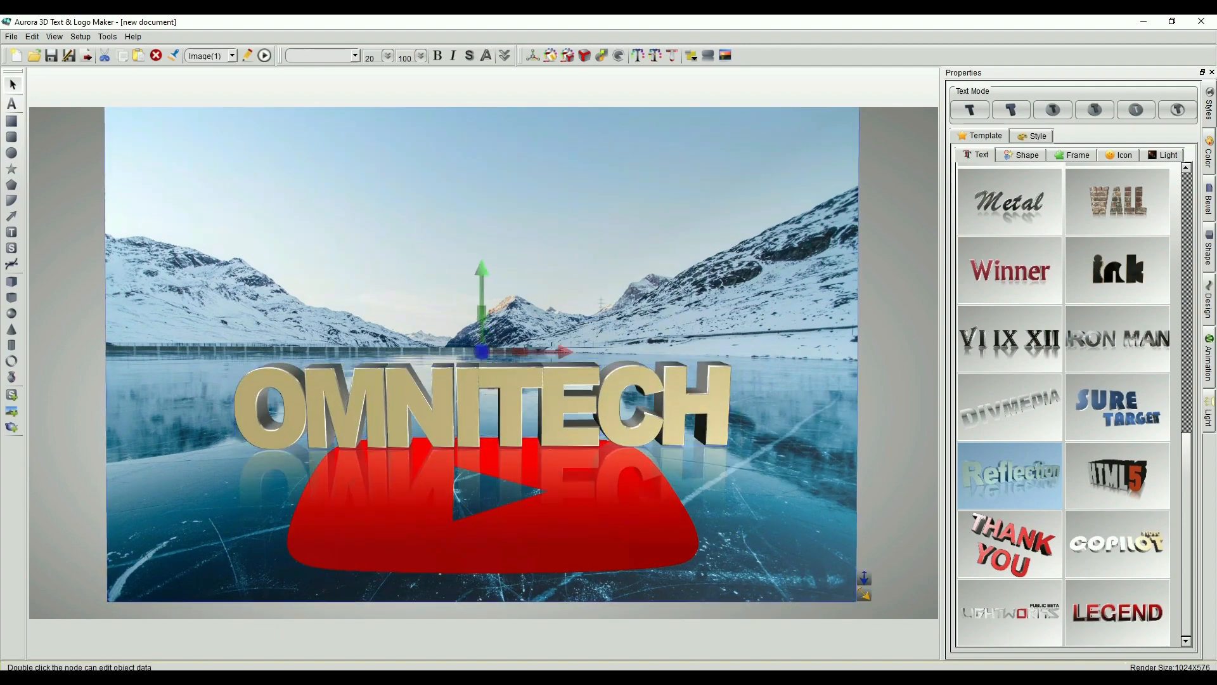
left_click(897, 380)
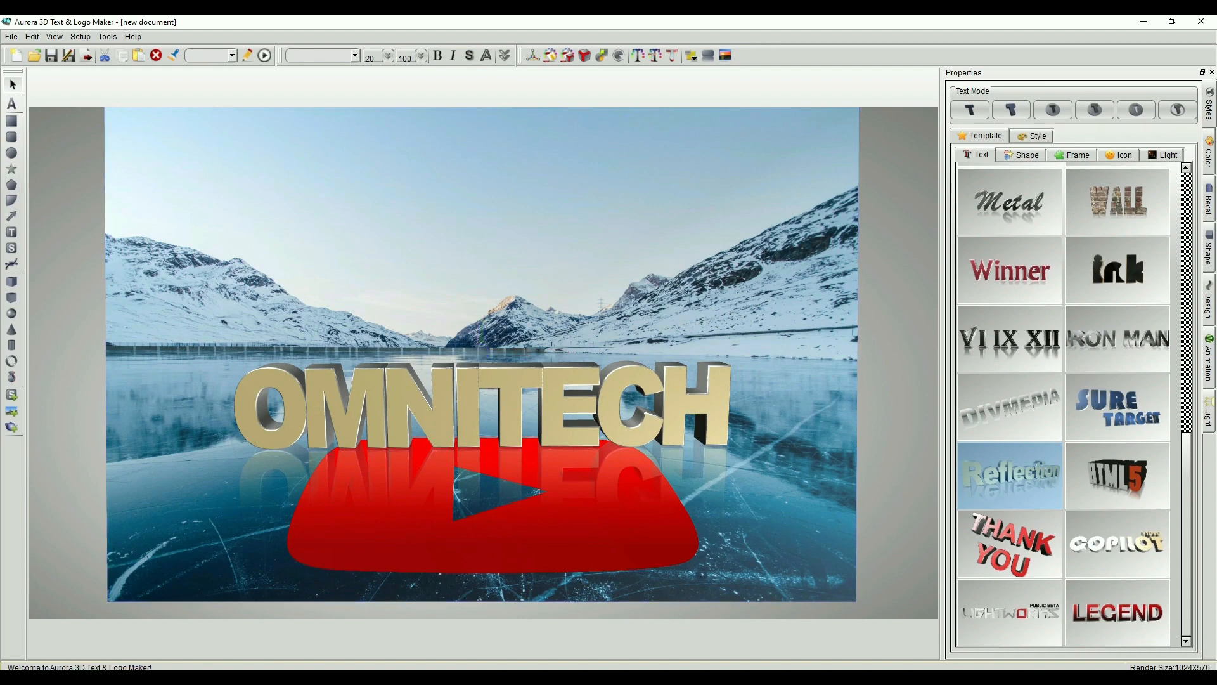